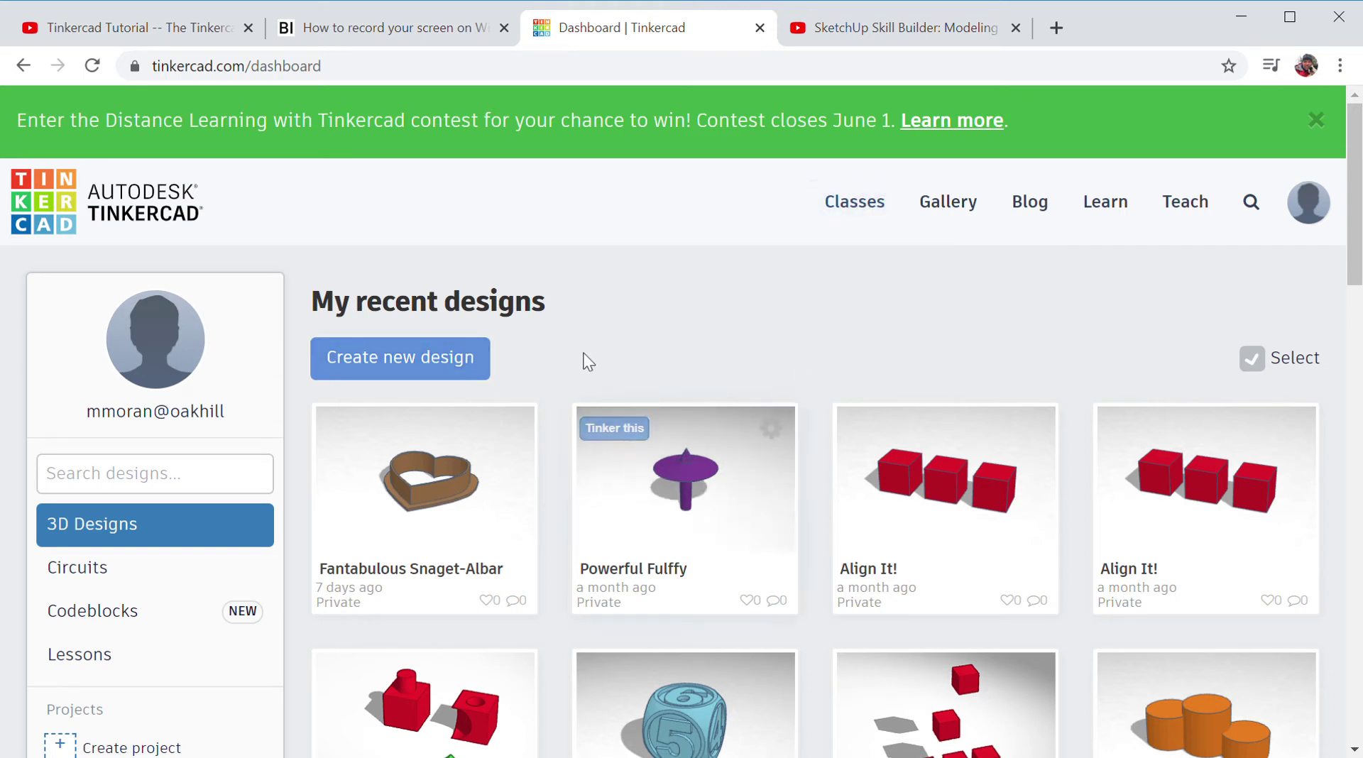
Step: Start a new blank design and drop a 20 × 20 × 20 mm red Box onto the workplane
left_click(442, 359)
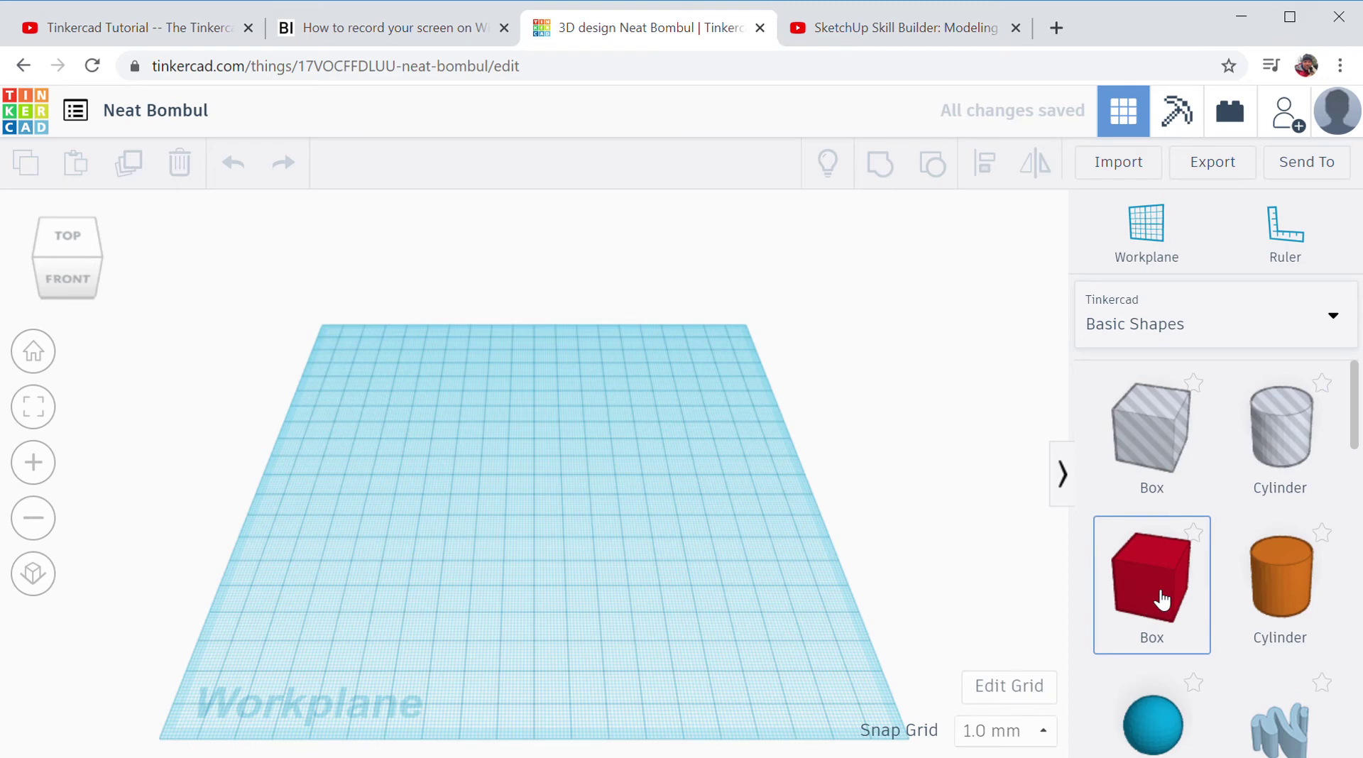
left_click_drag(1162, 600, 527, 505)
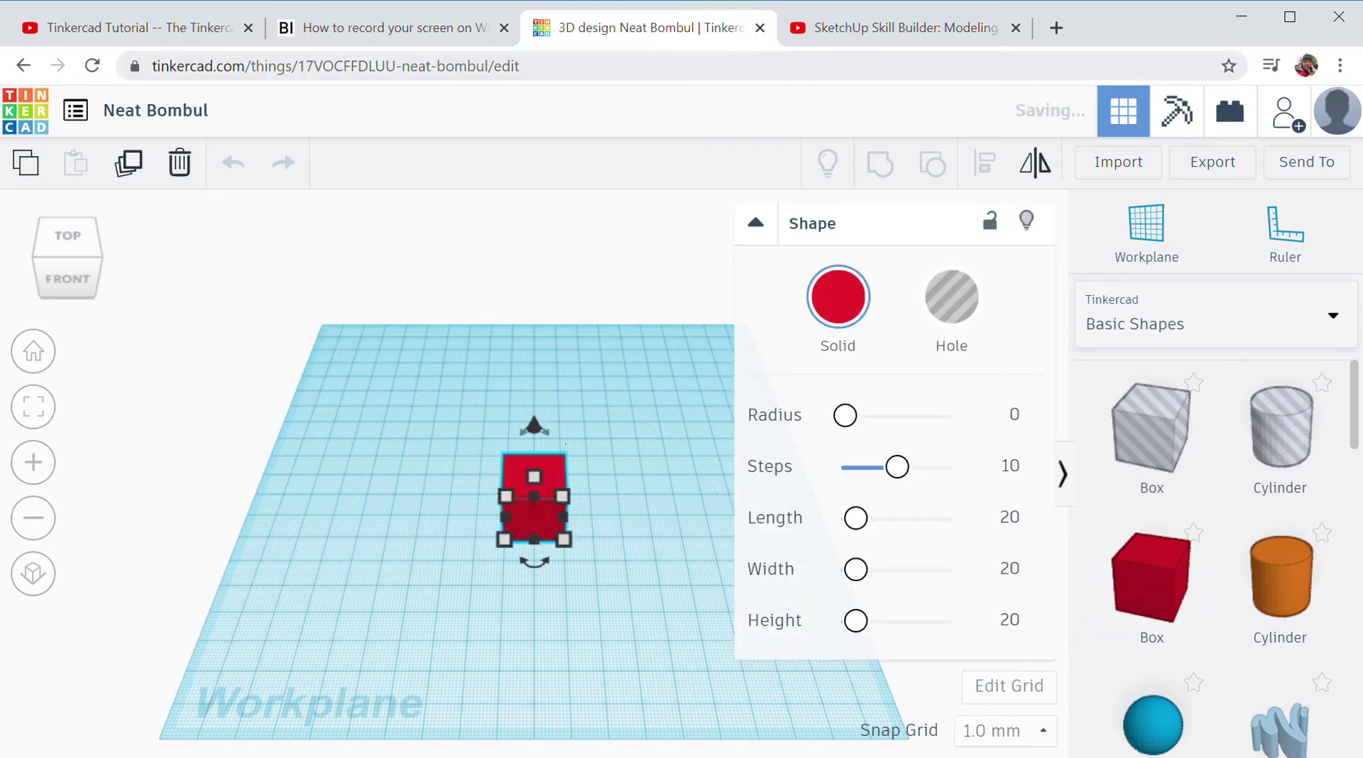
Step: Play the BagClip Design tutorial, pausing once along the way, and stop it at 1:18
left_click(130, 36)
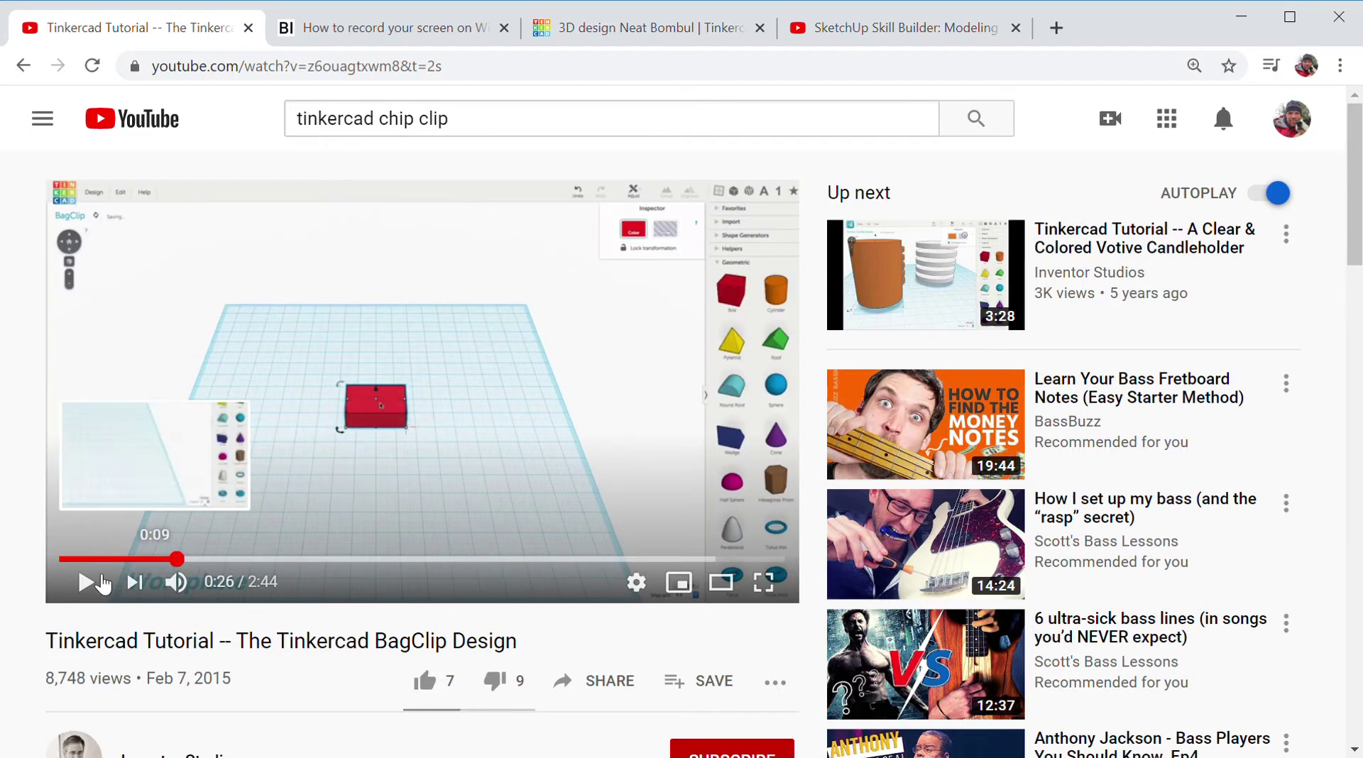
left_click(93, 585)
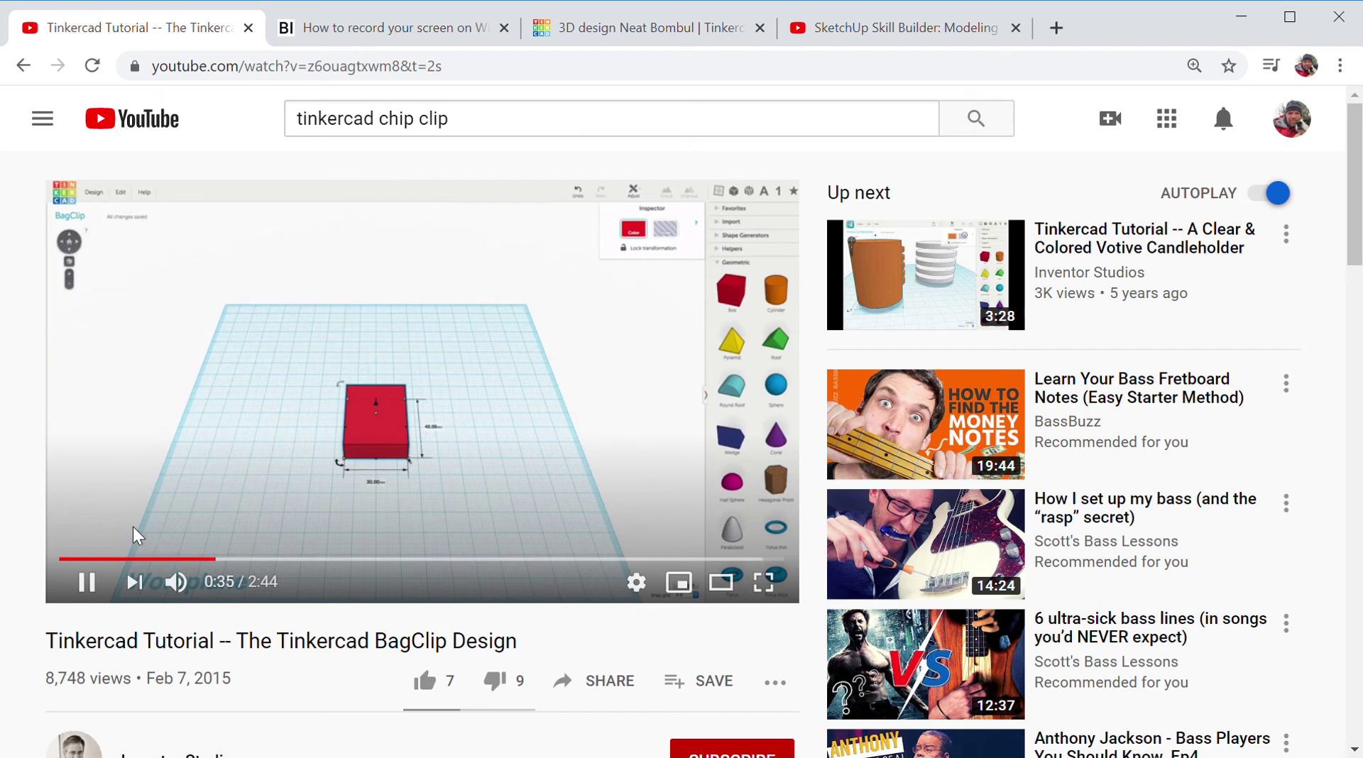
left_click(100, 586)
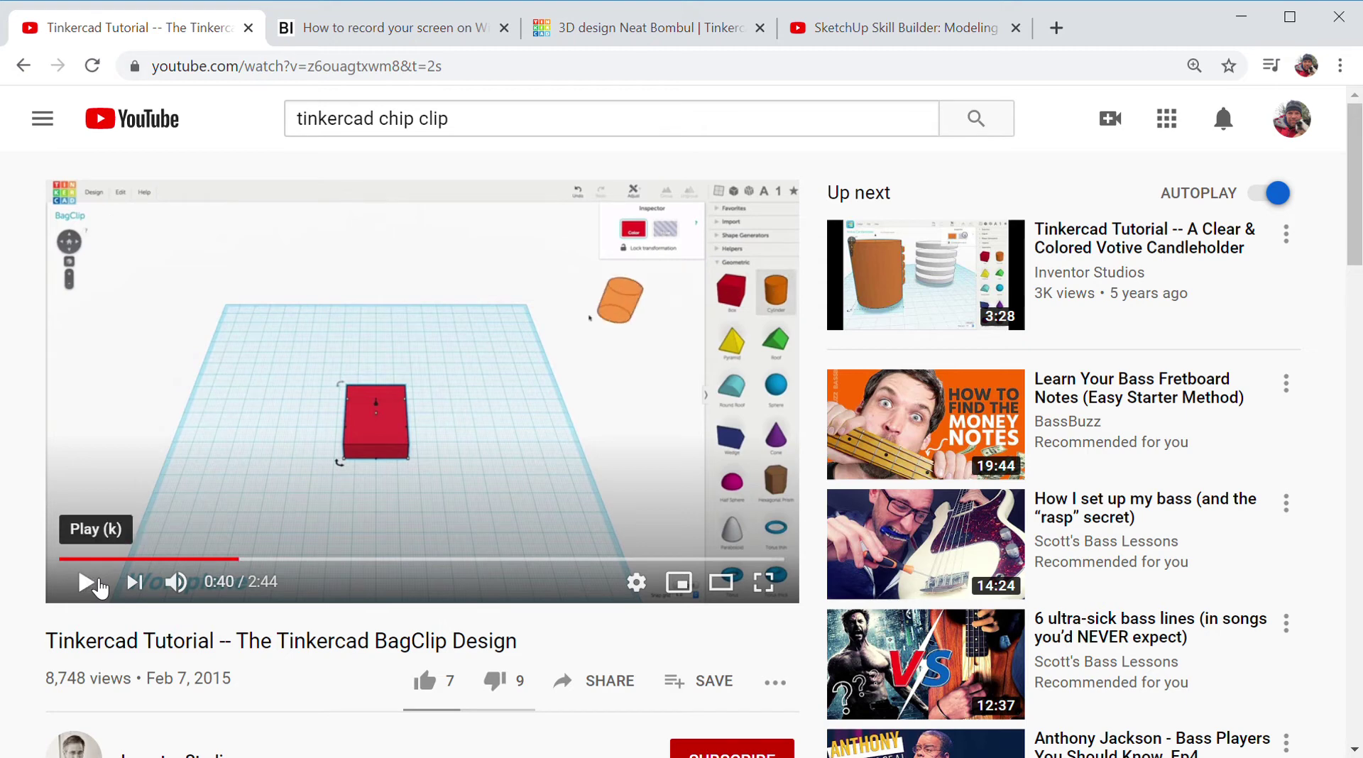
left_click(100, 587)
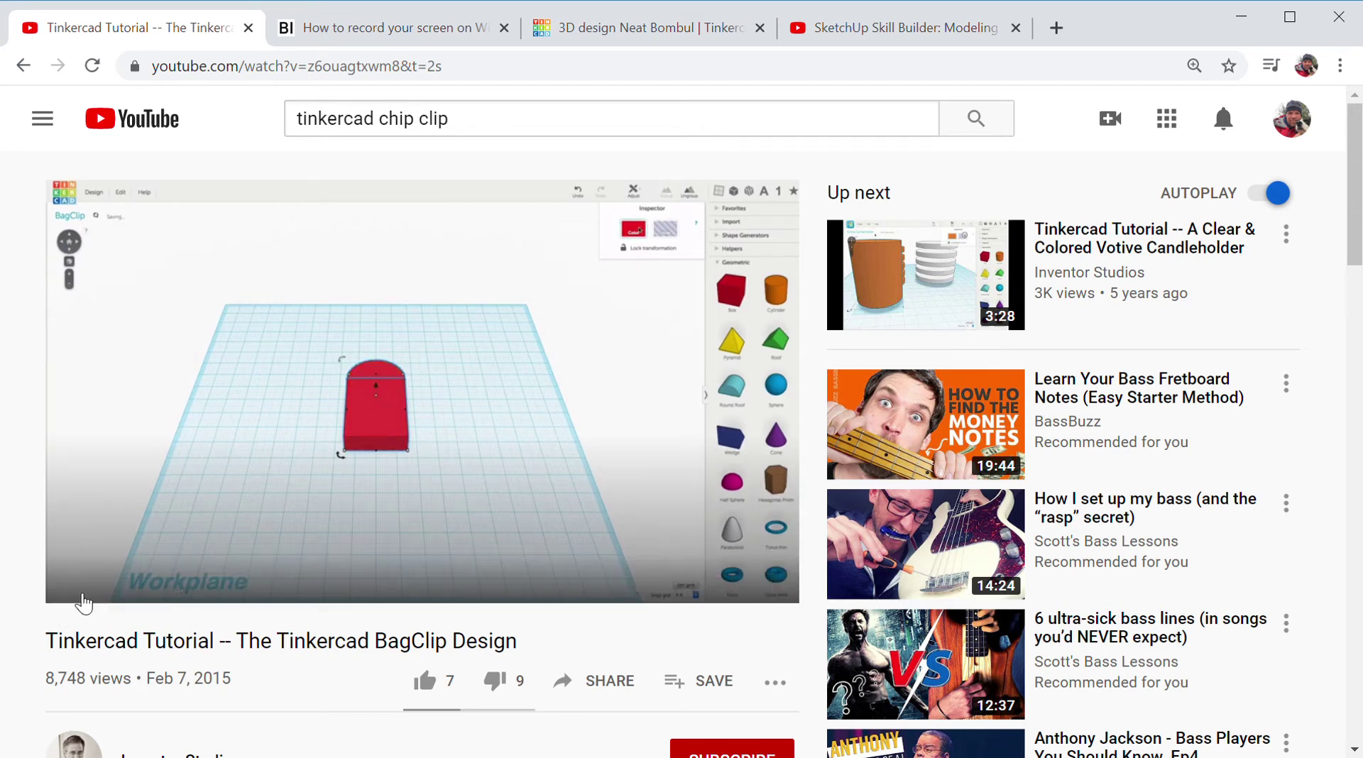
left_click(87, 582)
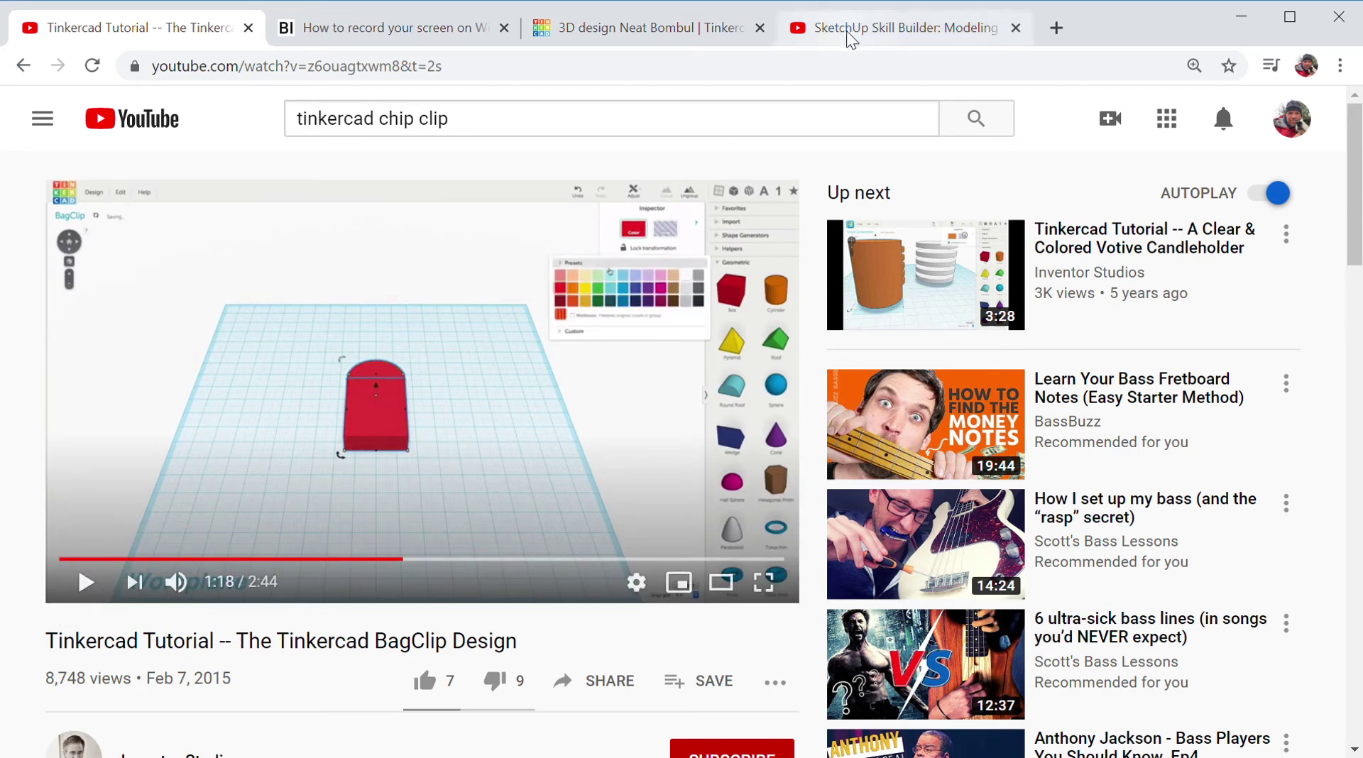
Step: Back in the design, stretch the red box to 45 mm long
left_click(682, 28)
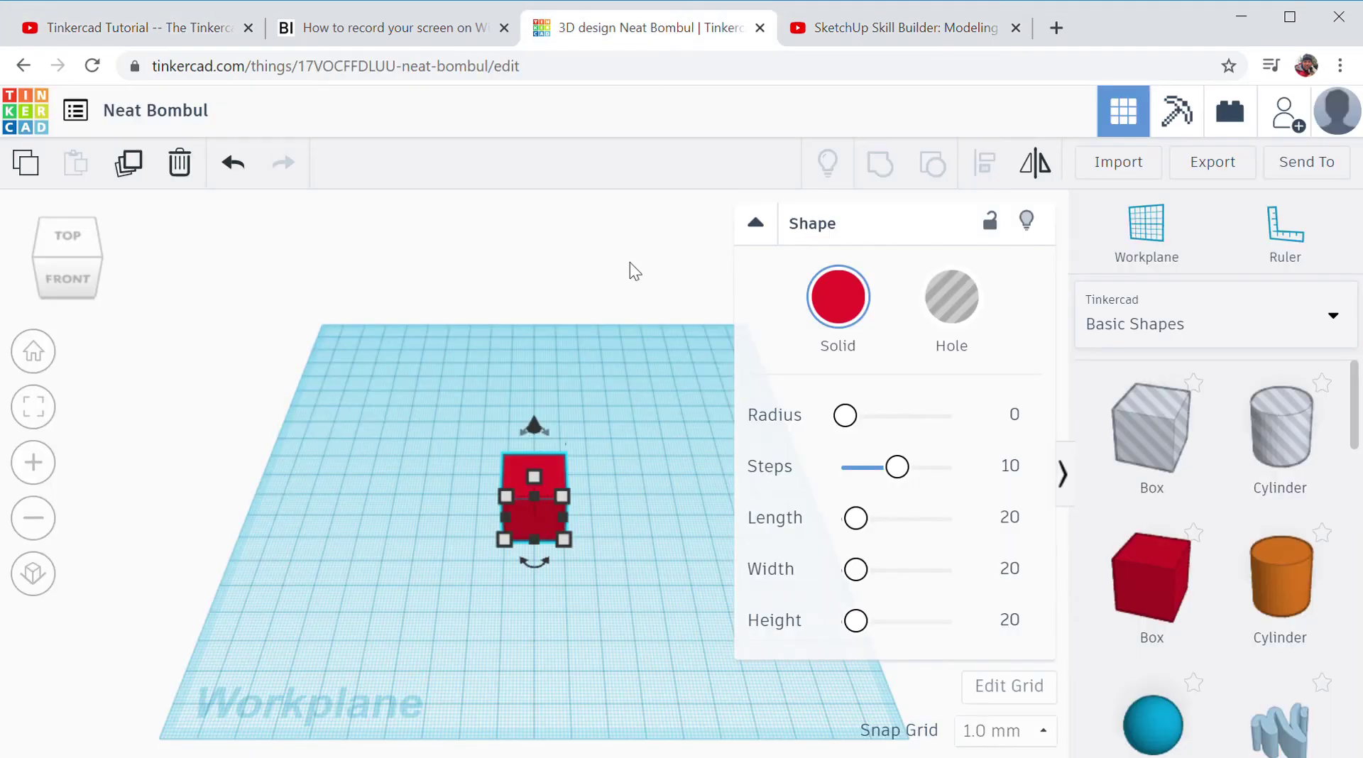
scroll(569, 474, "up", 3)
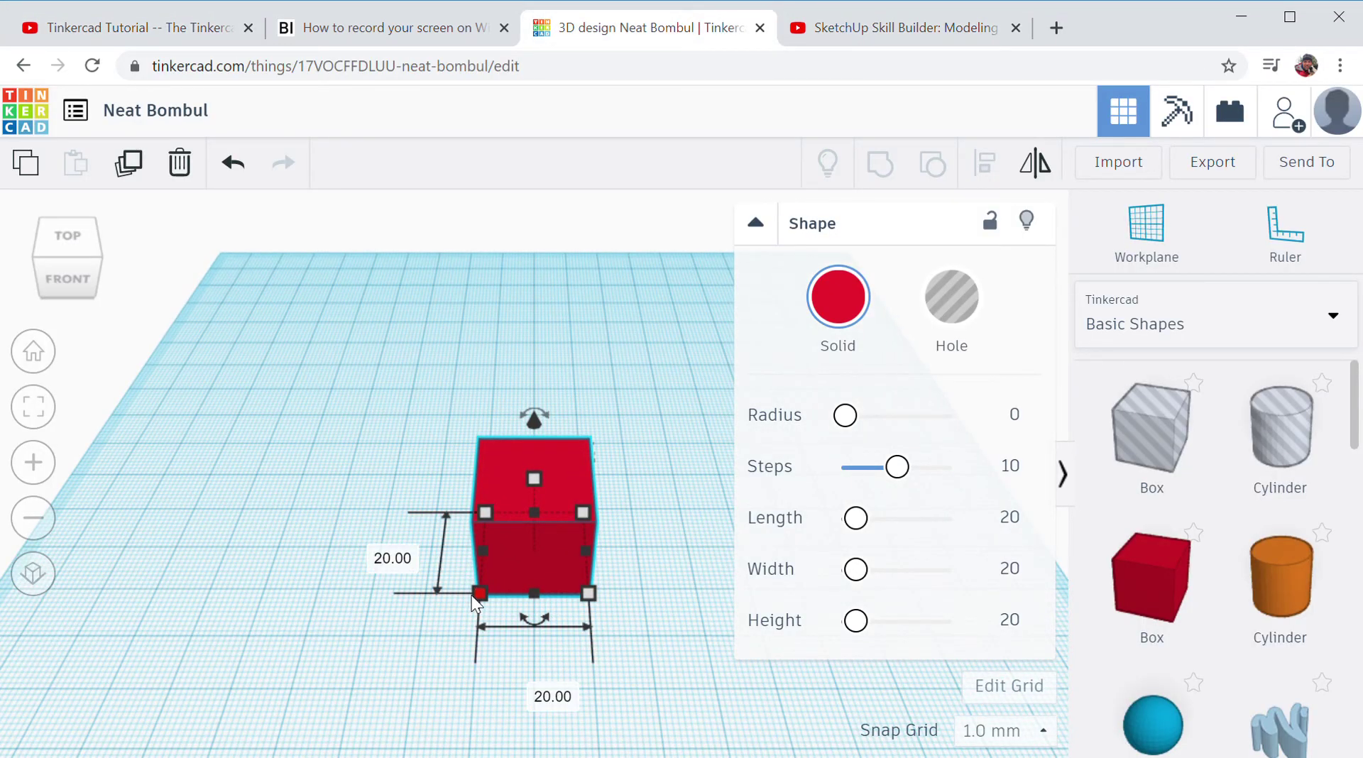
left_click_drag(472, 597, 455, 731)
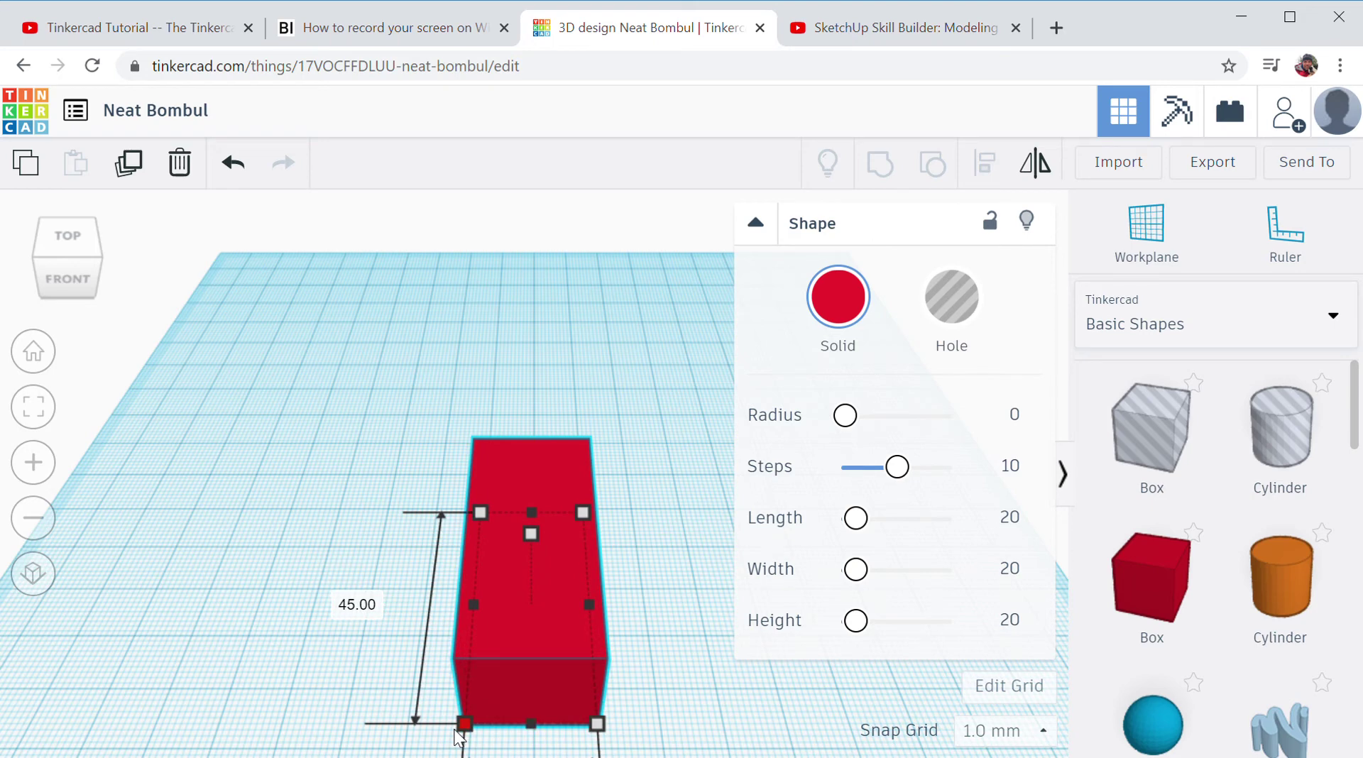
left_click_drag(459, 737, 458, 737)
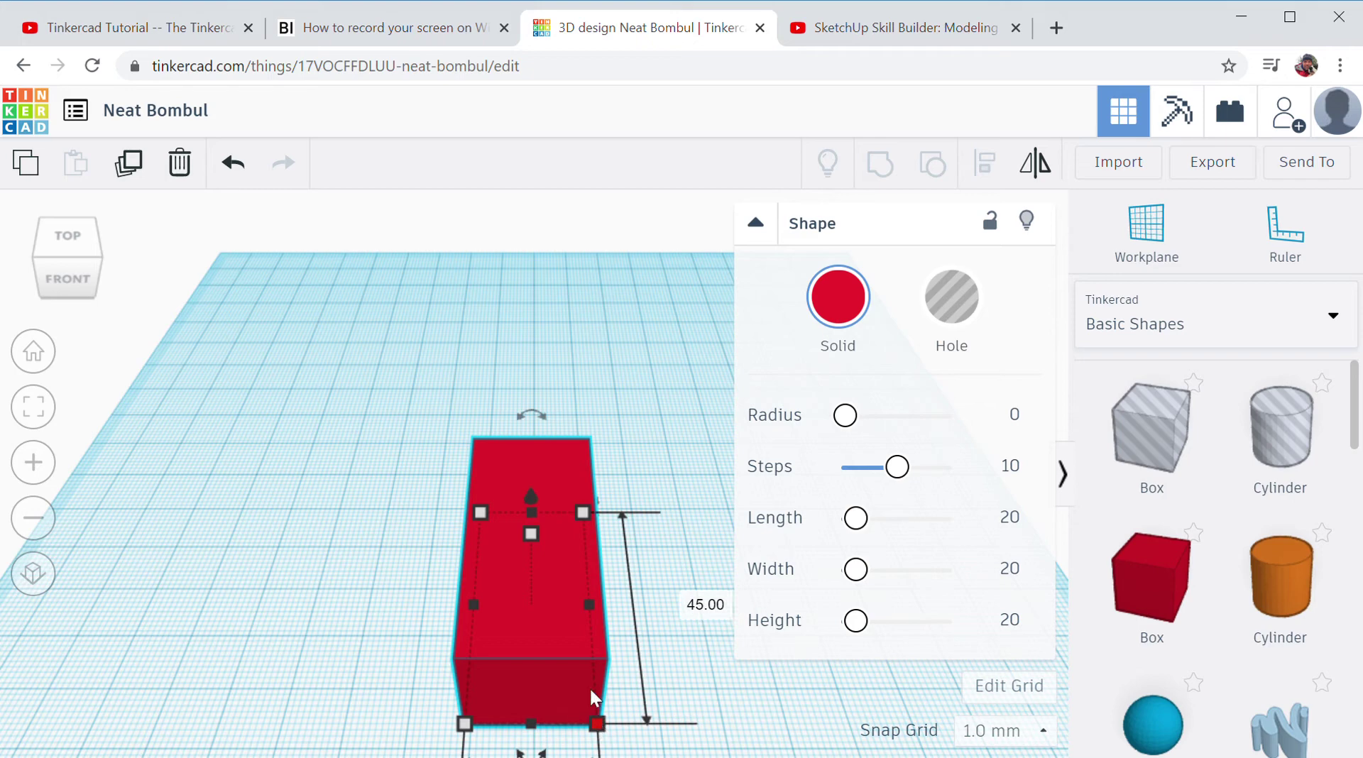
Step: Set the box width to 25 mm and its height to 7 mm
scroll(589, 688, "down", 5)
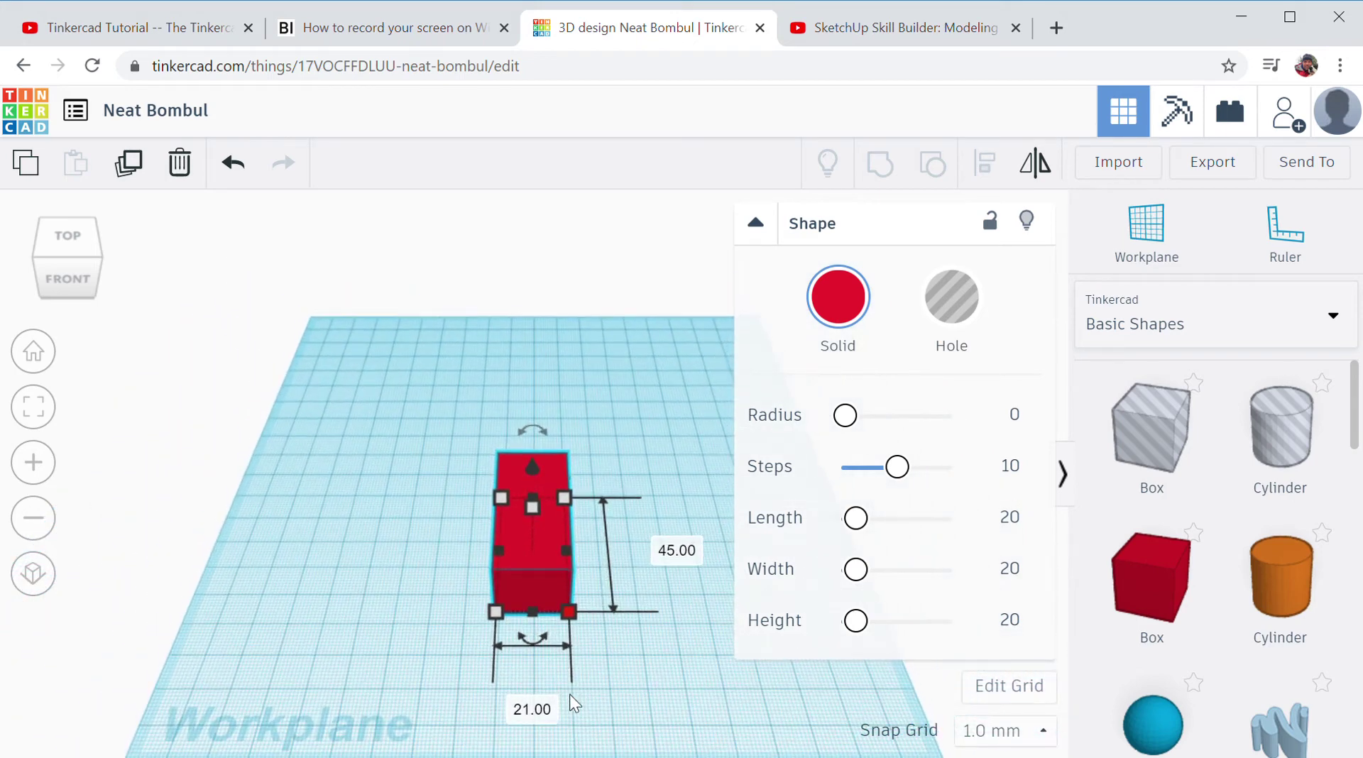
left_click(543, 712)
type("25")
key("Return")
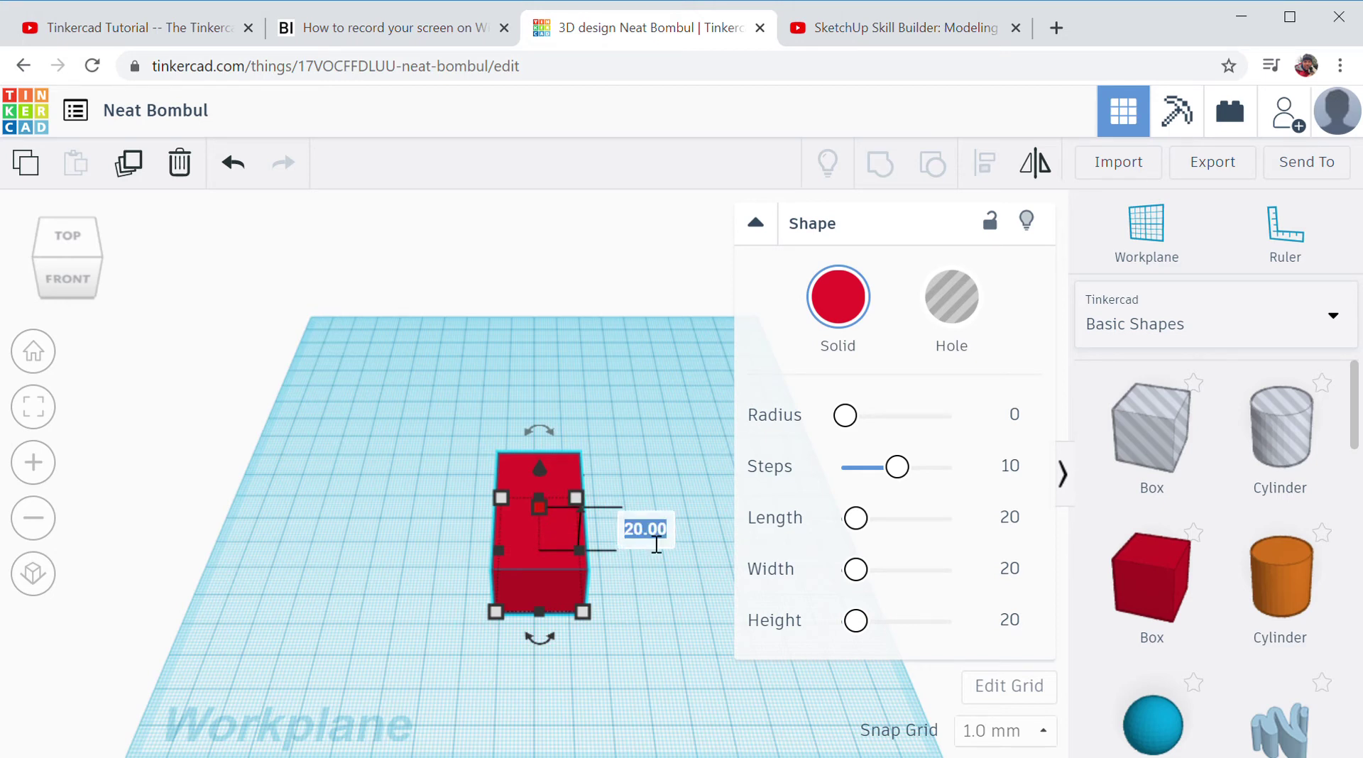
type("5")
key("Return")
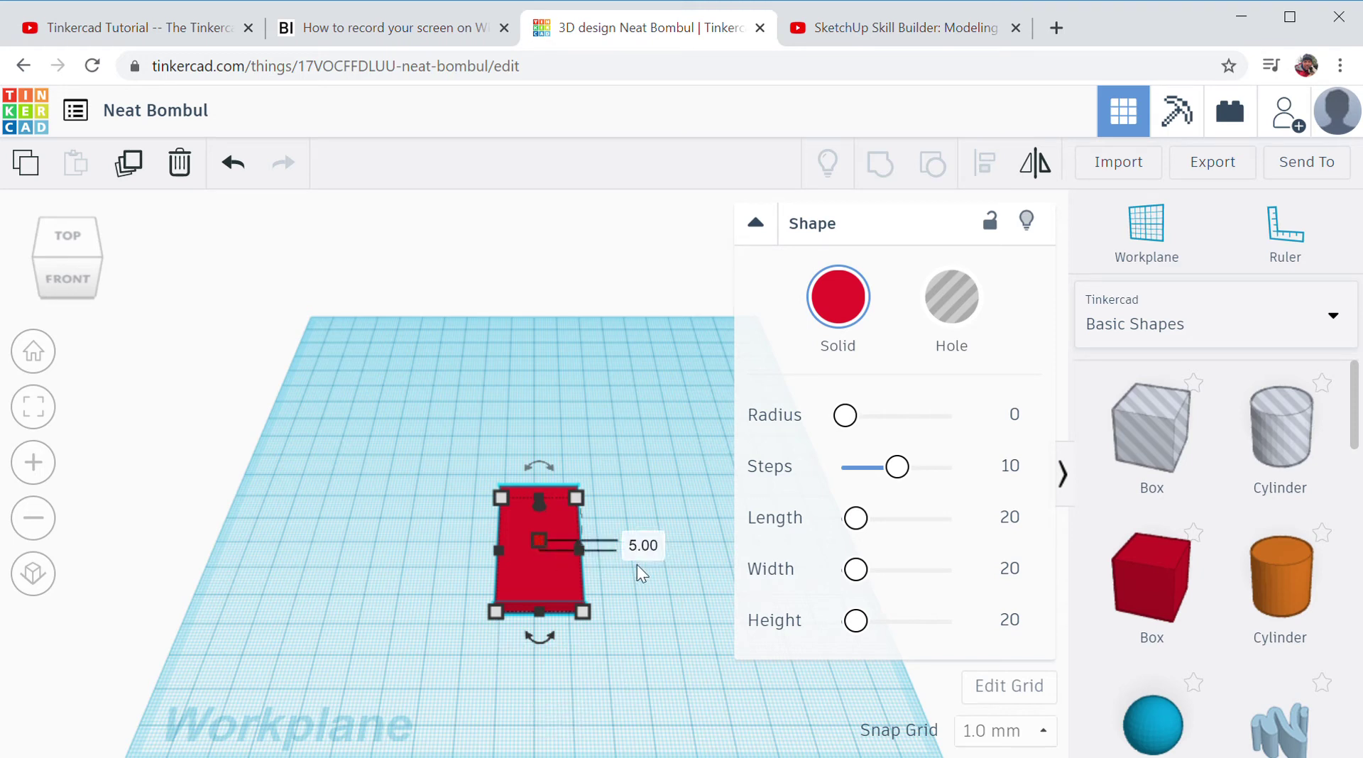
left_click(653, 550)
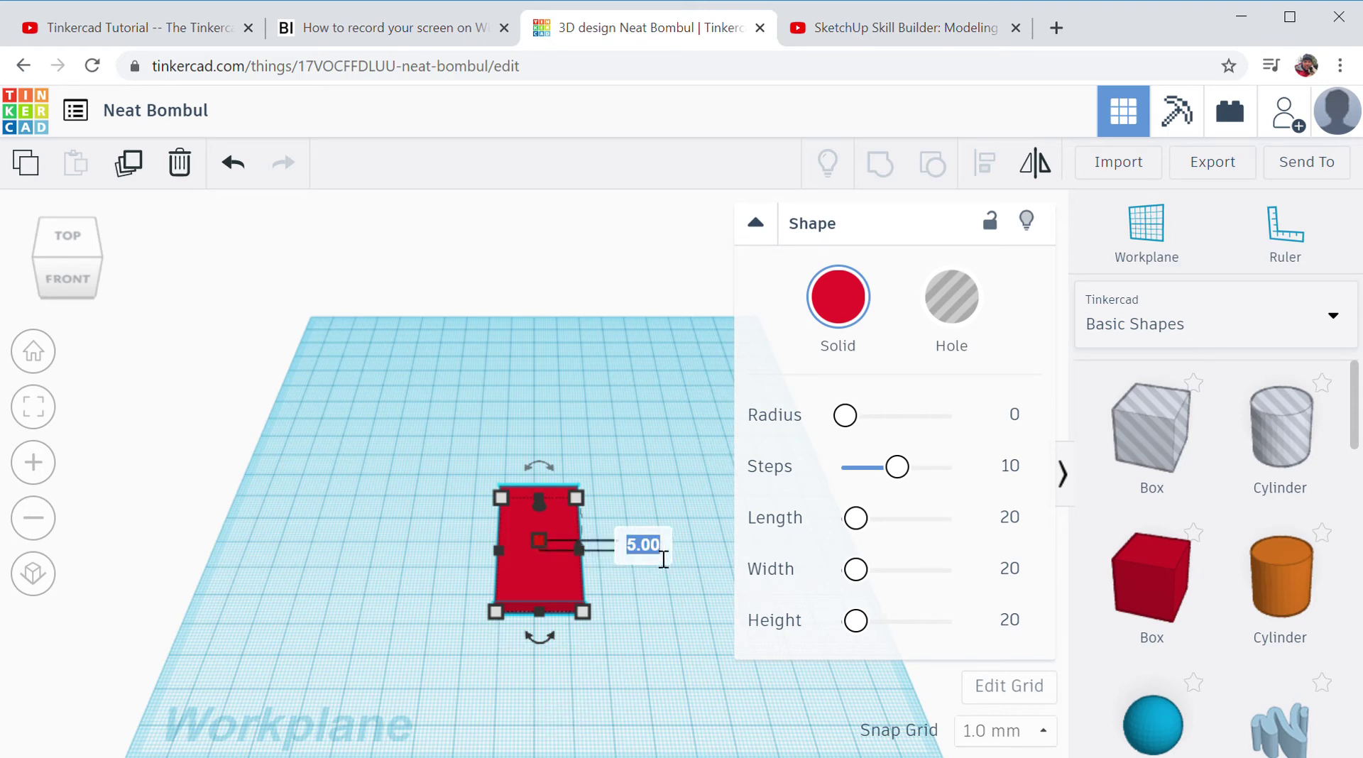
type("7")
key("Return")
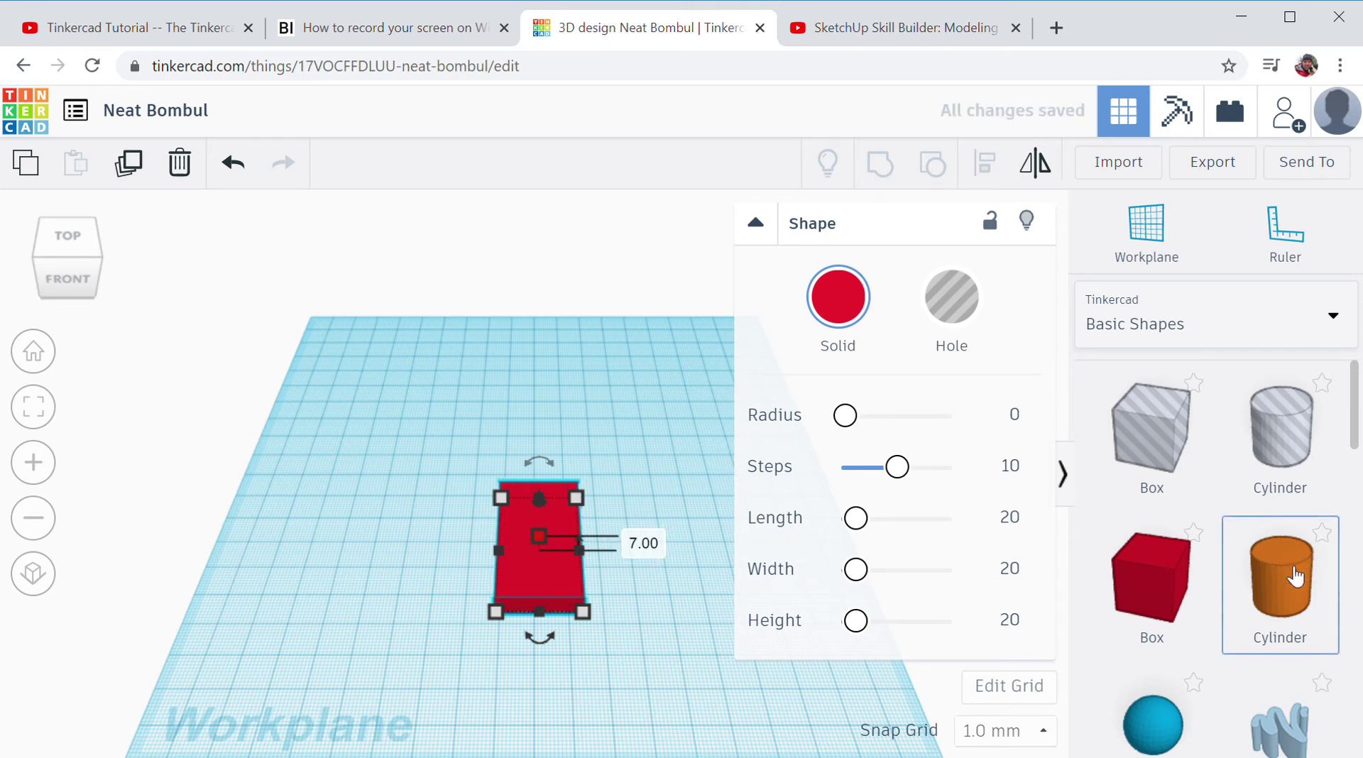
Step: Add a cylinder next to the red bar and view both from above
left_click_drag(1292, 575, 551, 498)
right_click_drag(730, 517, 547, 540)
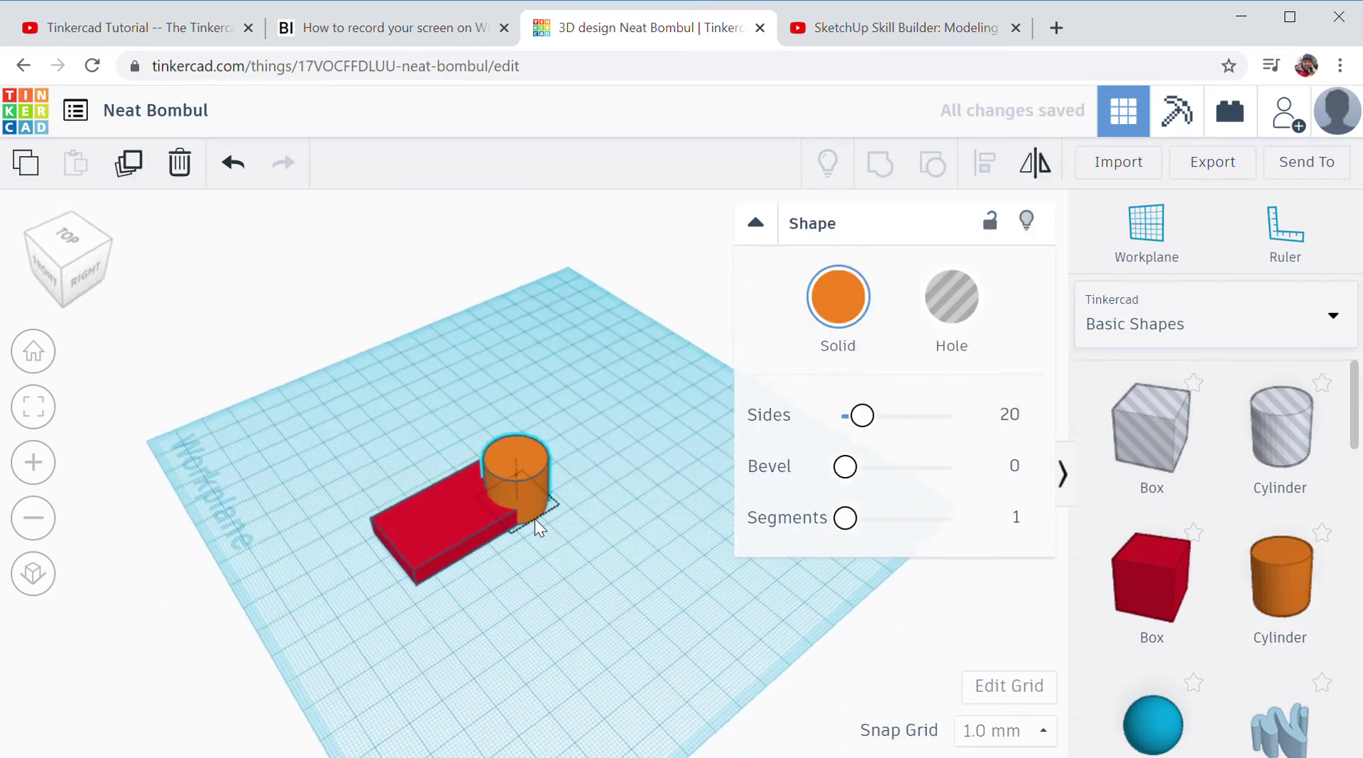
scroll(534, 519, "up", 5)
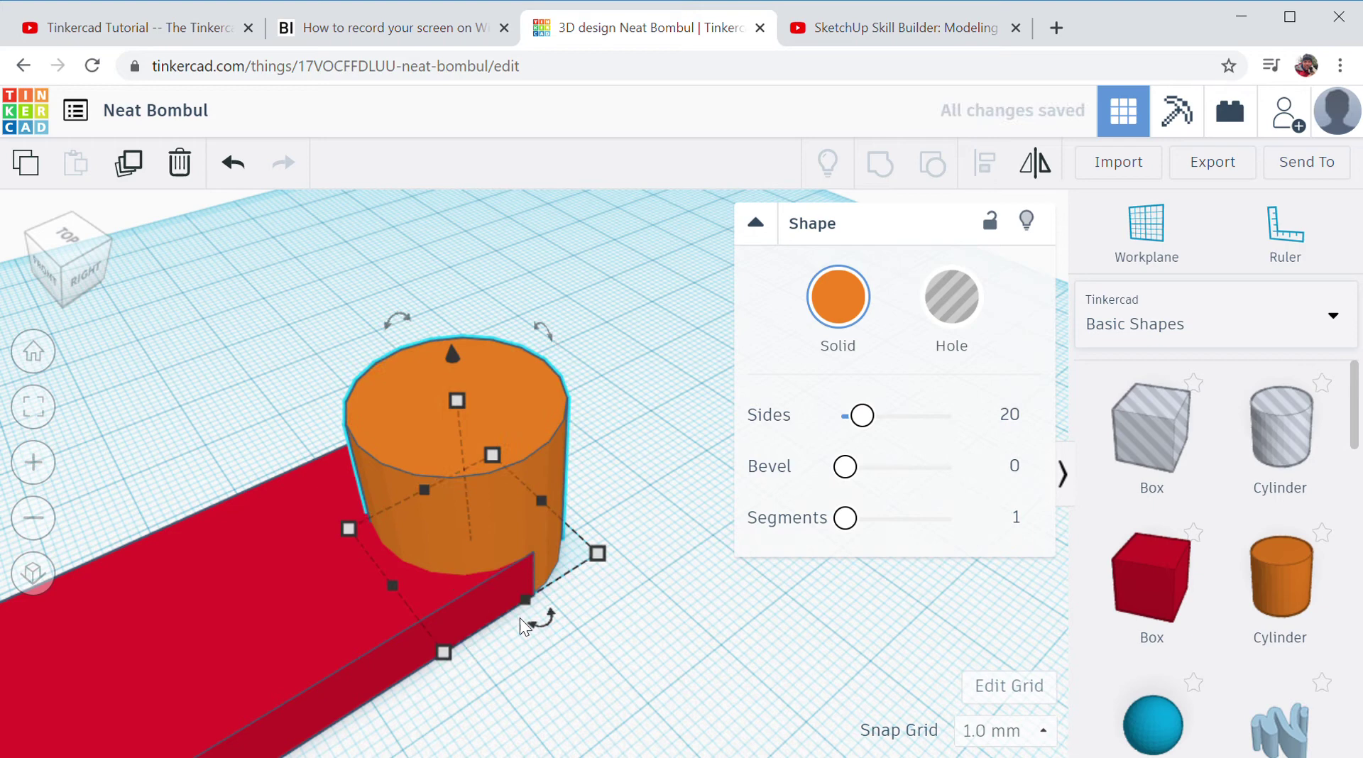
mouse_move(520, 618)
left_mouse_down()
mouse_move(535, 636)
mouse_move(535, 614)
left_mouse_up()
right_click_drag(577, 540, 752, 557)
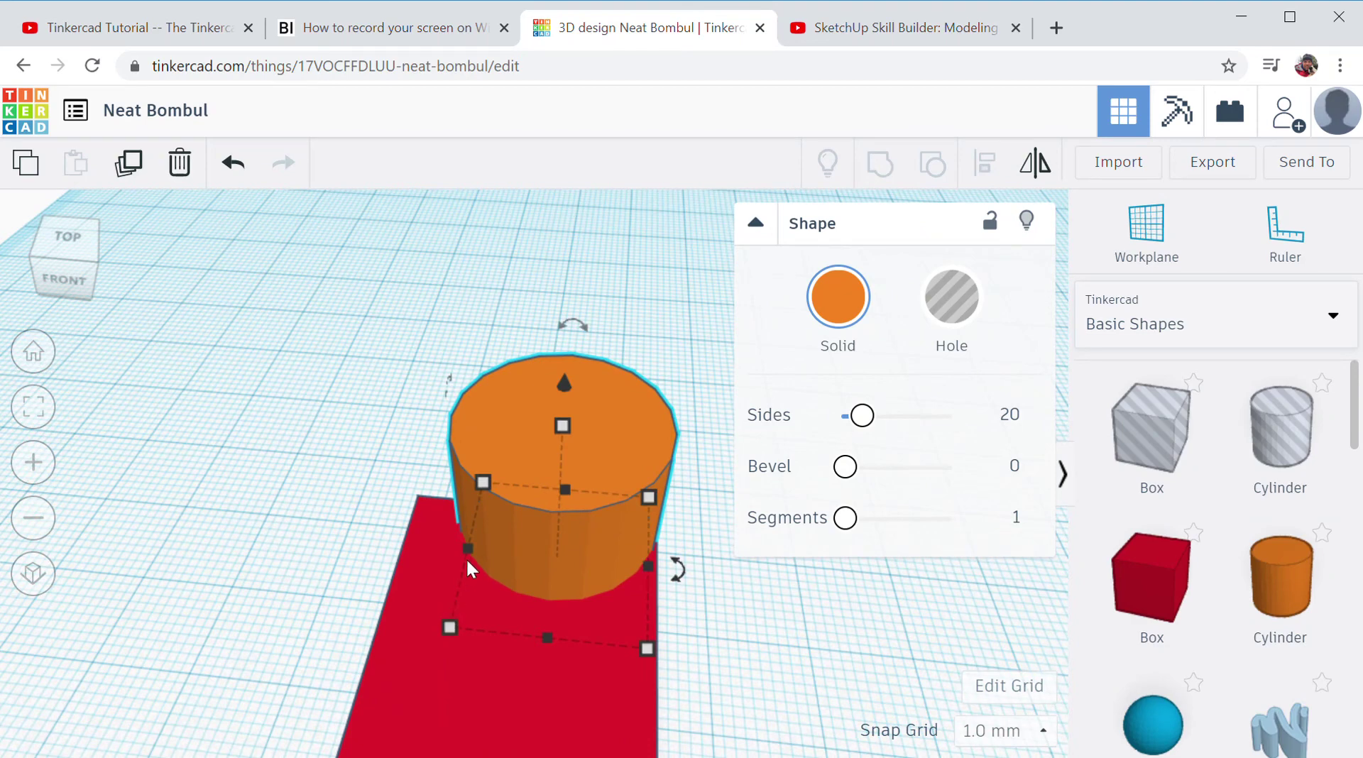
mouse_move(467, 551)
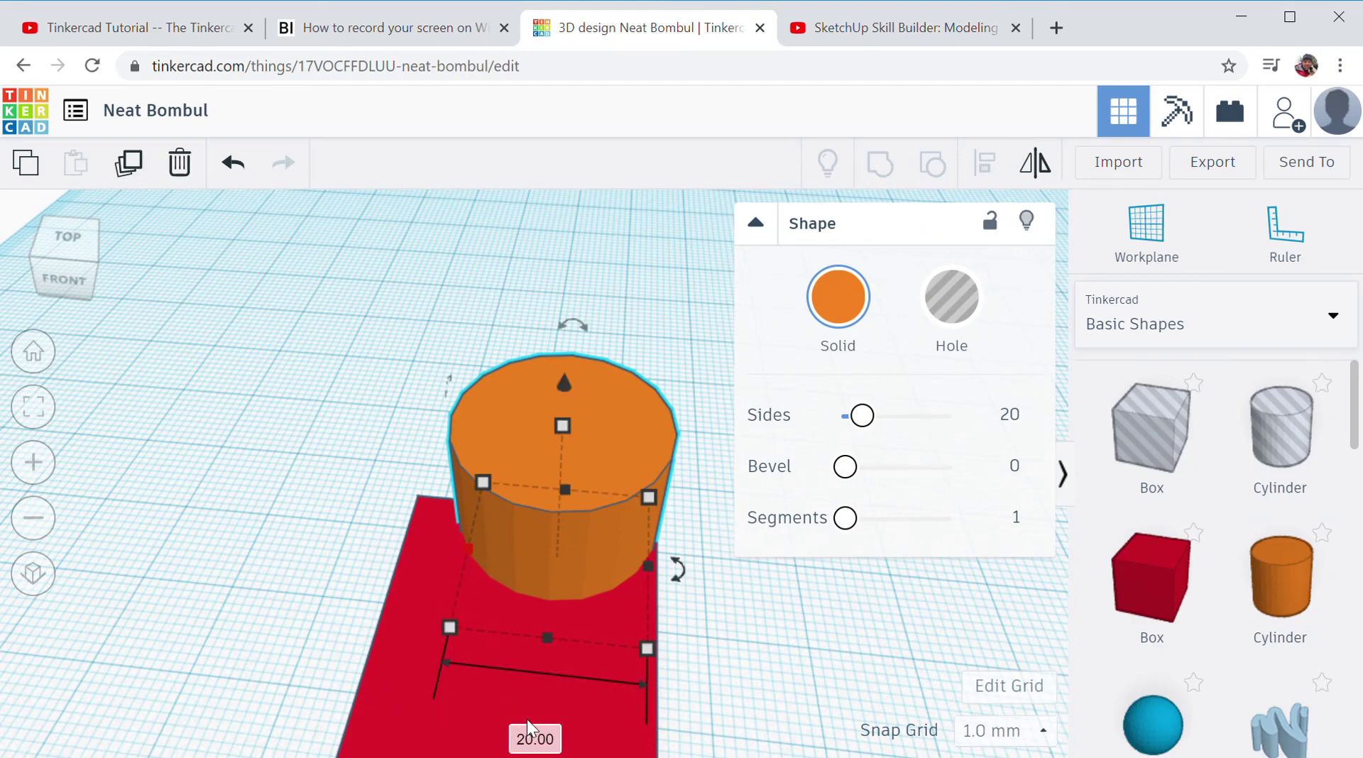
Step: Resize the cylinder to 25 mm in width and 25 mm in its second dimension
left_click(547, 742)
type("25")
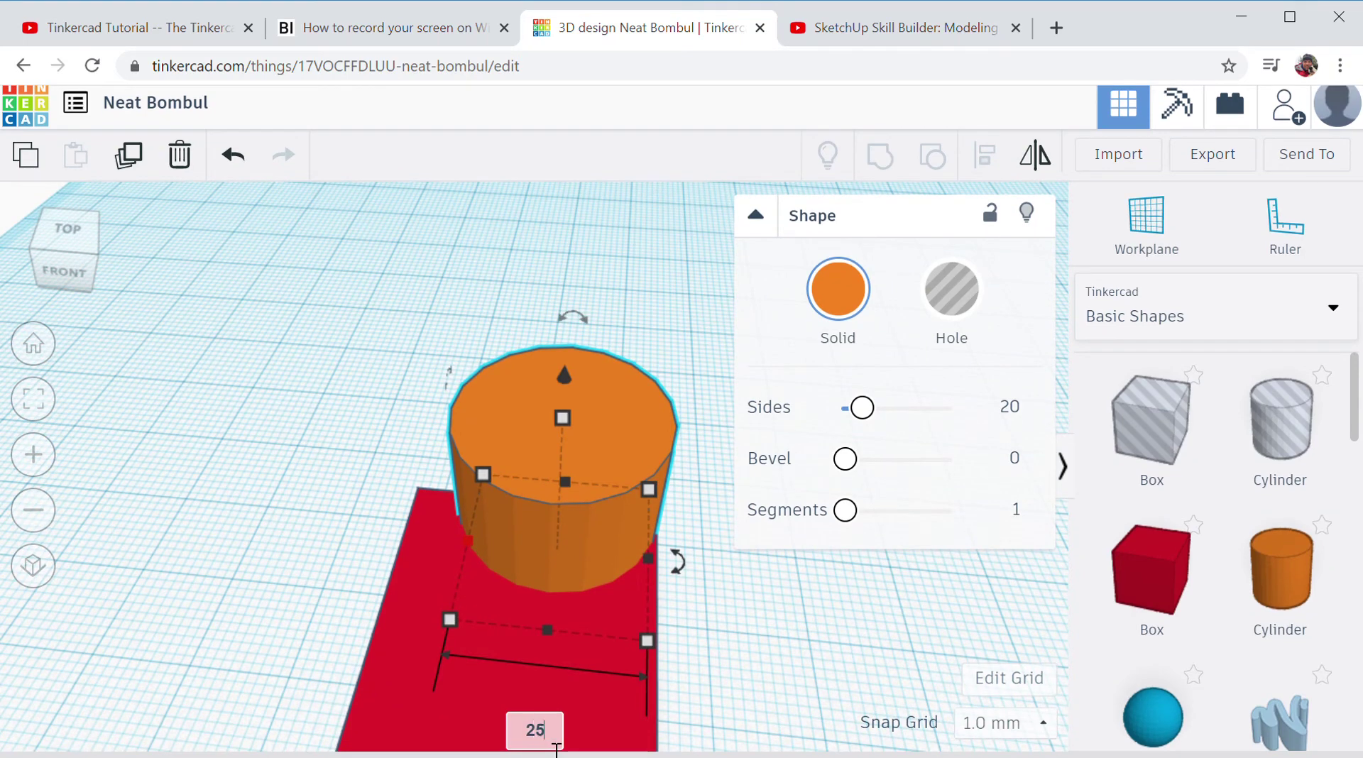
key("Return")
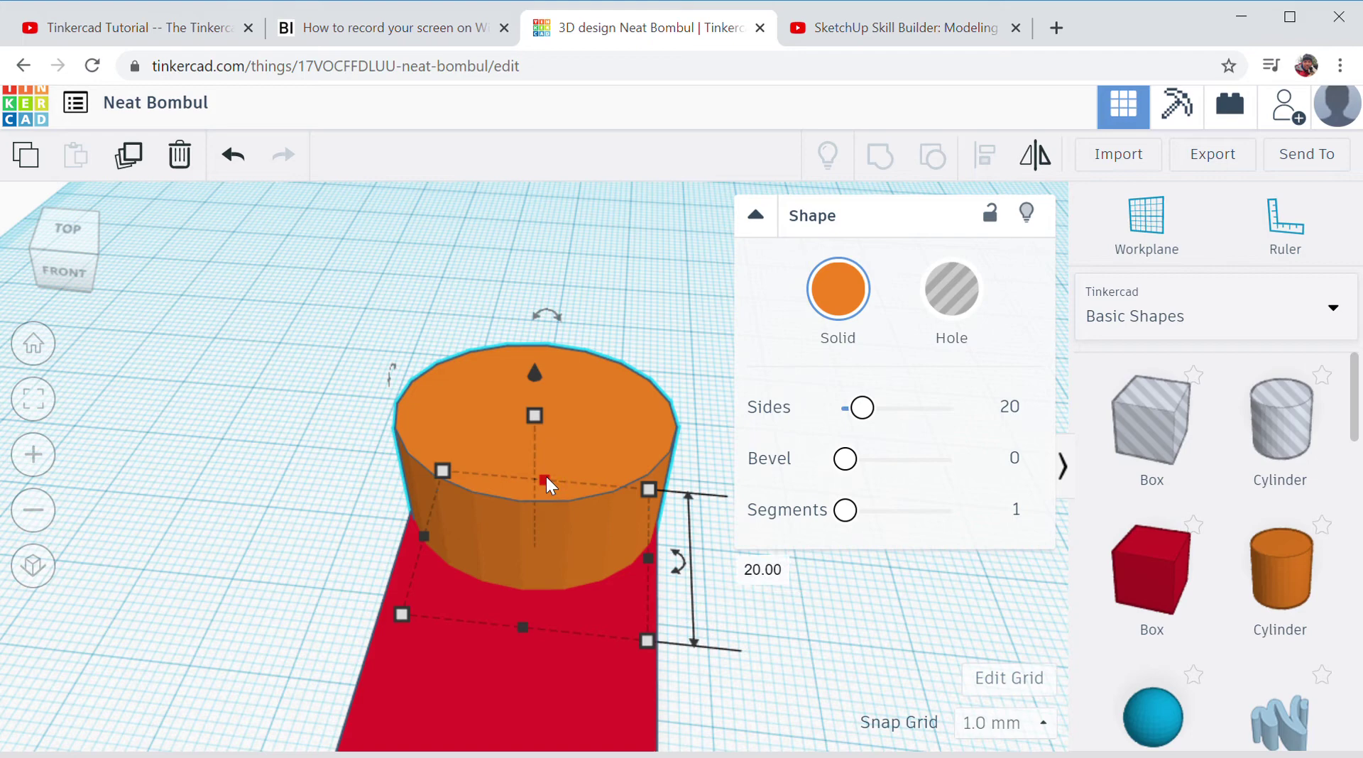
left_click(763, 570)
type("25")
key("Return")
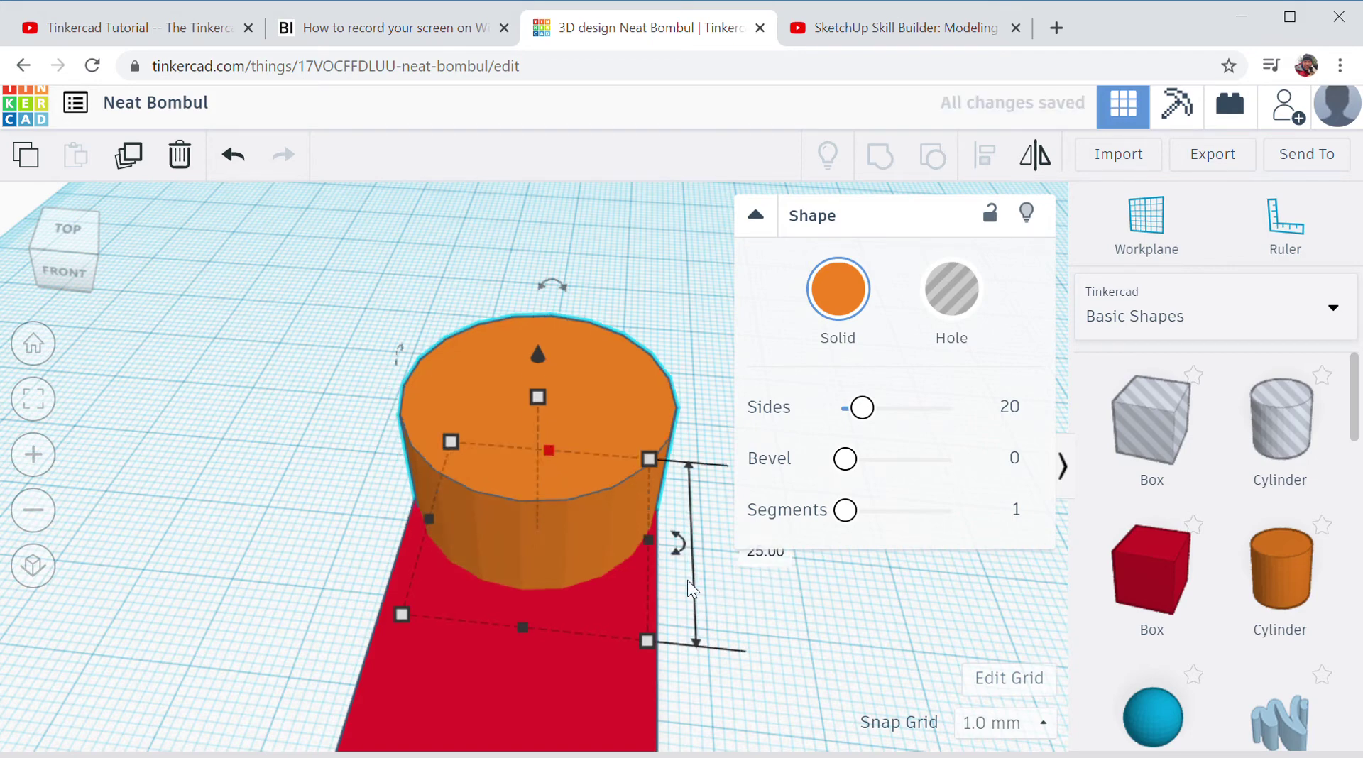
Step: Lower the cylinder's height from 20 to 7 mm to match the bar
right_click_drag(260, 504, 472, 588)
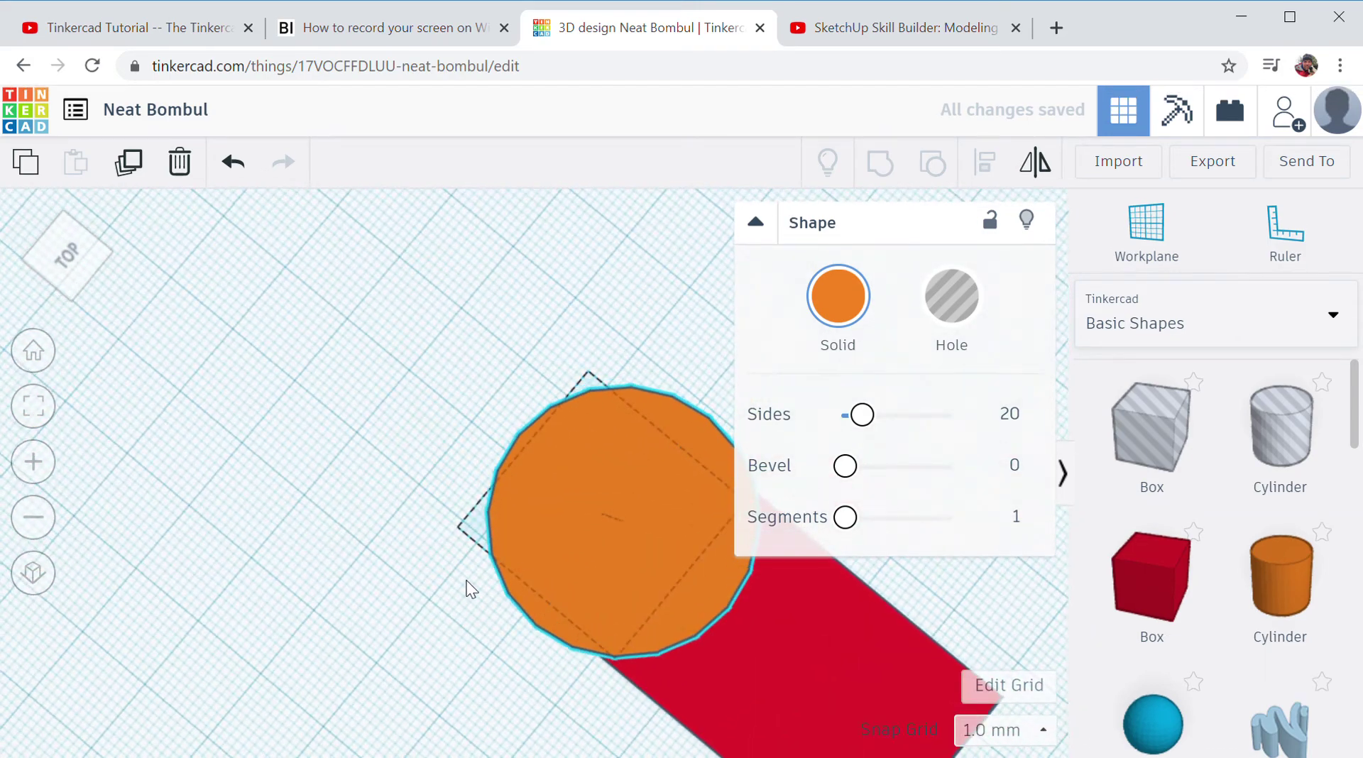
right_click_drag(469, 589, 353, 509)
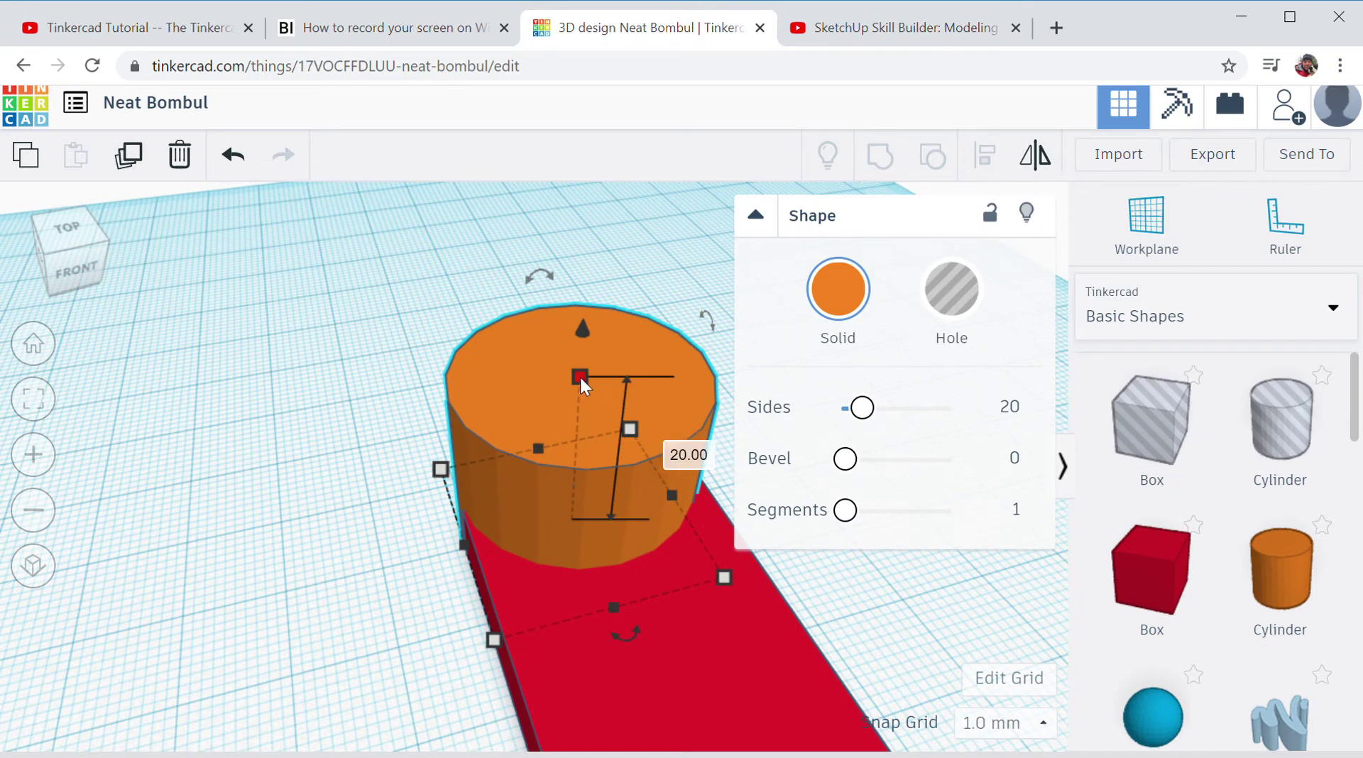
left_click(692, 470)
type("7")
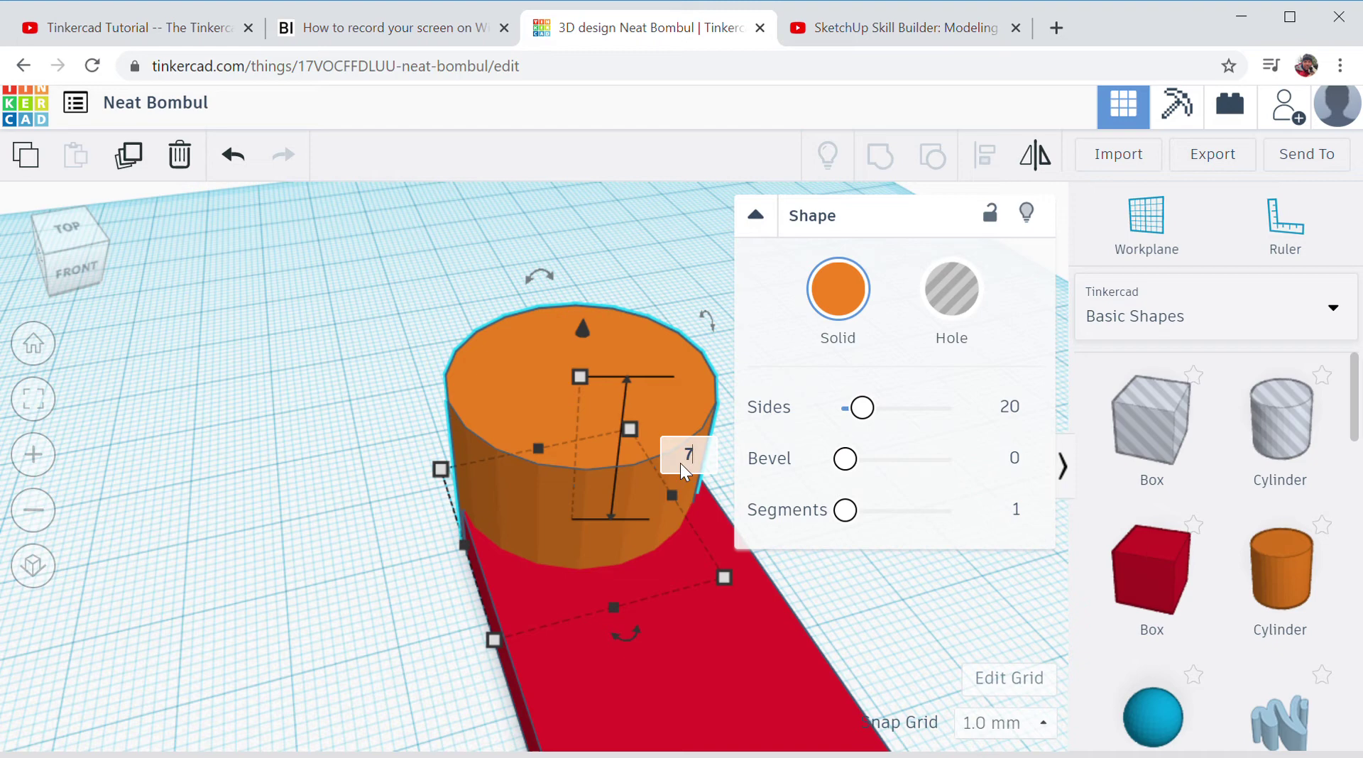
key("Return")
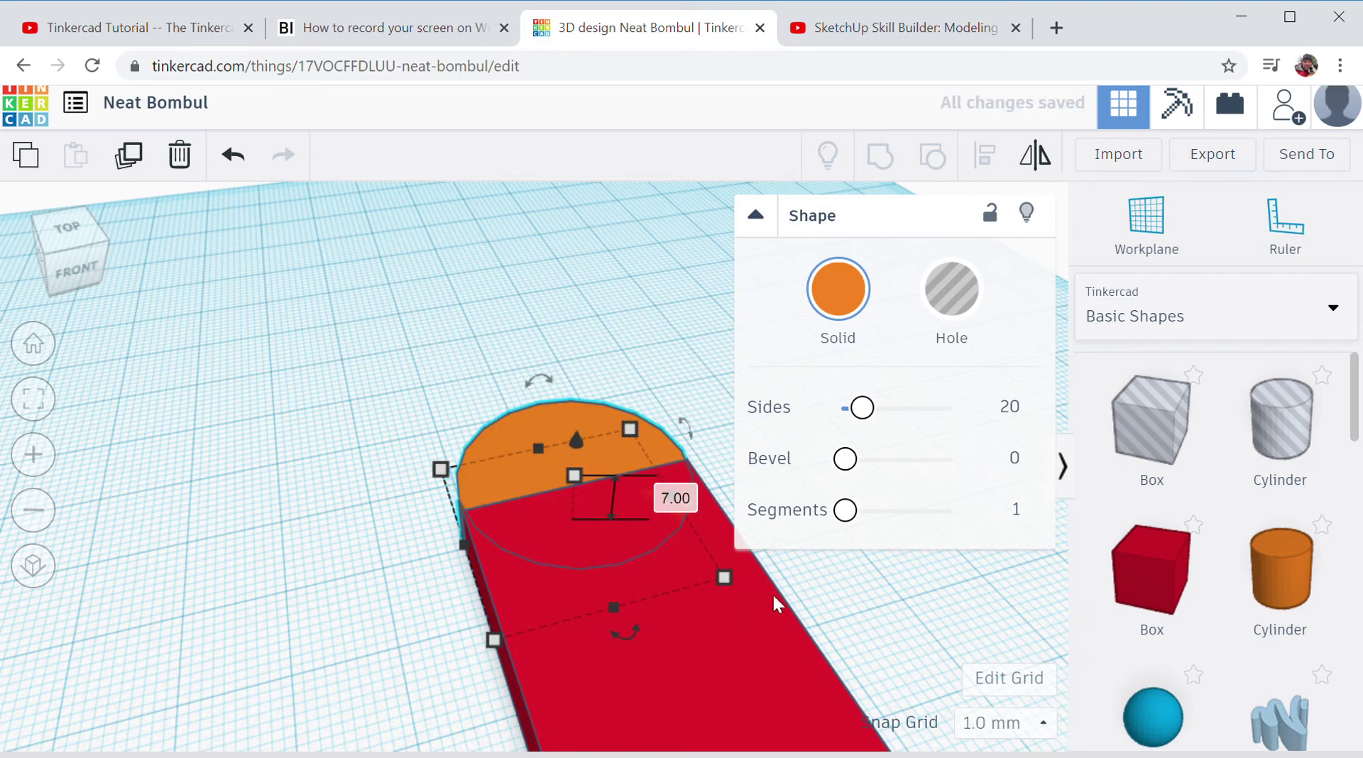
Step: From a top-down view, nudge the cylinder onto the red bar's end
right_click_drag(806, 590, 645, 665)
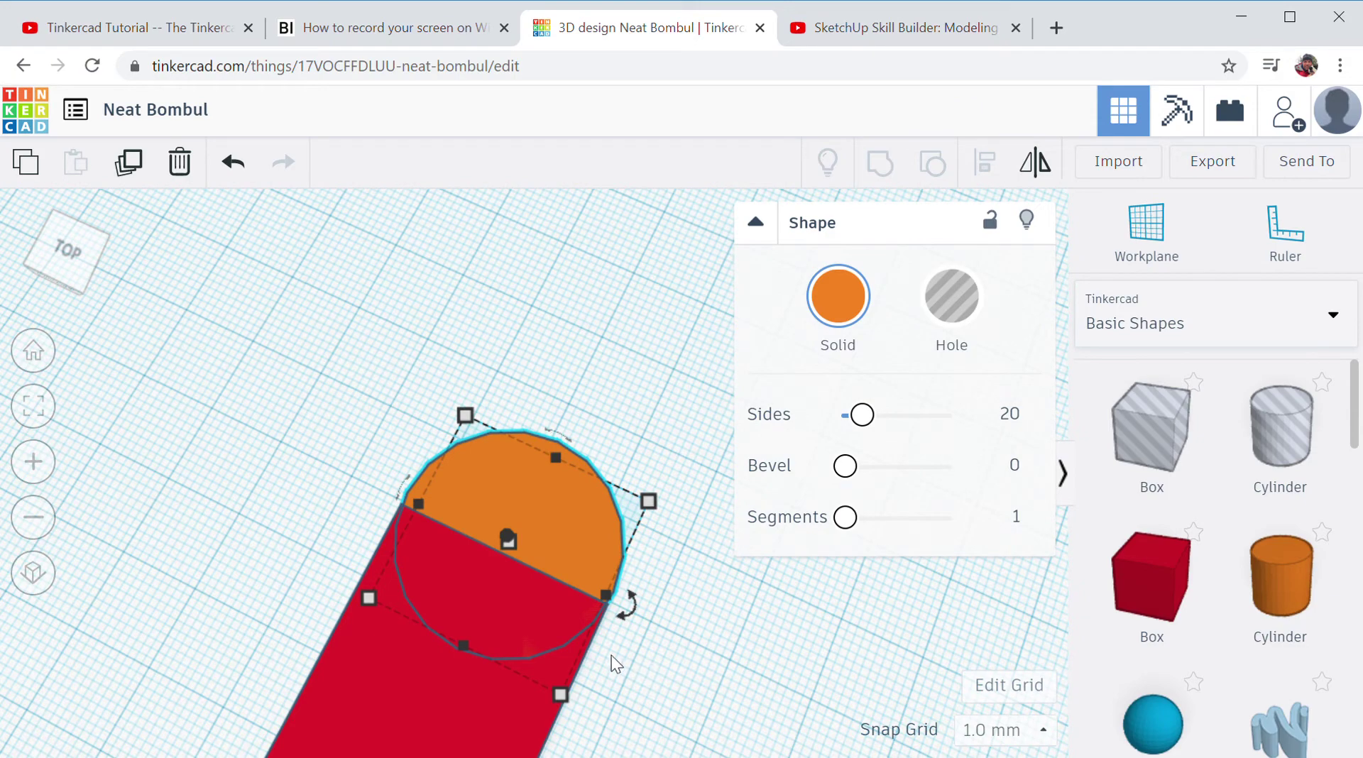
key("ctrl+Up")
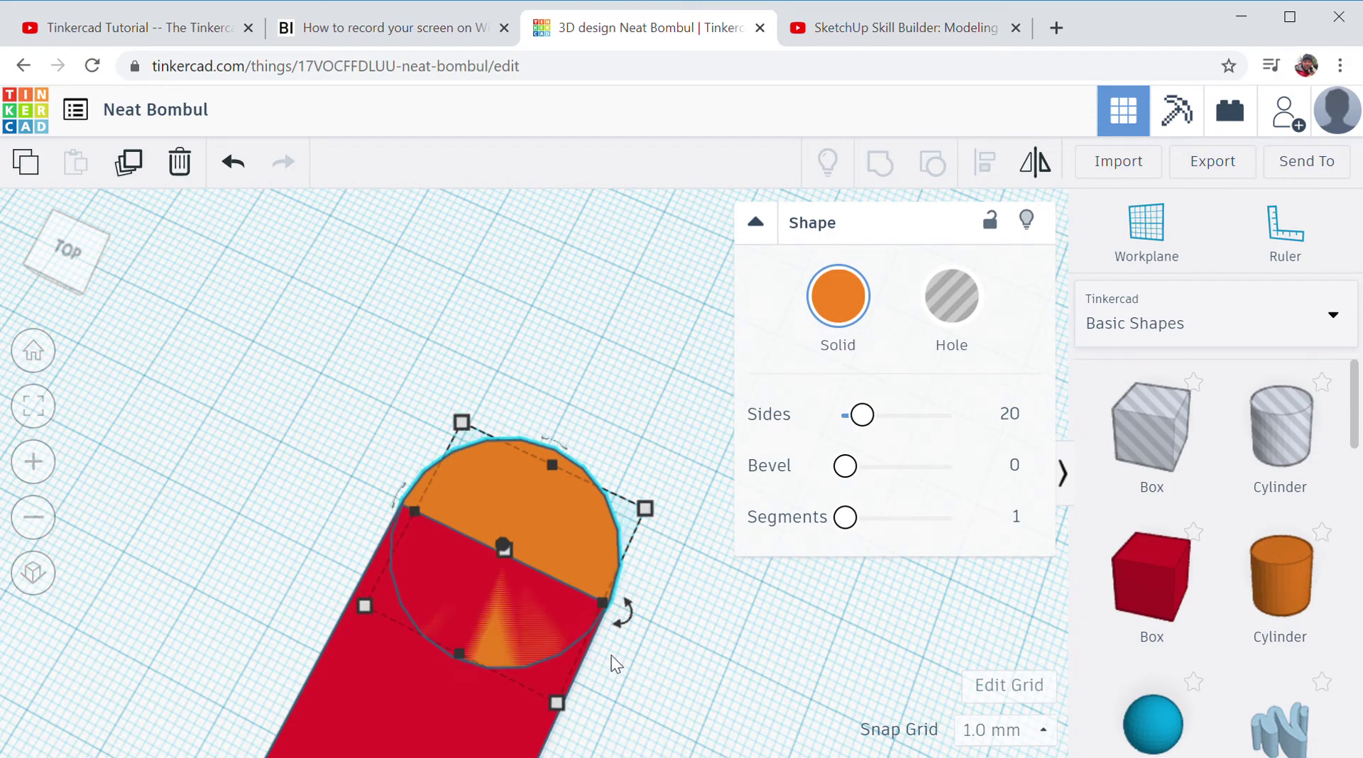
scroll(553, 551, "down", 3)
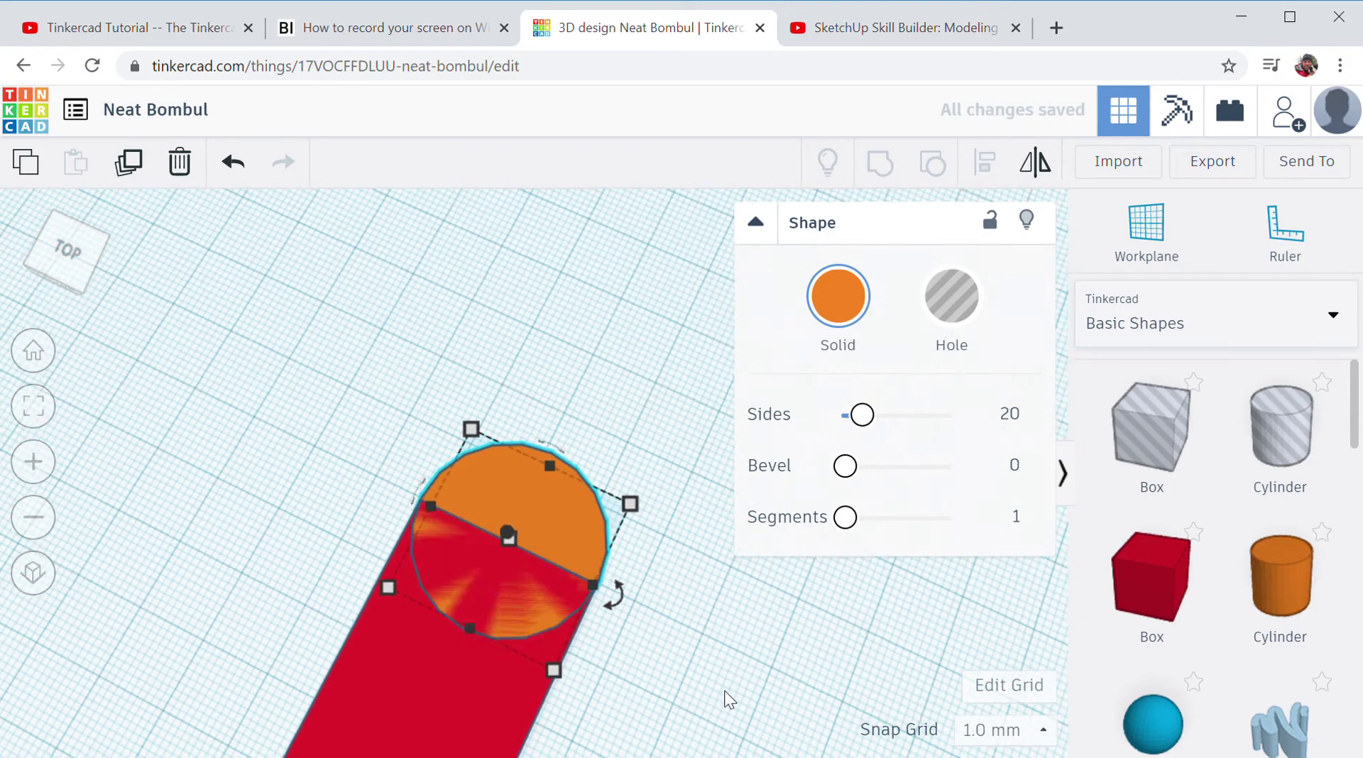
scroll(553, 552, "up", 5)
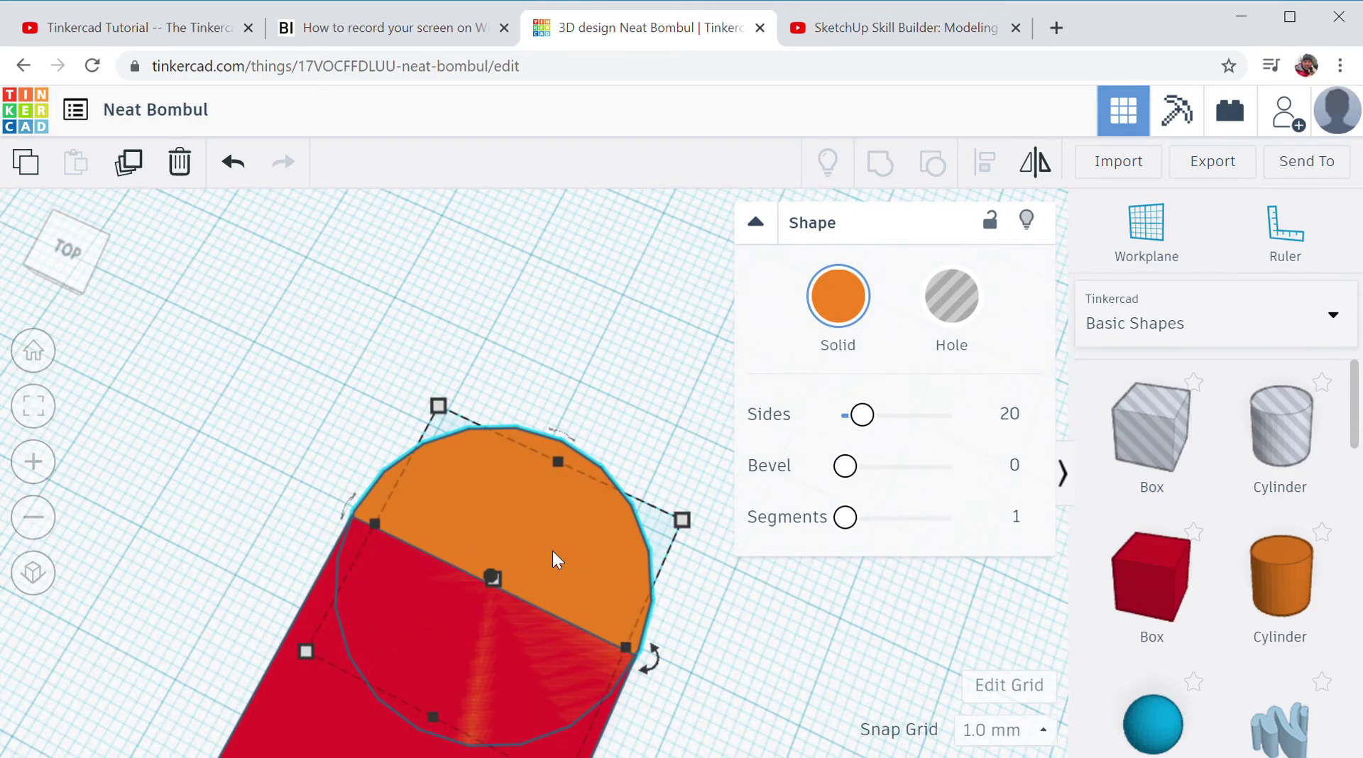
scroll(553, 552, "down", 5)
scroll(552, 551, "down", 2)
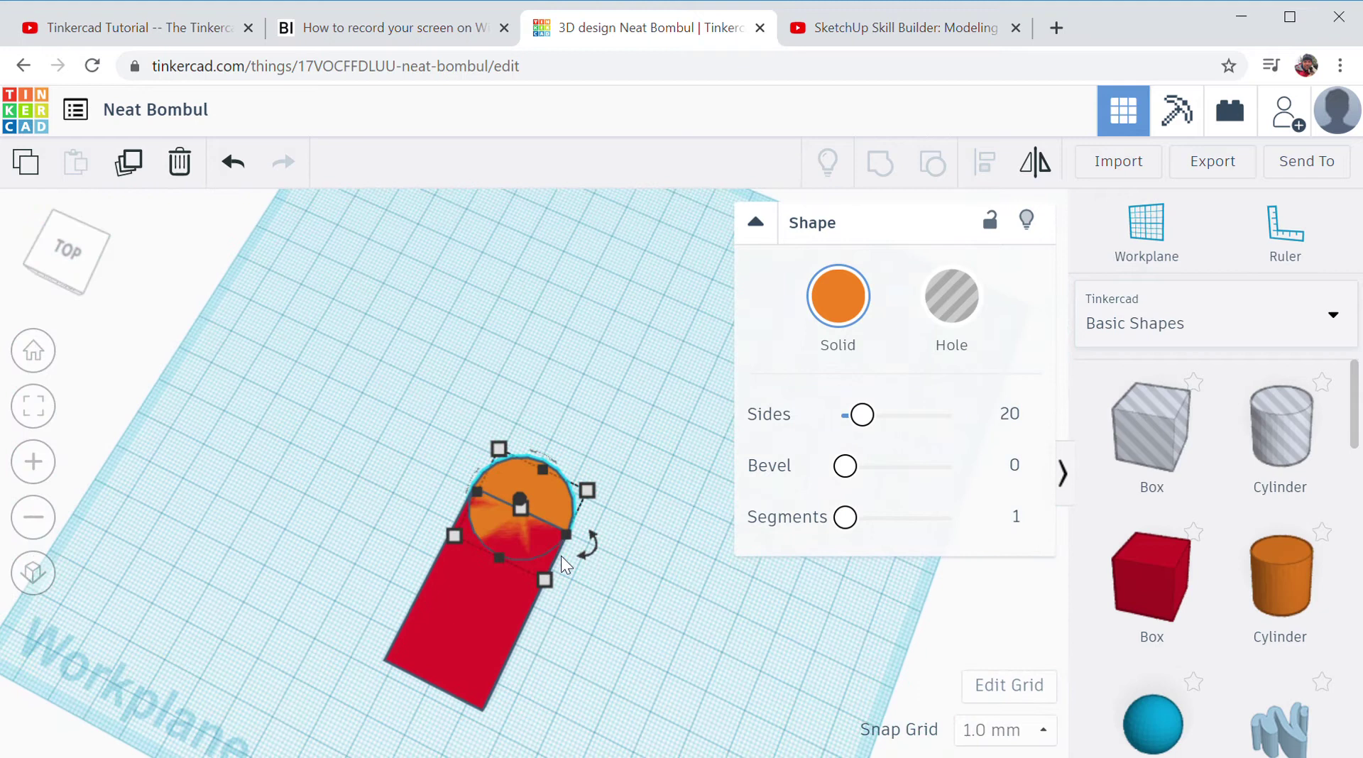
Step: Group the bar and cylinder into one round-ended red shape
left_click_drag(406, 377, 637, 722)
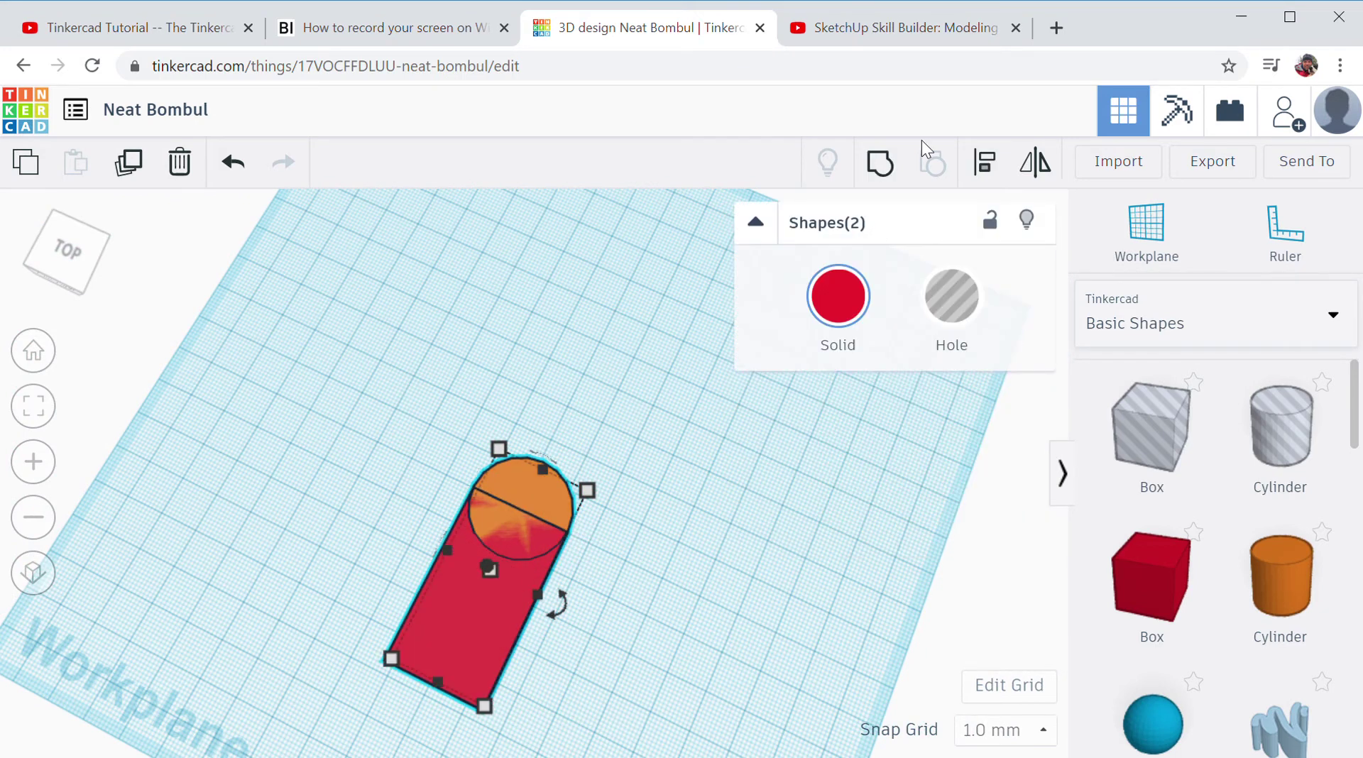
left_click(889, 163)
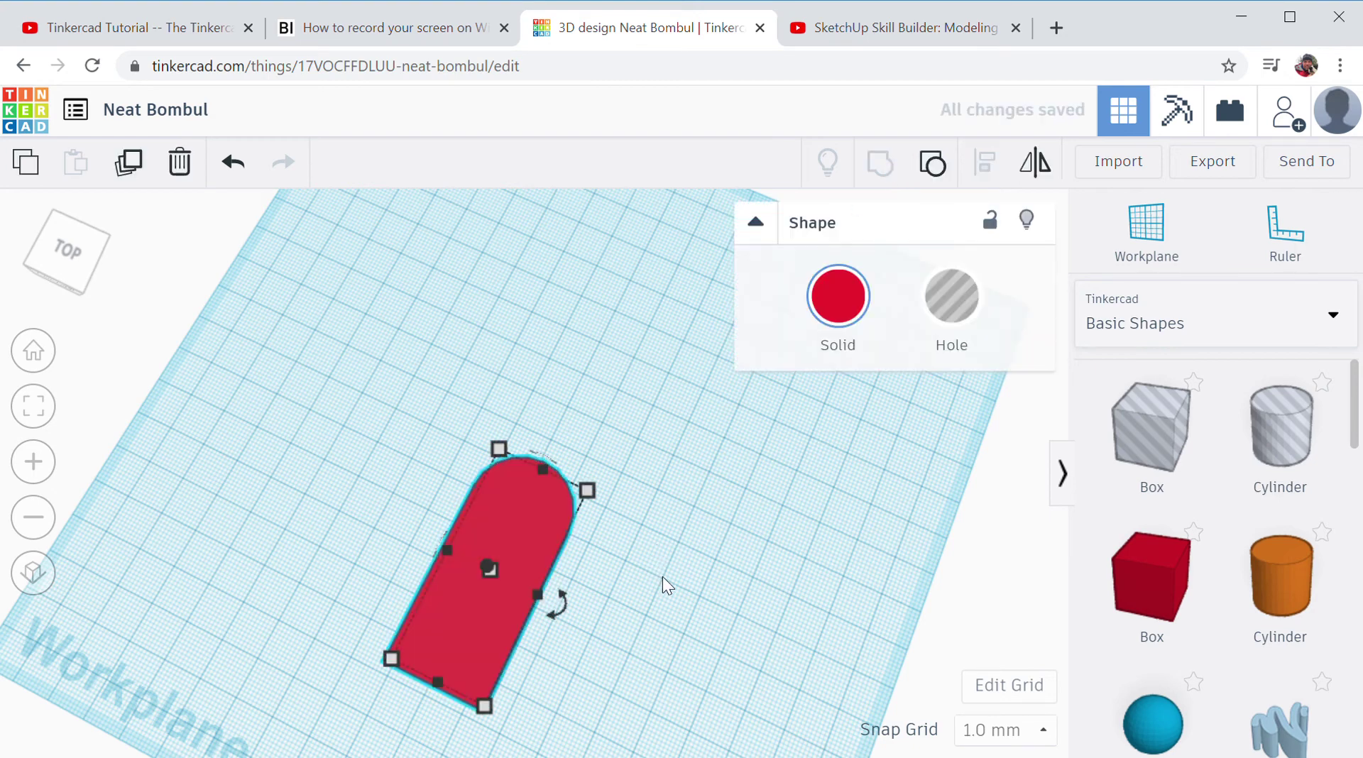
right_click_drag(663, 576, 699, 480)
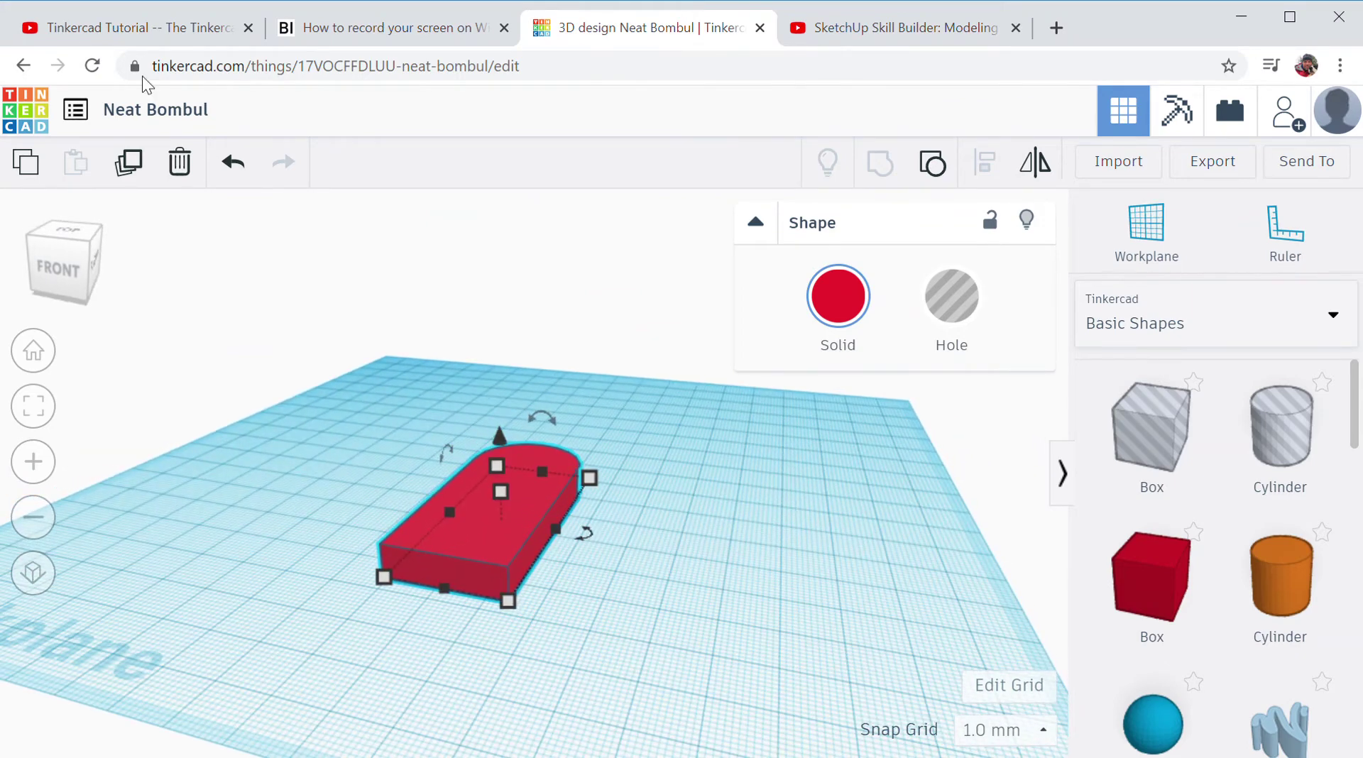
left_click(148, 33)
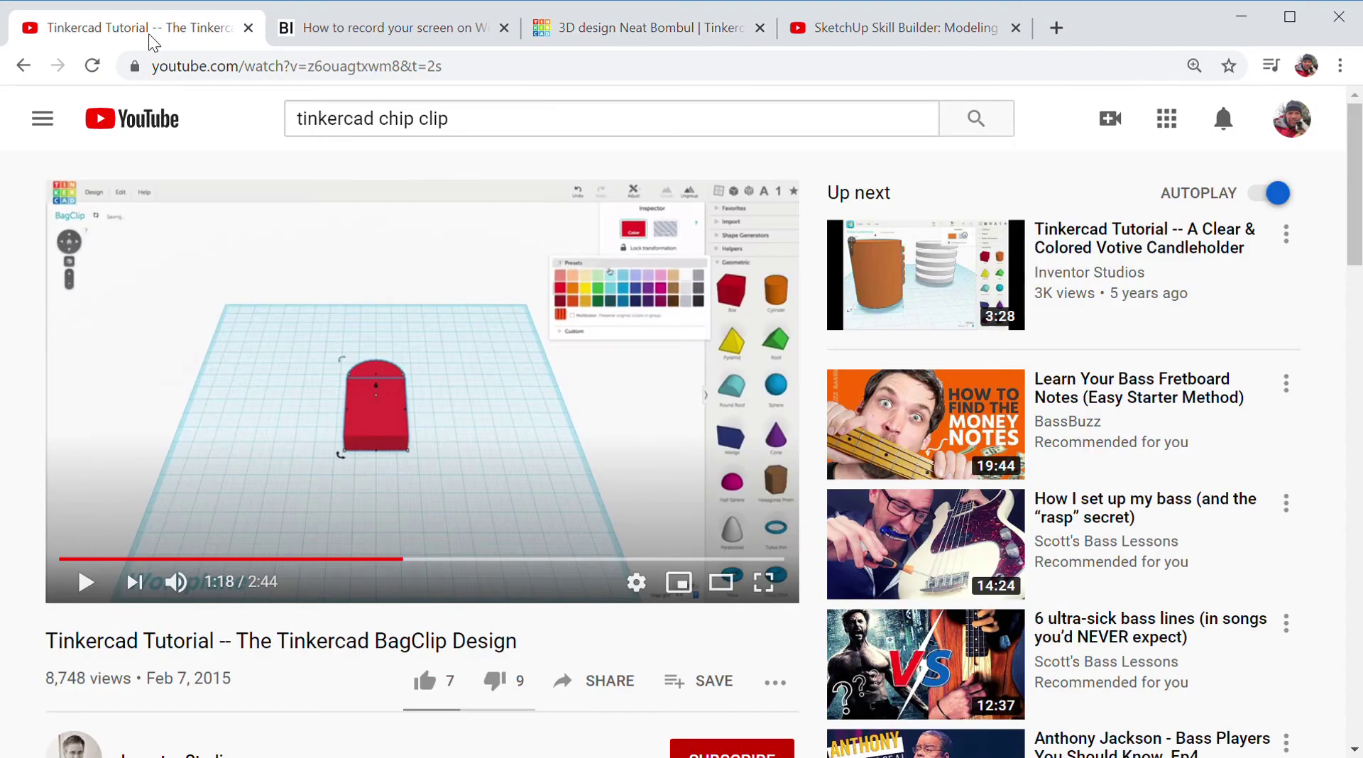
left_click(85, 583)
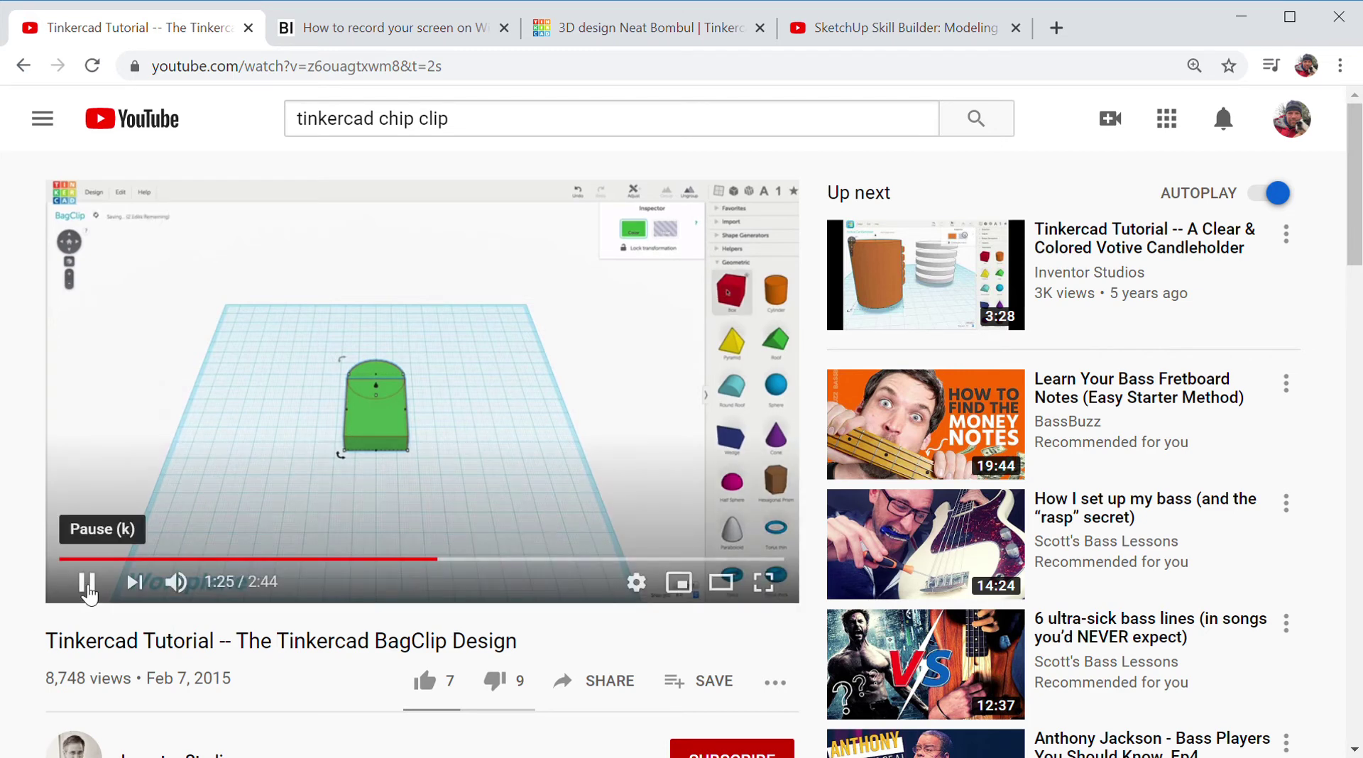
left_click(85, 582)
left_click(907, 32)
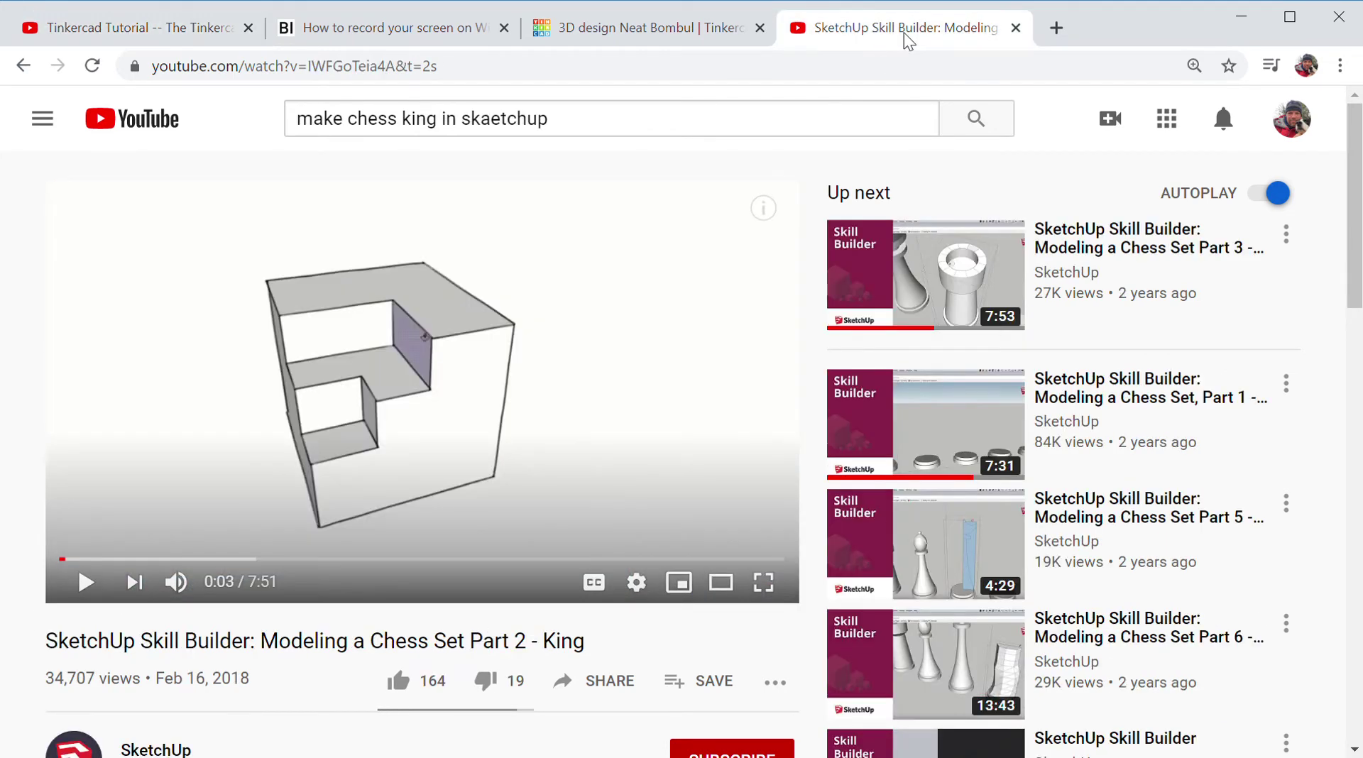
left_click(688, 32)
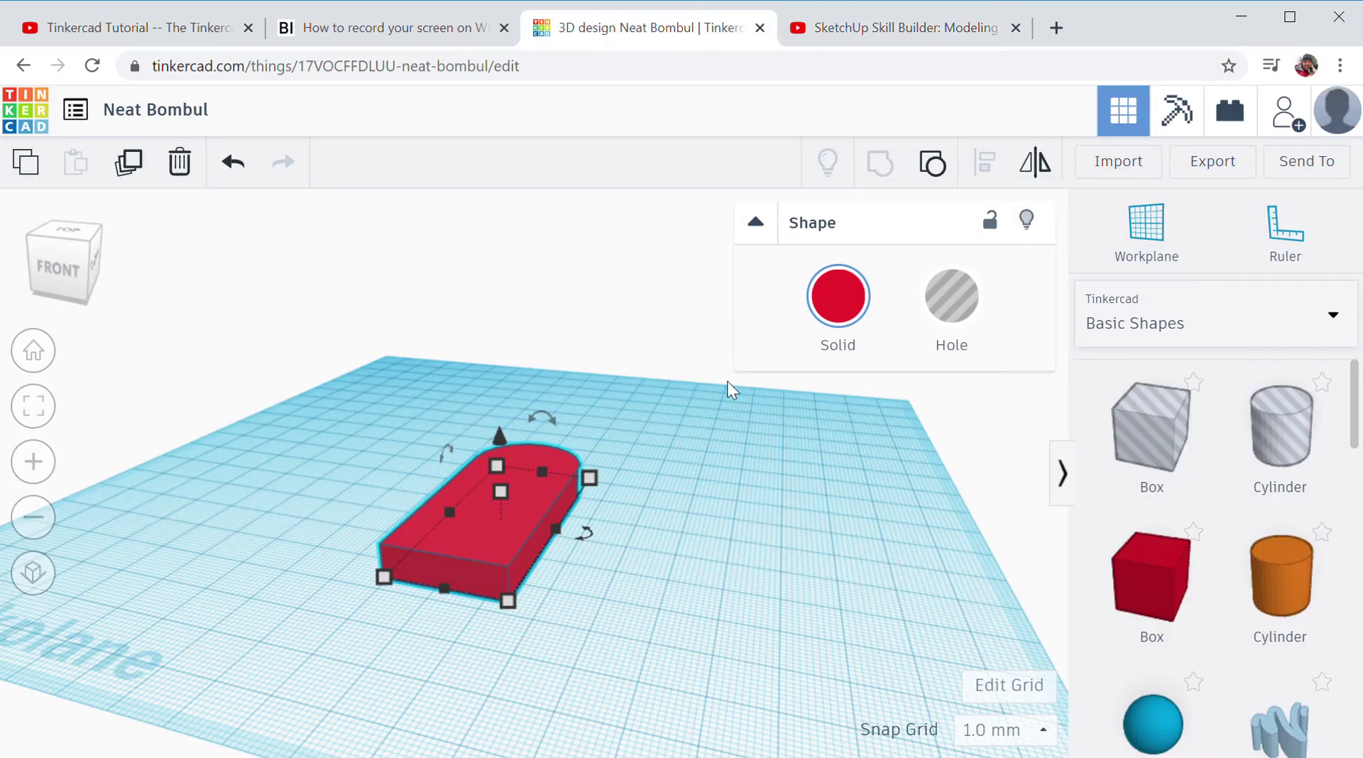
Step: Colour the round-ended bar green and resume the BagClip tutorial video
left_click(863, 298)
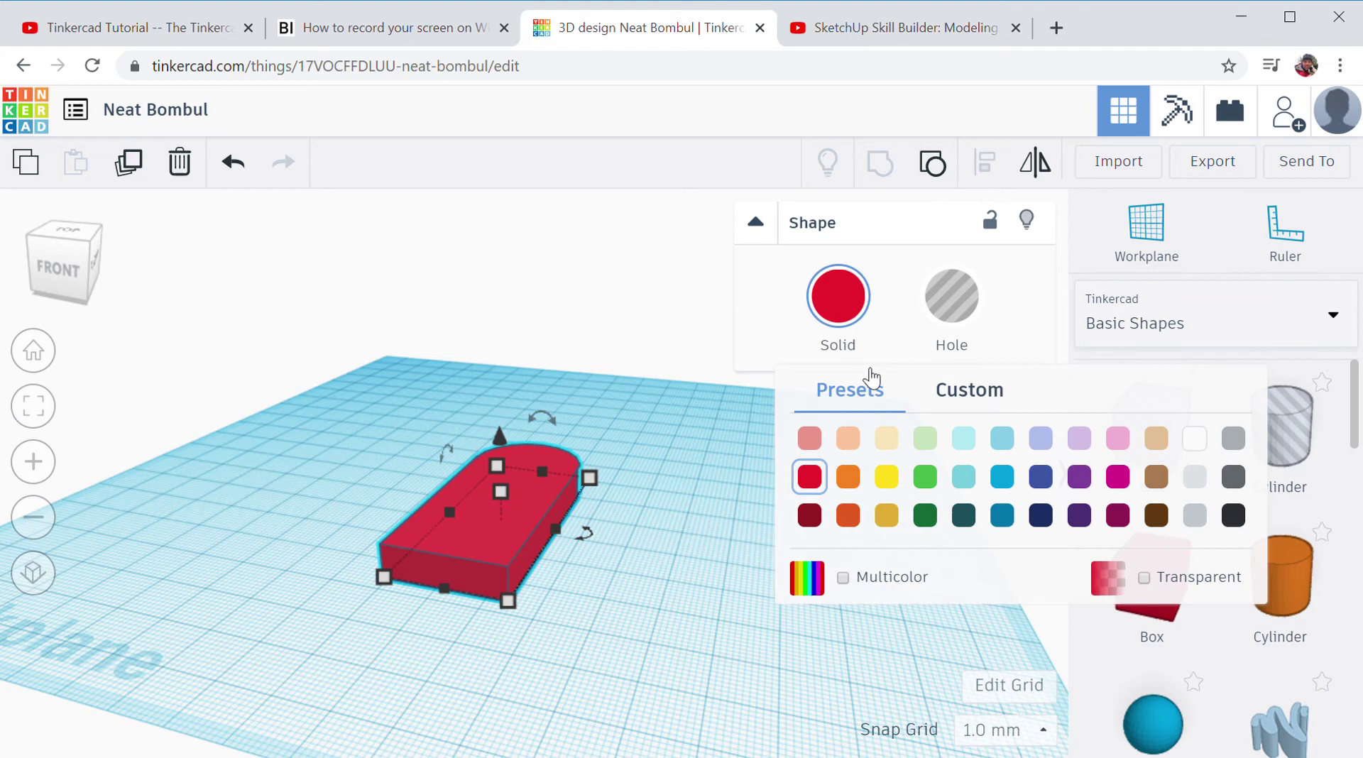
left_click(924, 478)
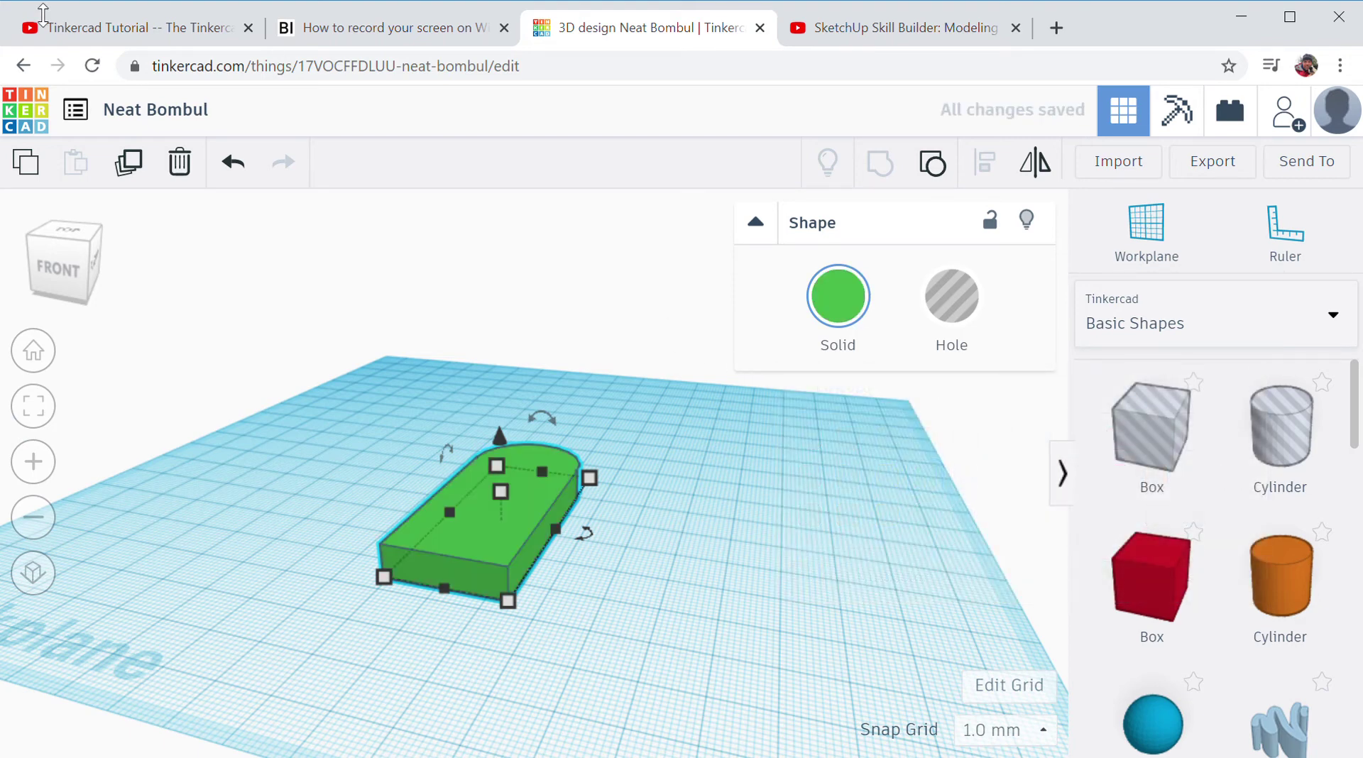
left_click(106, 28)
left_click(526, 456)
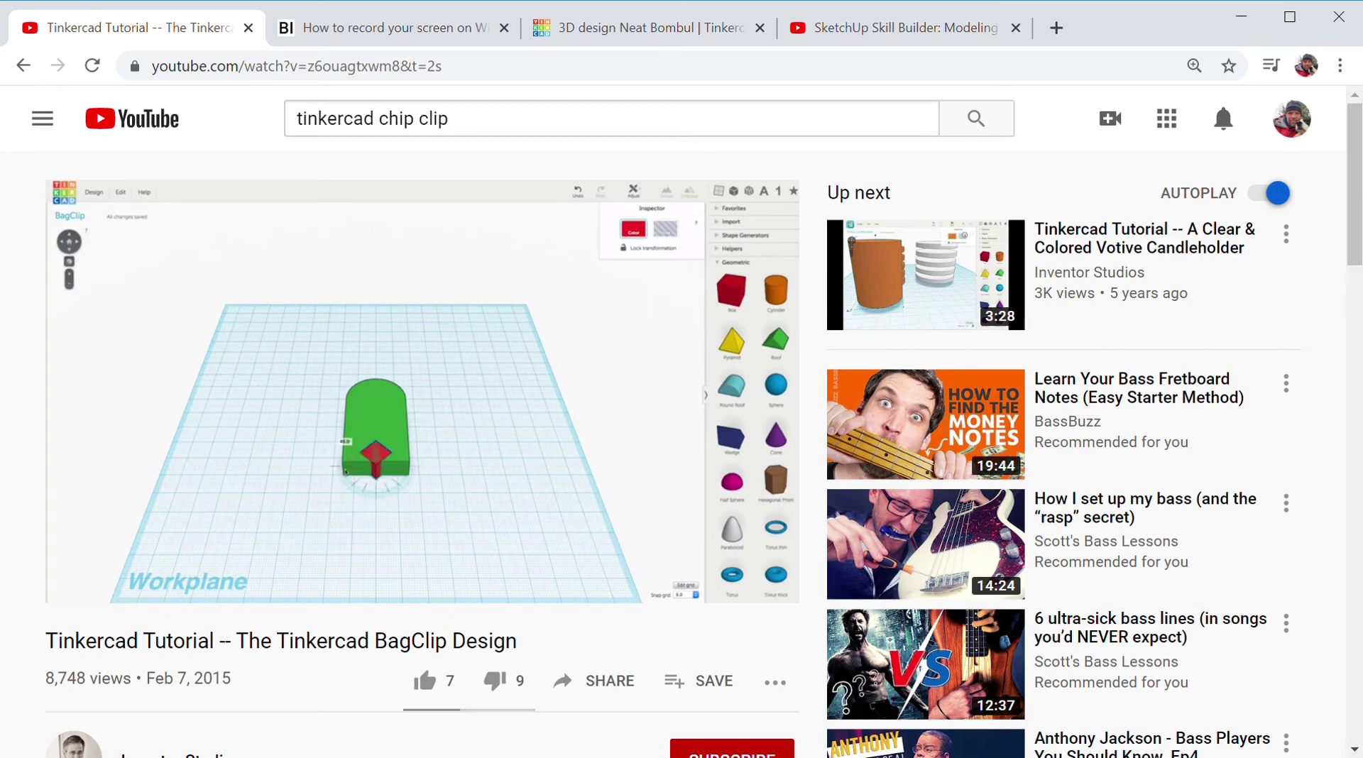
Step: Pause the BagClip tutorial at 1:58
mouse_move(206, 507)
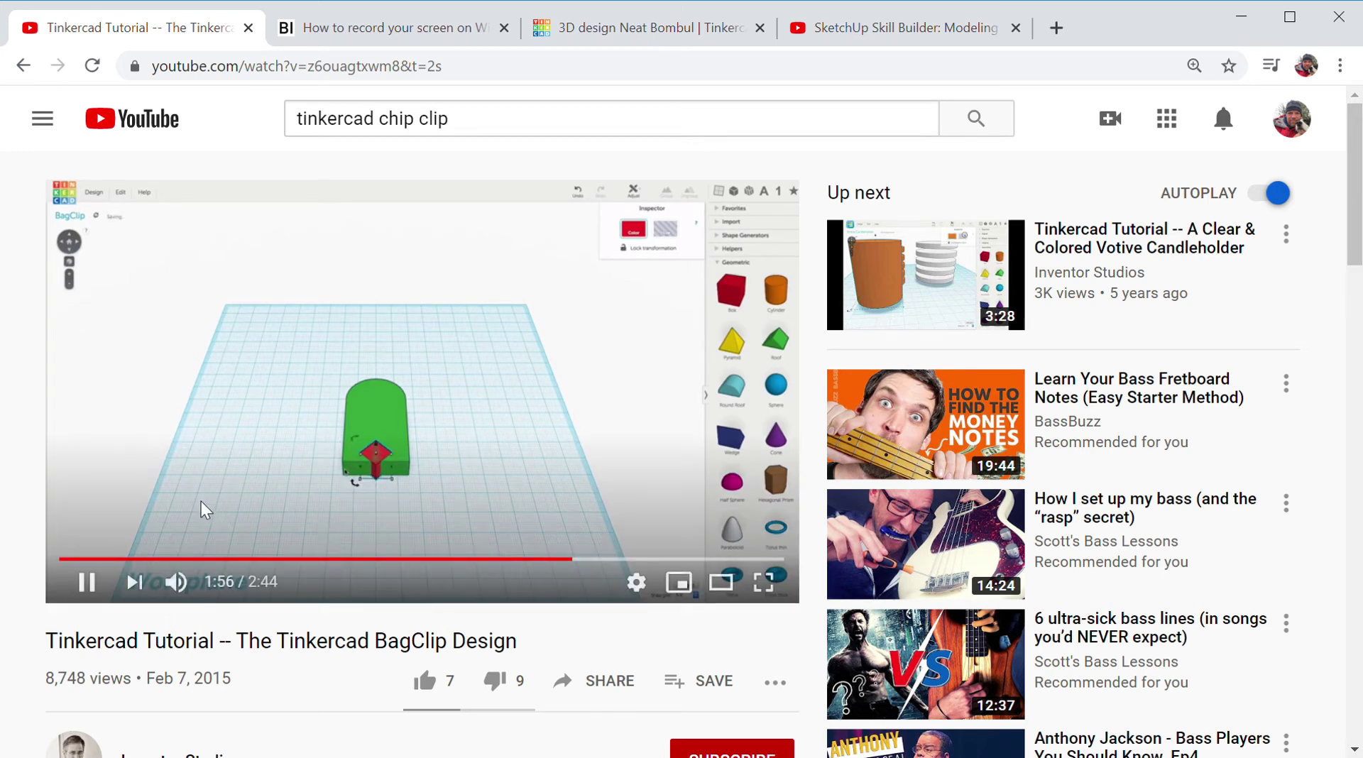
left_click(102, 586)
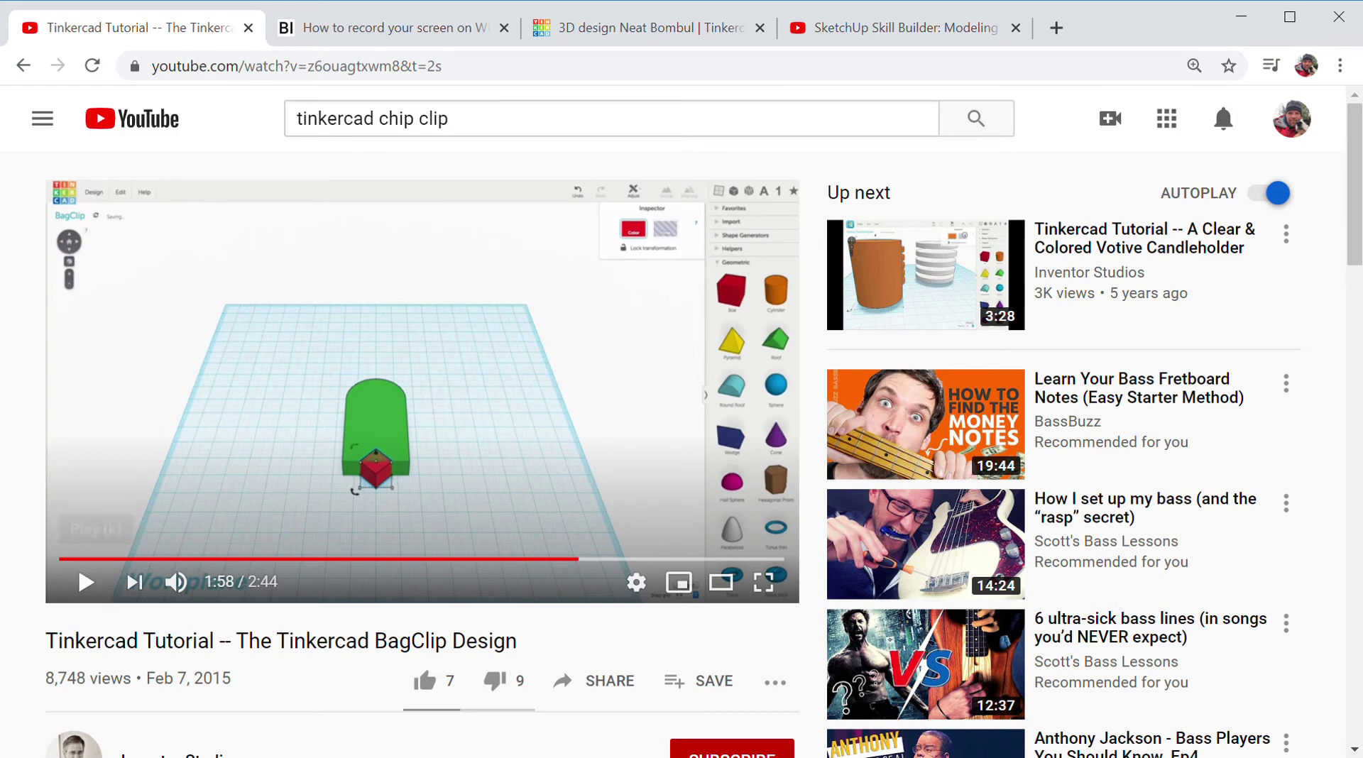
Step: Back in the design, drop a new red box beside the green bar
left_click(608, 32)
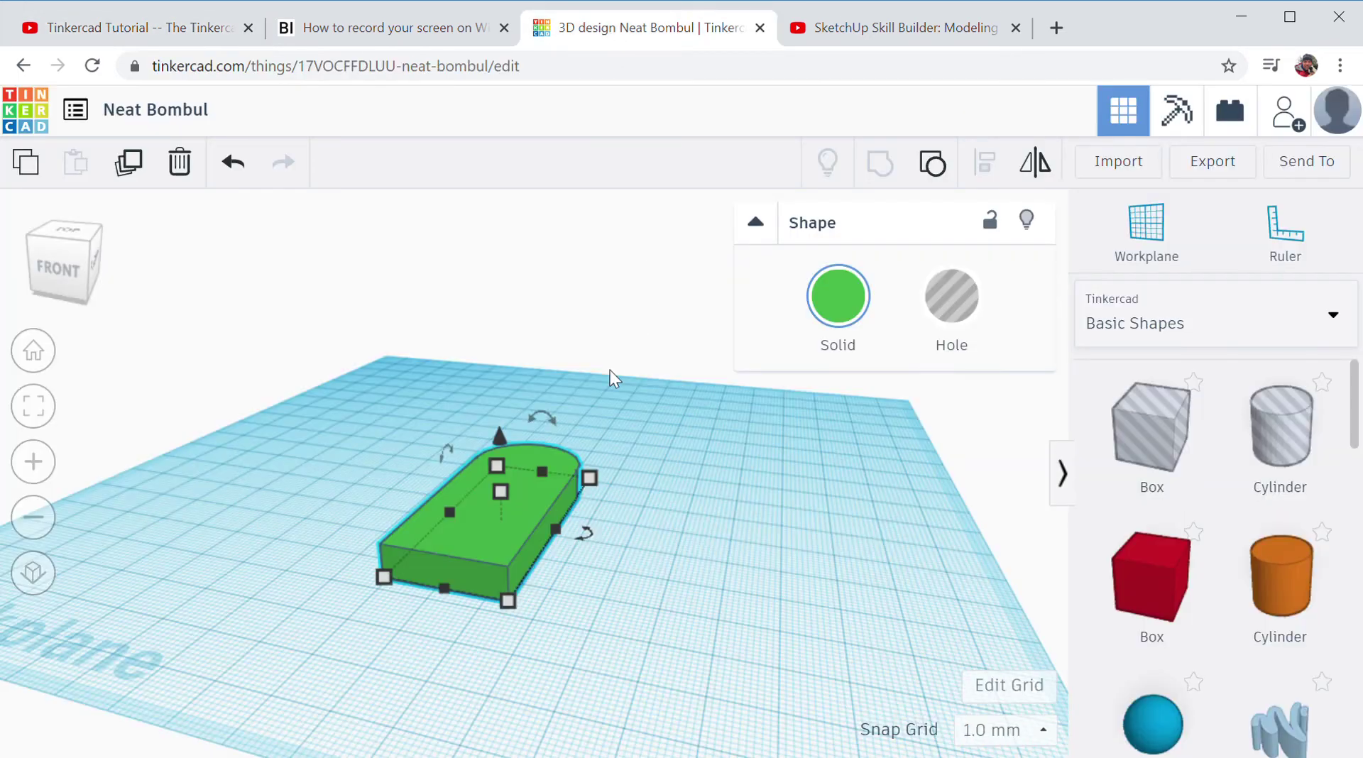
right_click_drag(616, 455, 838, 456)
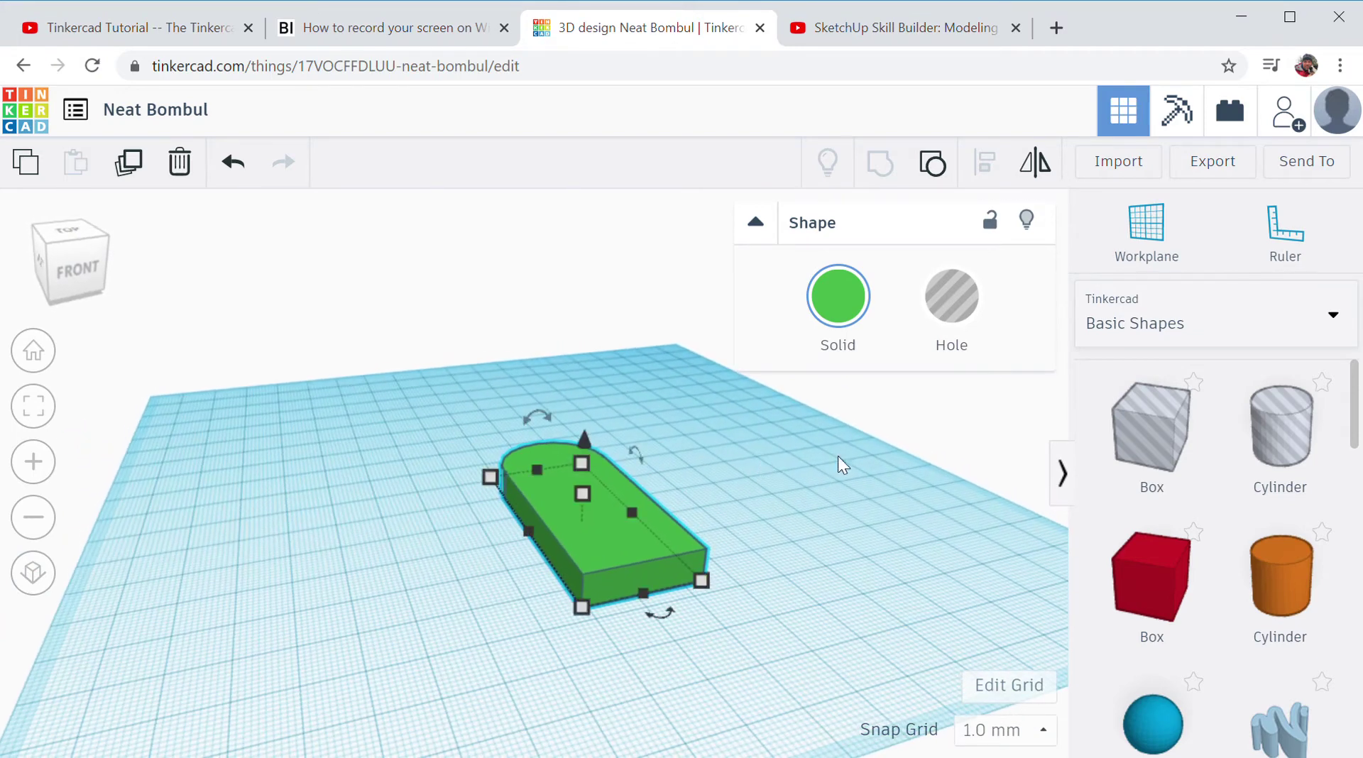
left_click(1159, 596)
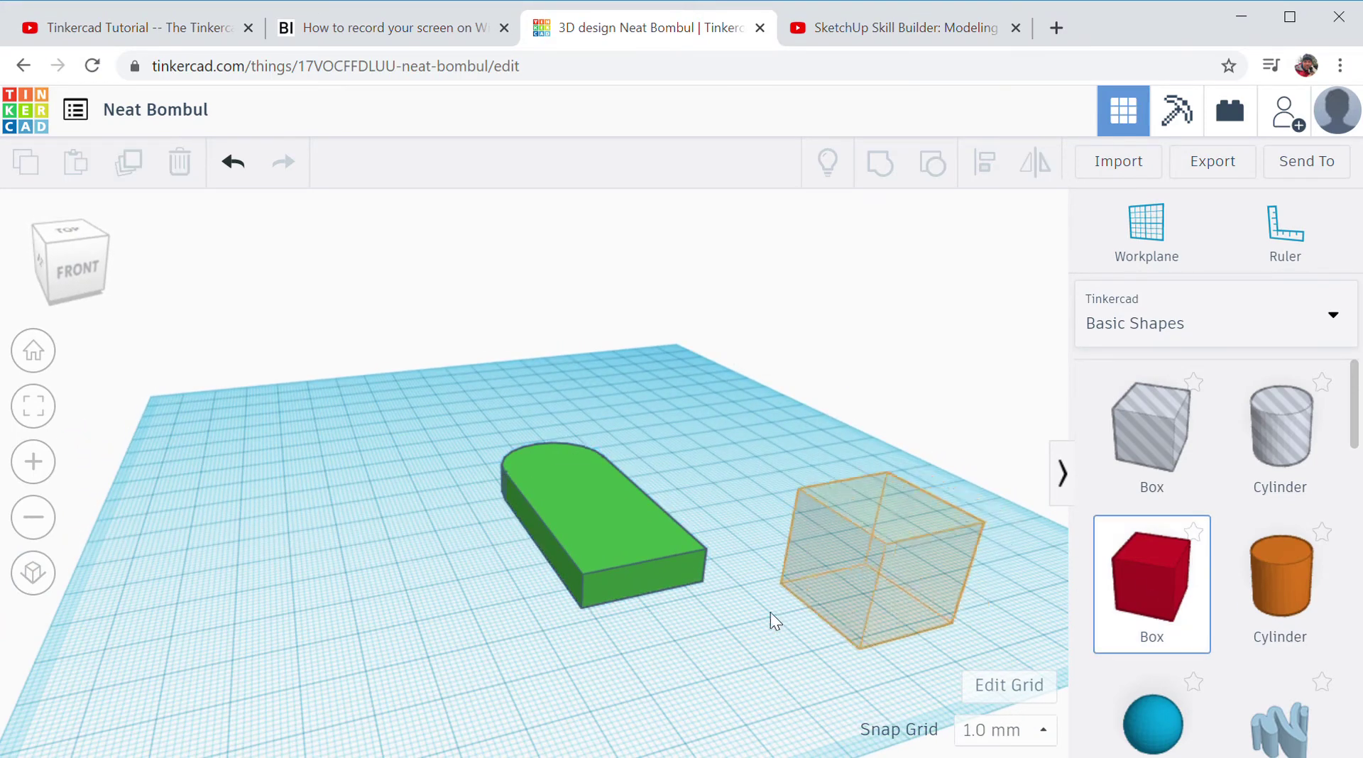
left_click(682, 615)
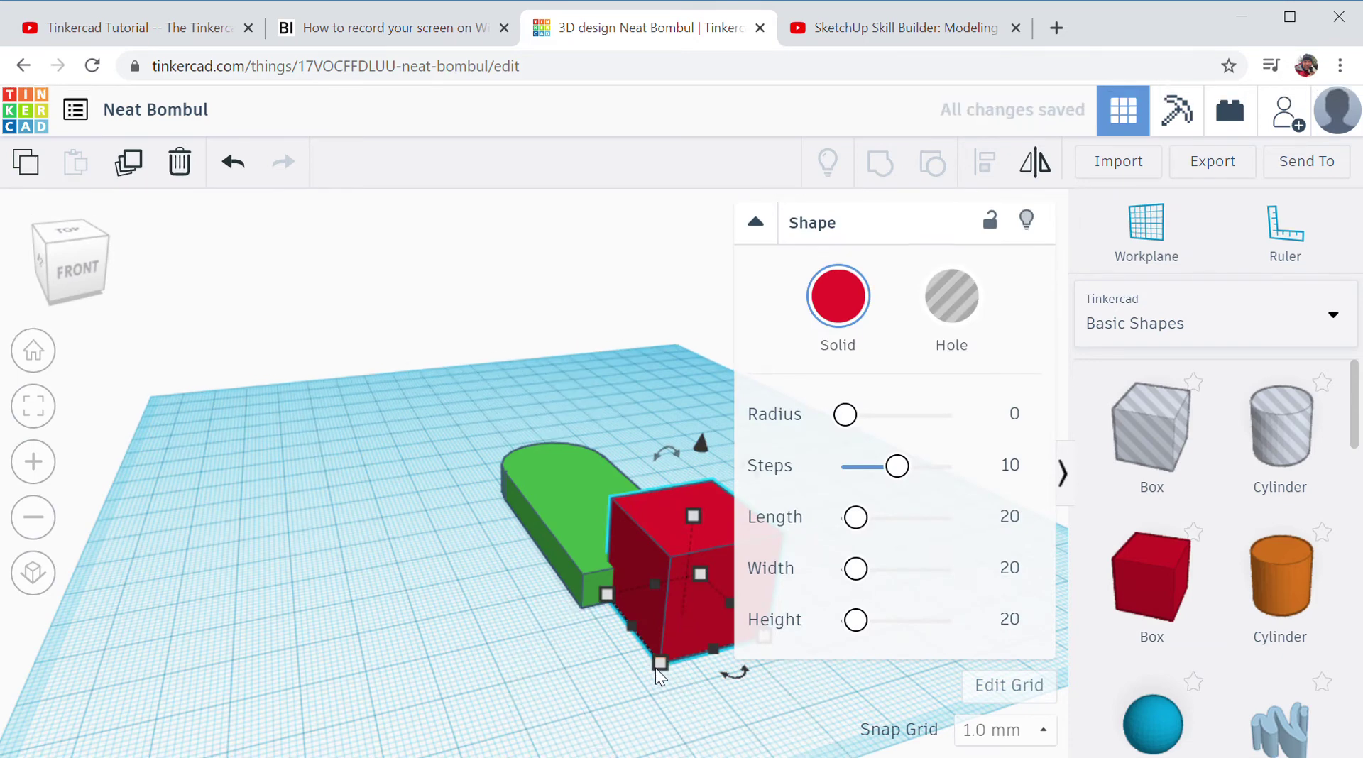
mouse_move(661, 663)
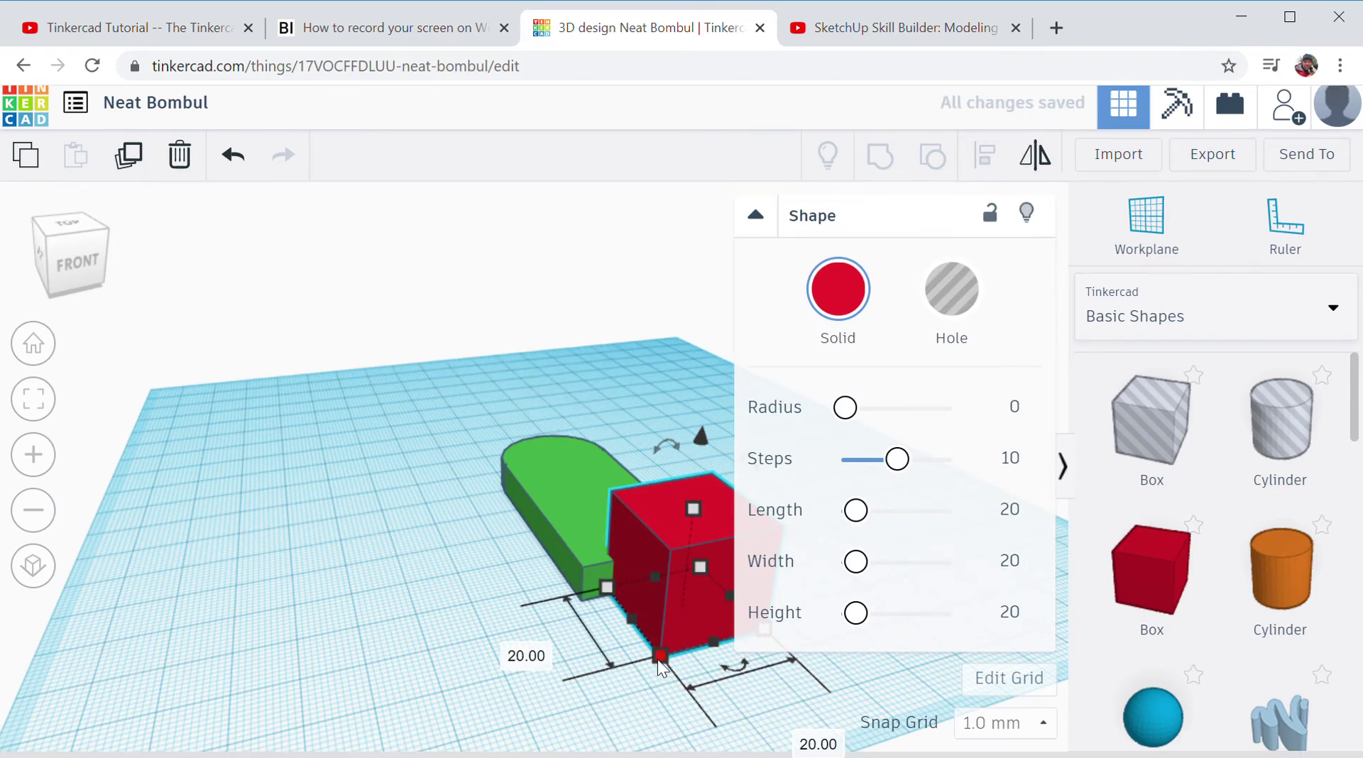
Step: Size the new box to a 5 × 5 mm footprint and 7 mm height
left_click(518, 659)
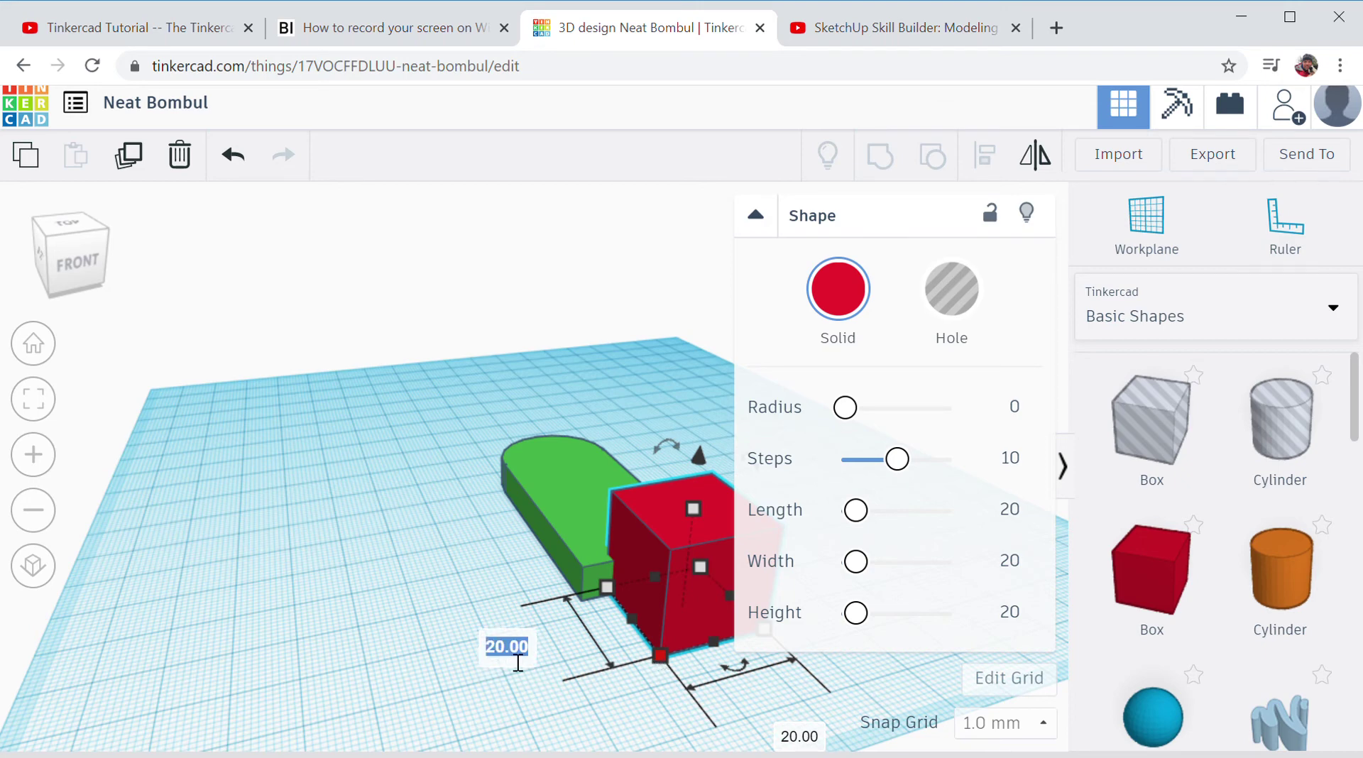
type("5")
left_click(801, 738)
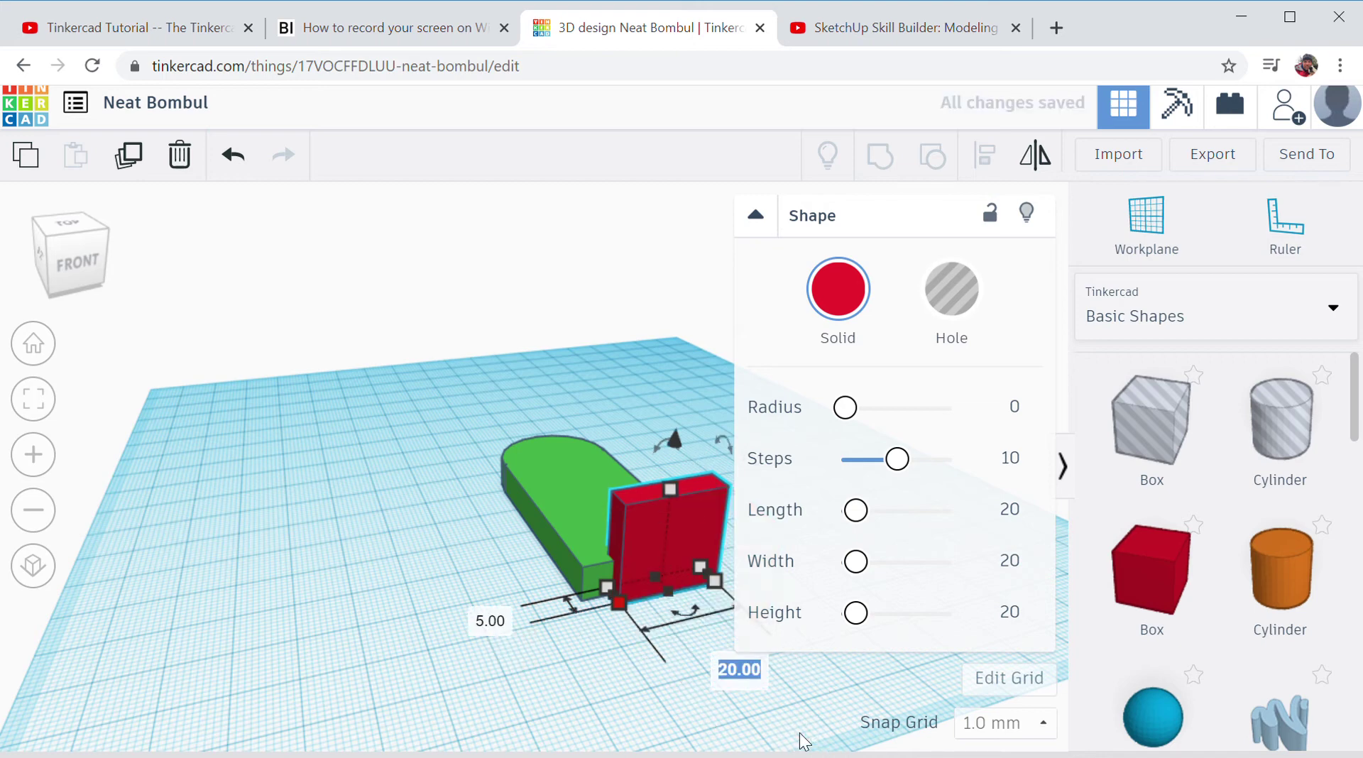
type("5")
key("Return")
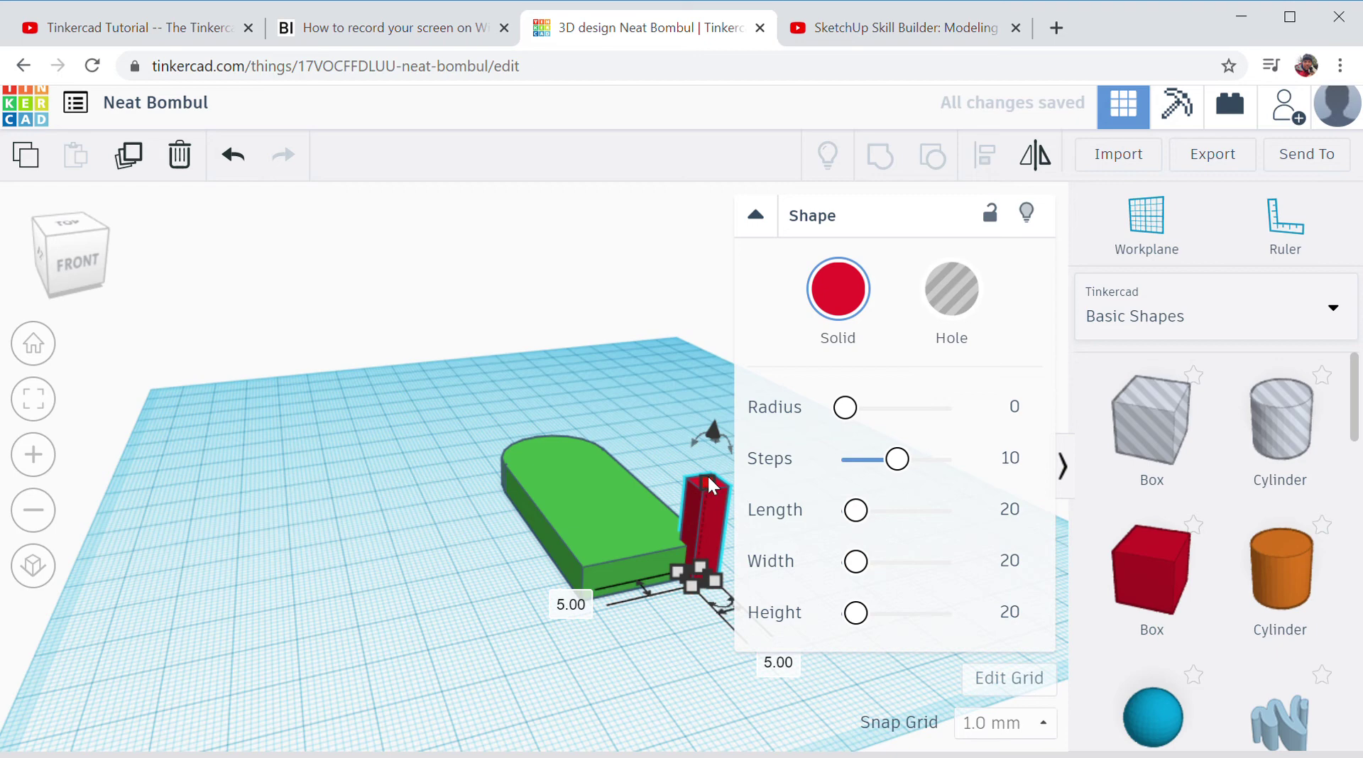
left_click(756, 215)
left_click(830, 531)
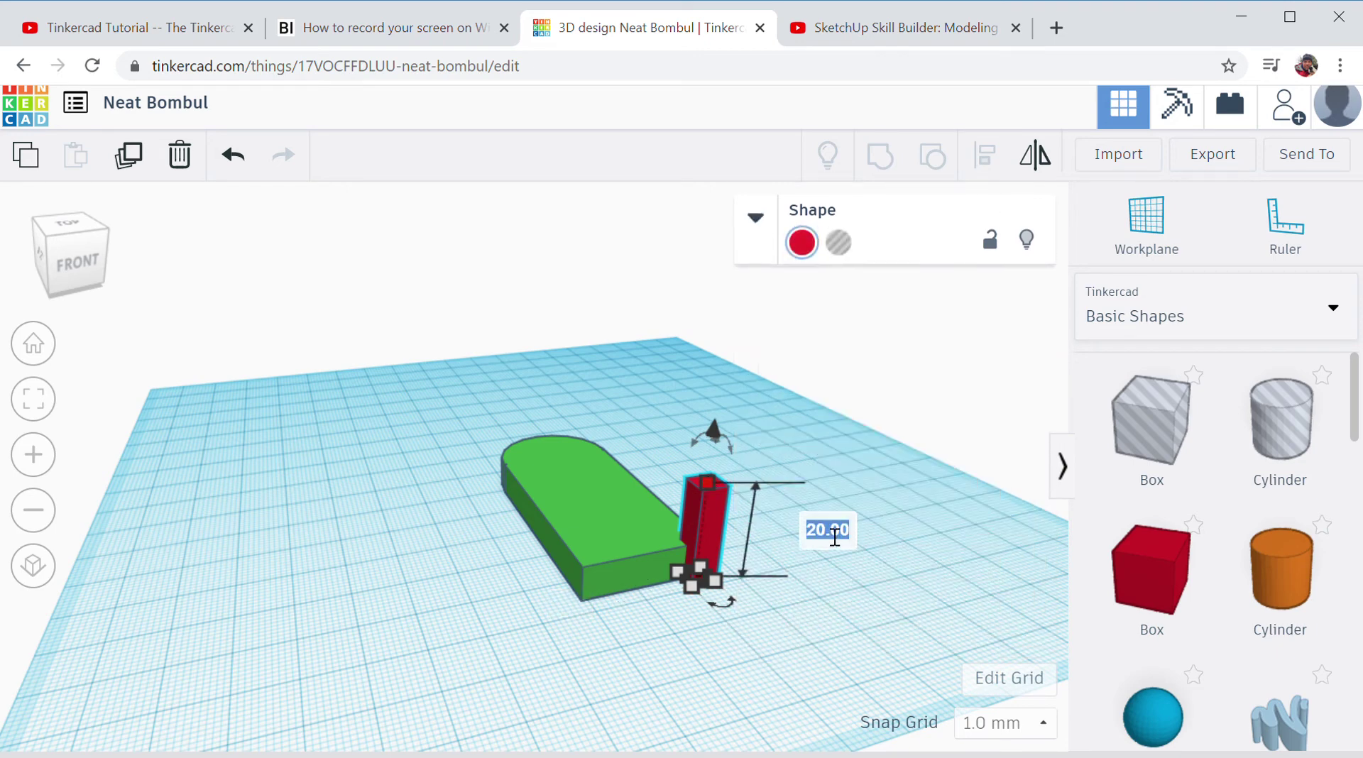
type("7")
key("Return")
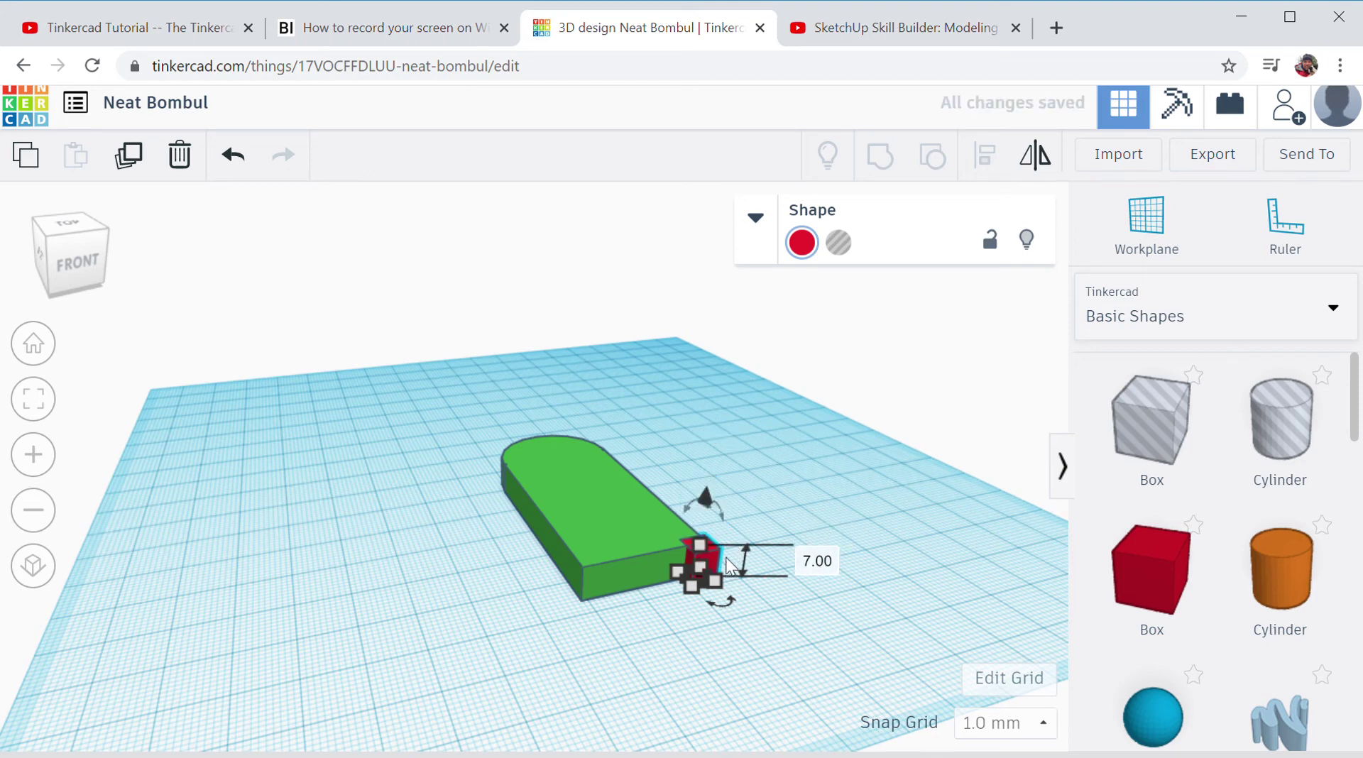
Step: Align the red box to the green bar's front edge, centred across the bar's width
right_click_drag(728, 566, 735, 628)
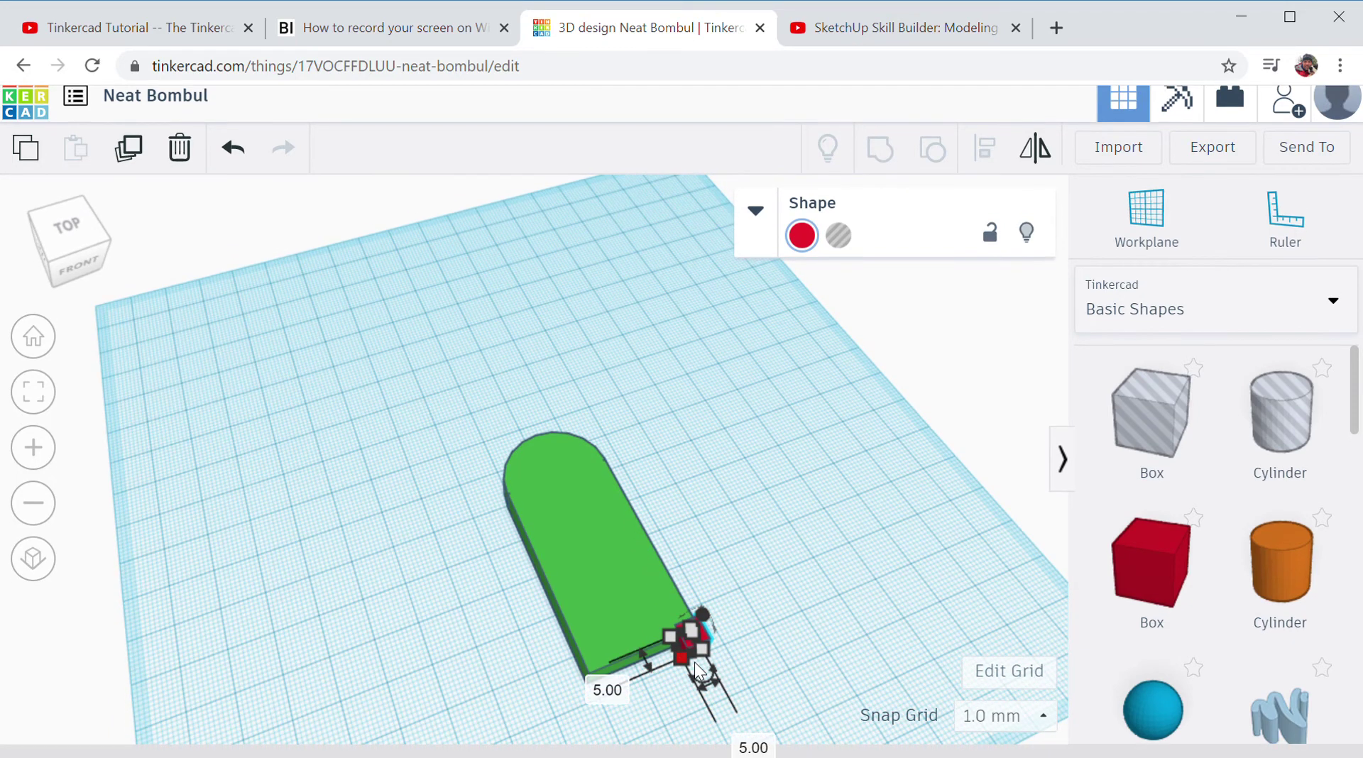
left_click_drag(435, 377, 782, 742)
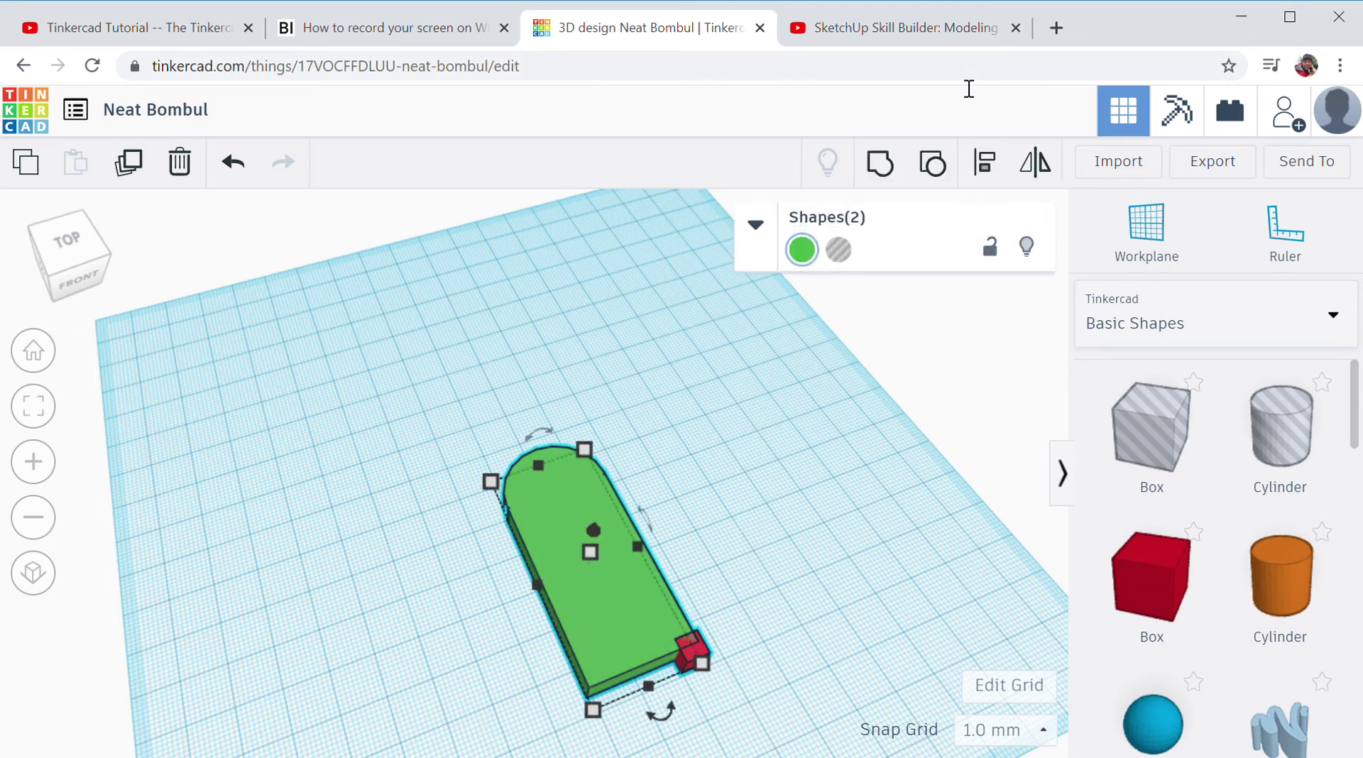
left_click(1000, 165)
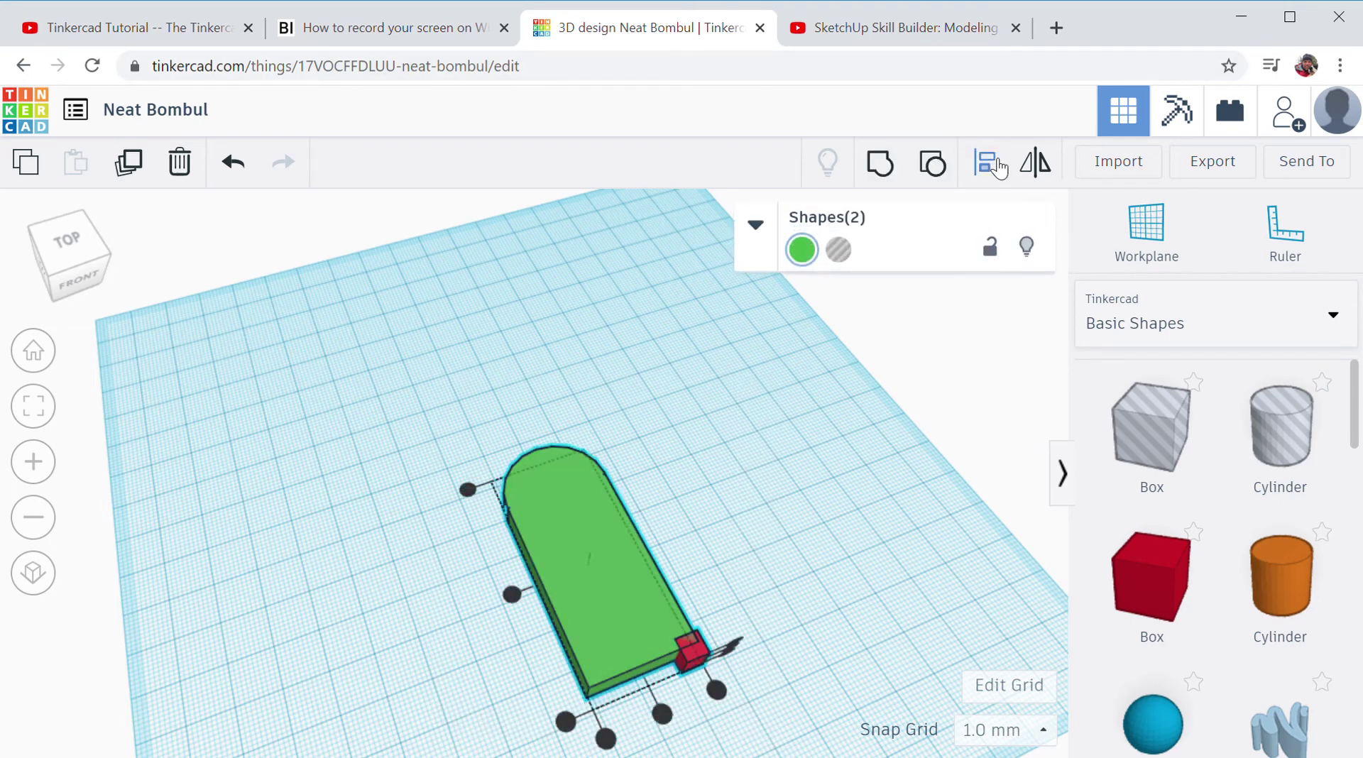
left_click(661, 719)
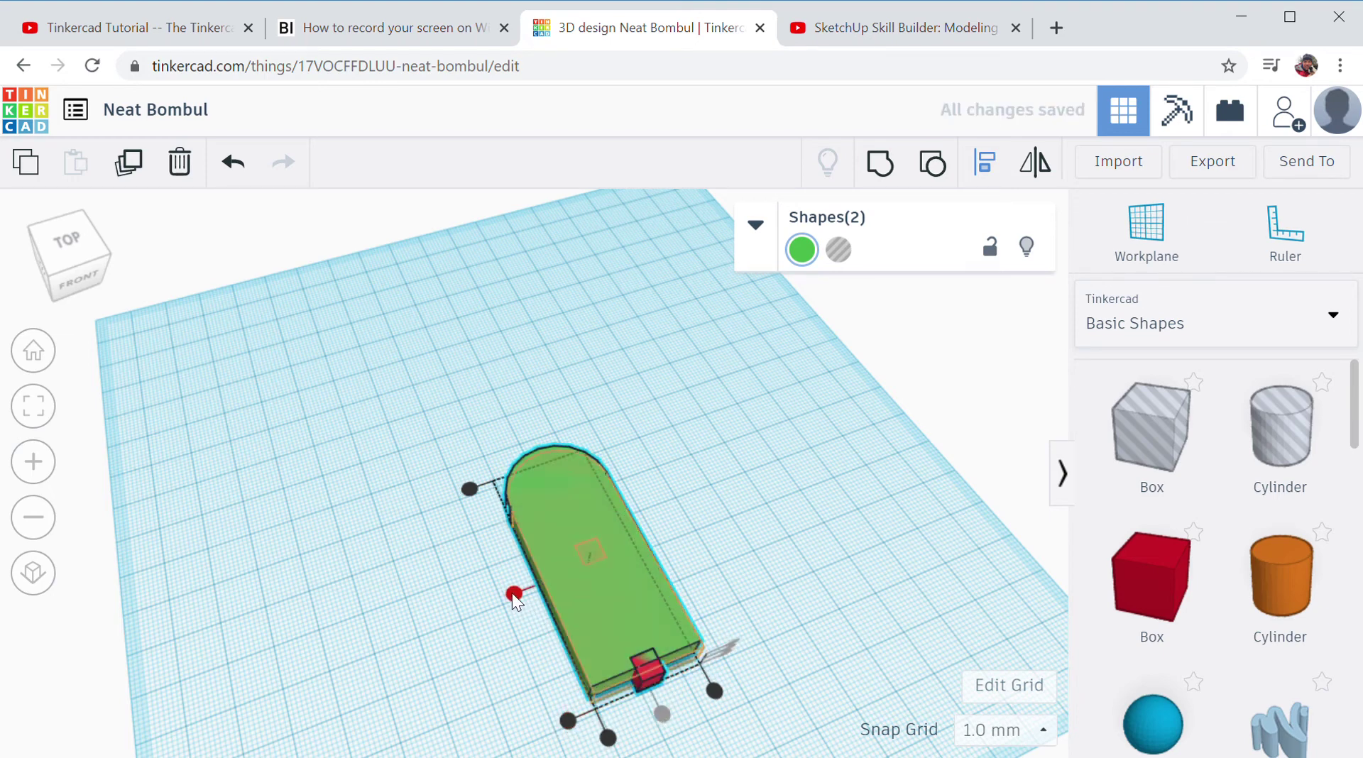
left_click(569, 722)
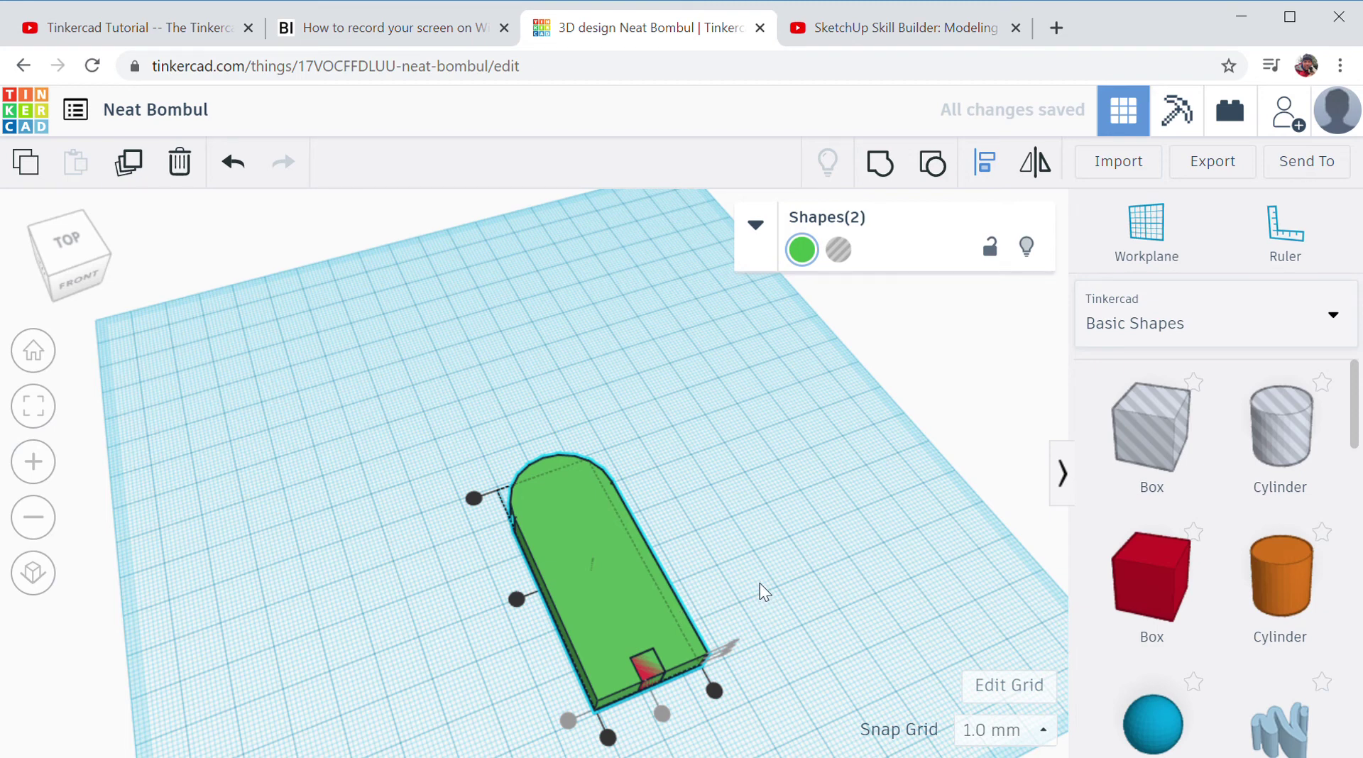
right_click_drag(760, 583, 710, 544)
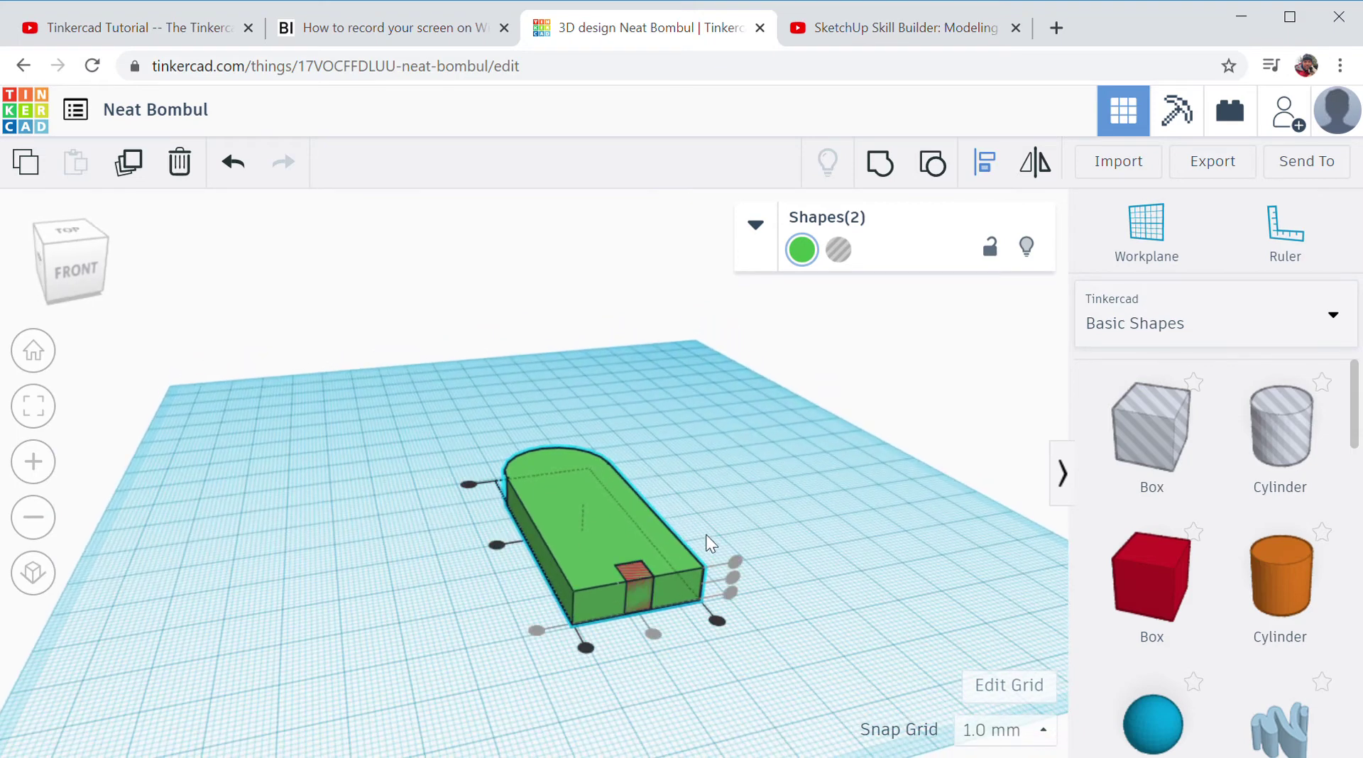
Step: Select the green bar and nudge it up one step
scroll(631, 582, "up", 5)
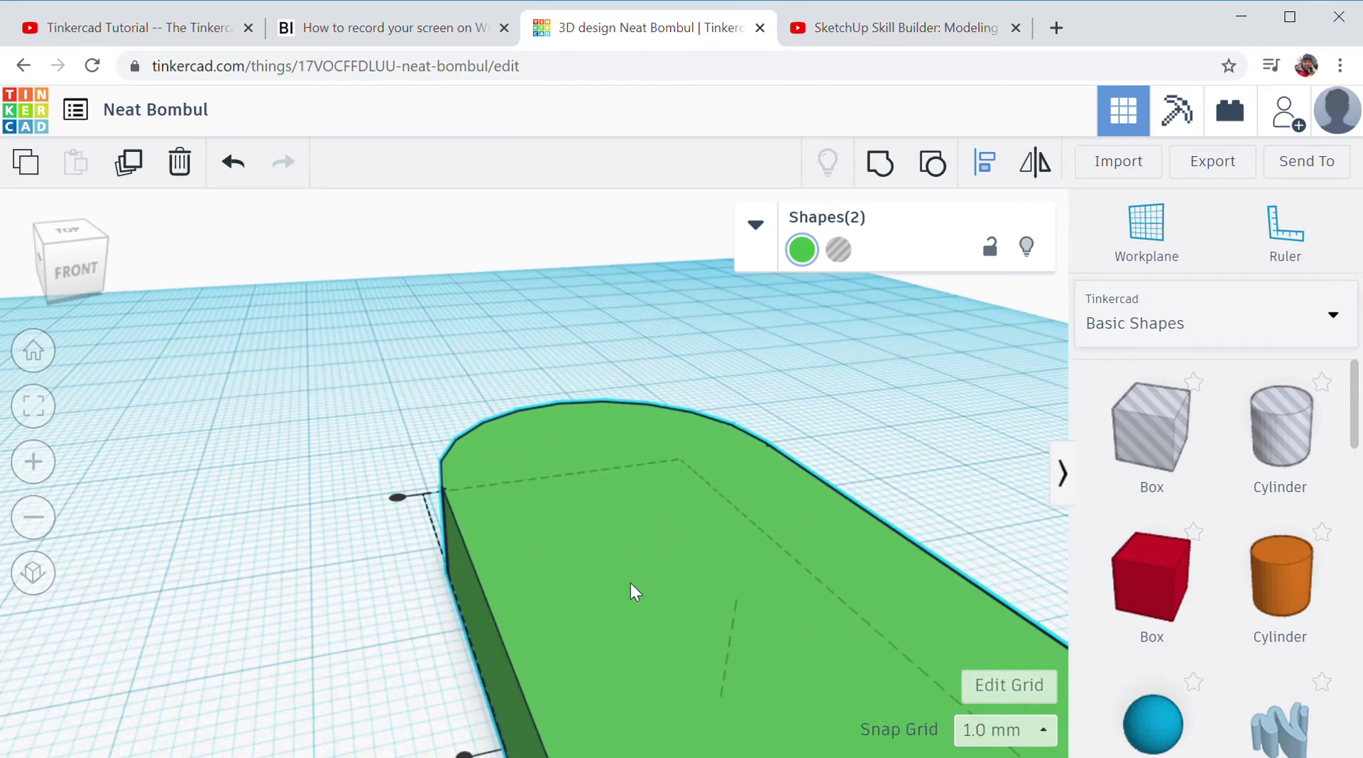
scroll(631, 582, "down", 5)
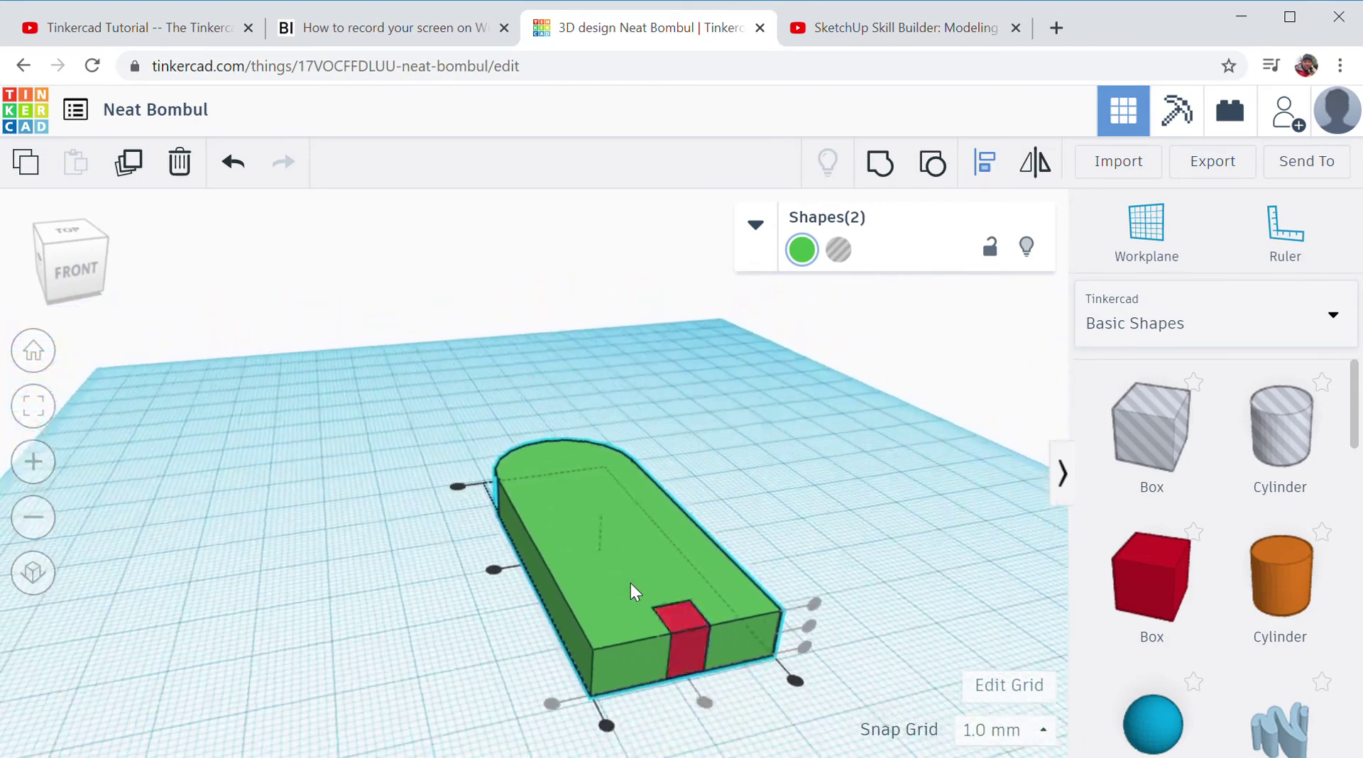
scroll(631, 582, "down", 1)
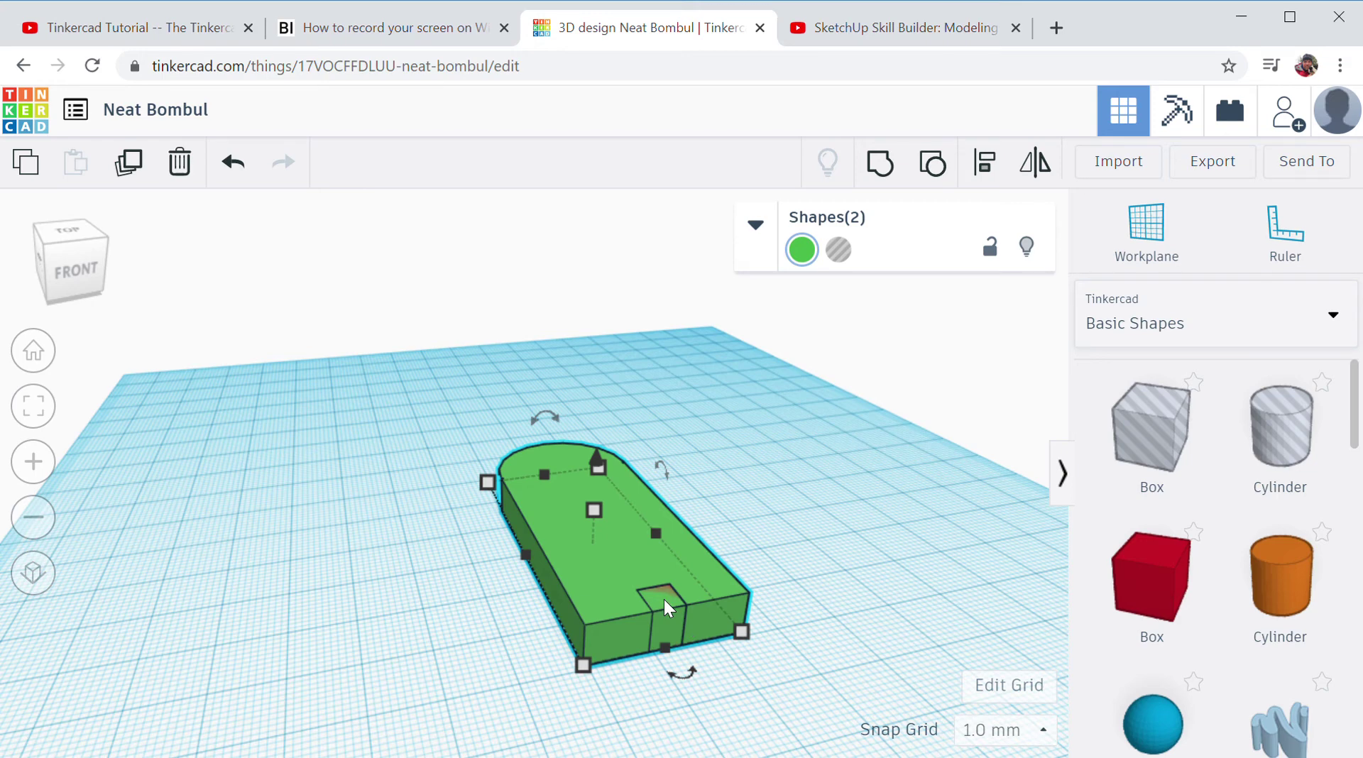
left_click(794, 591)
left_click(704, 580)
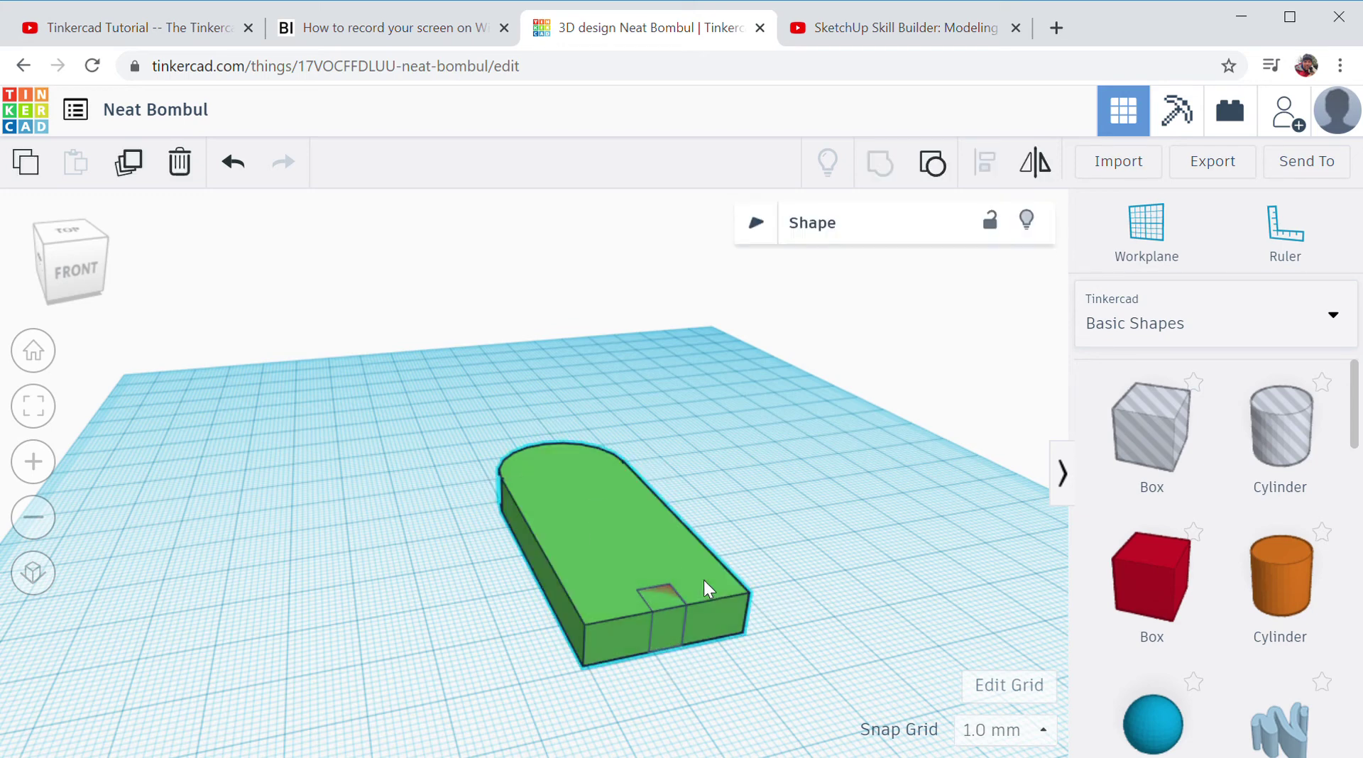
key("Up")
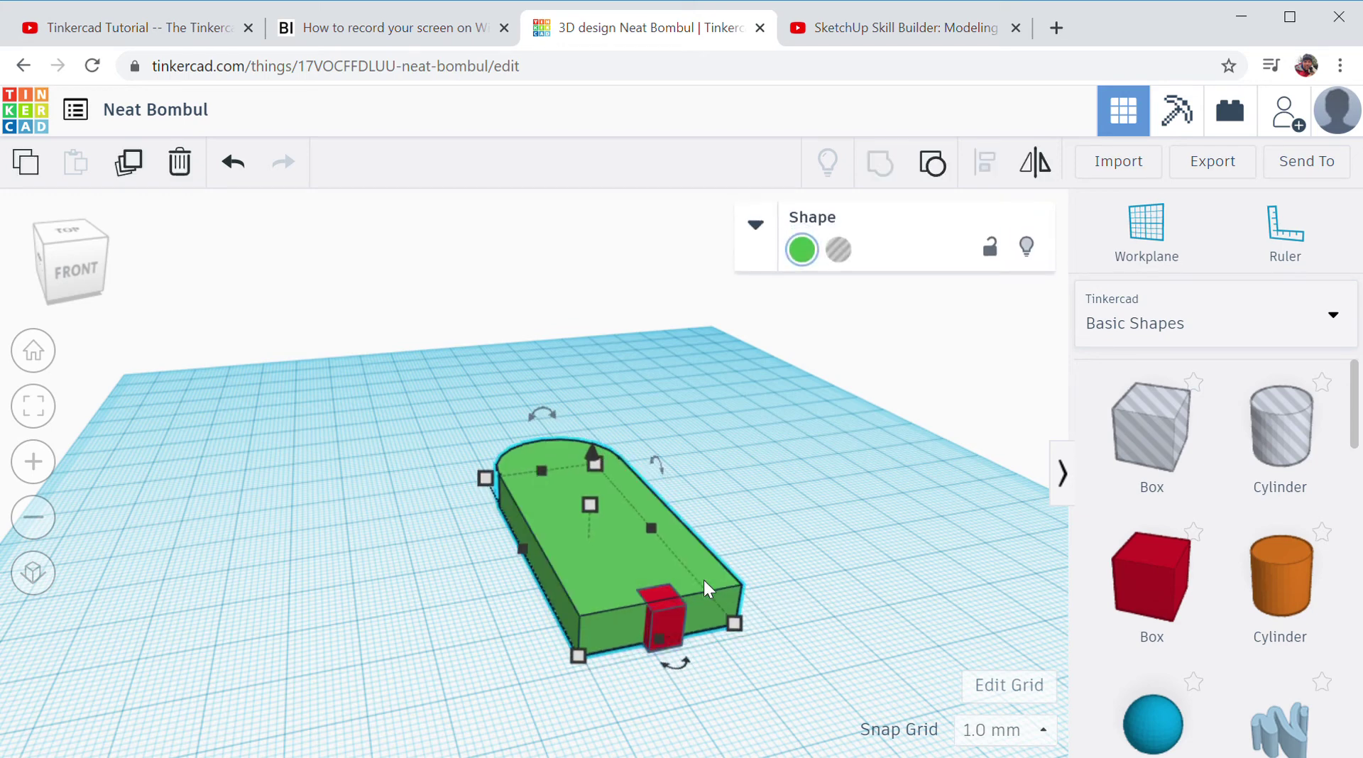
Step: Rotate the red box by 45°
left_click(673, 624)
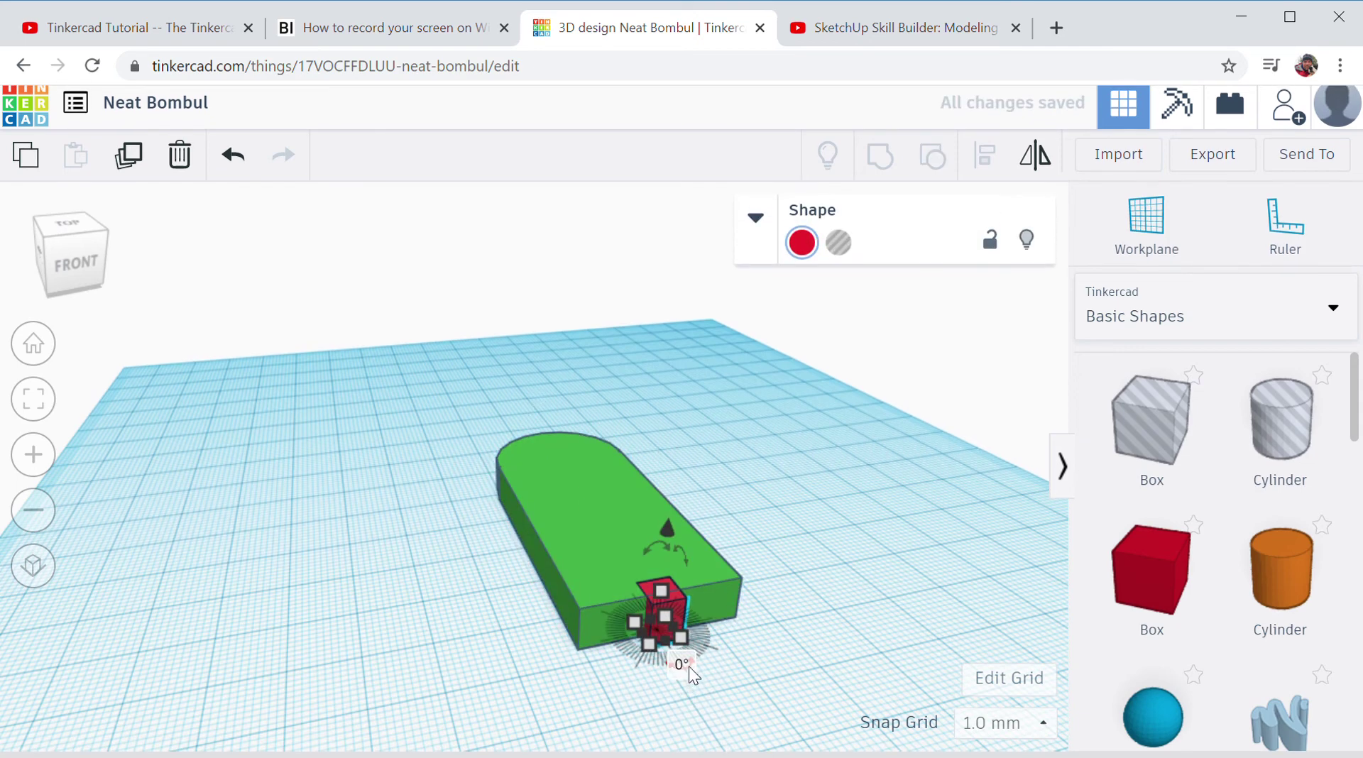
left_click(684, 663)
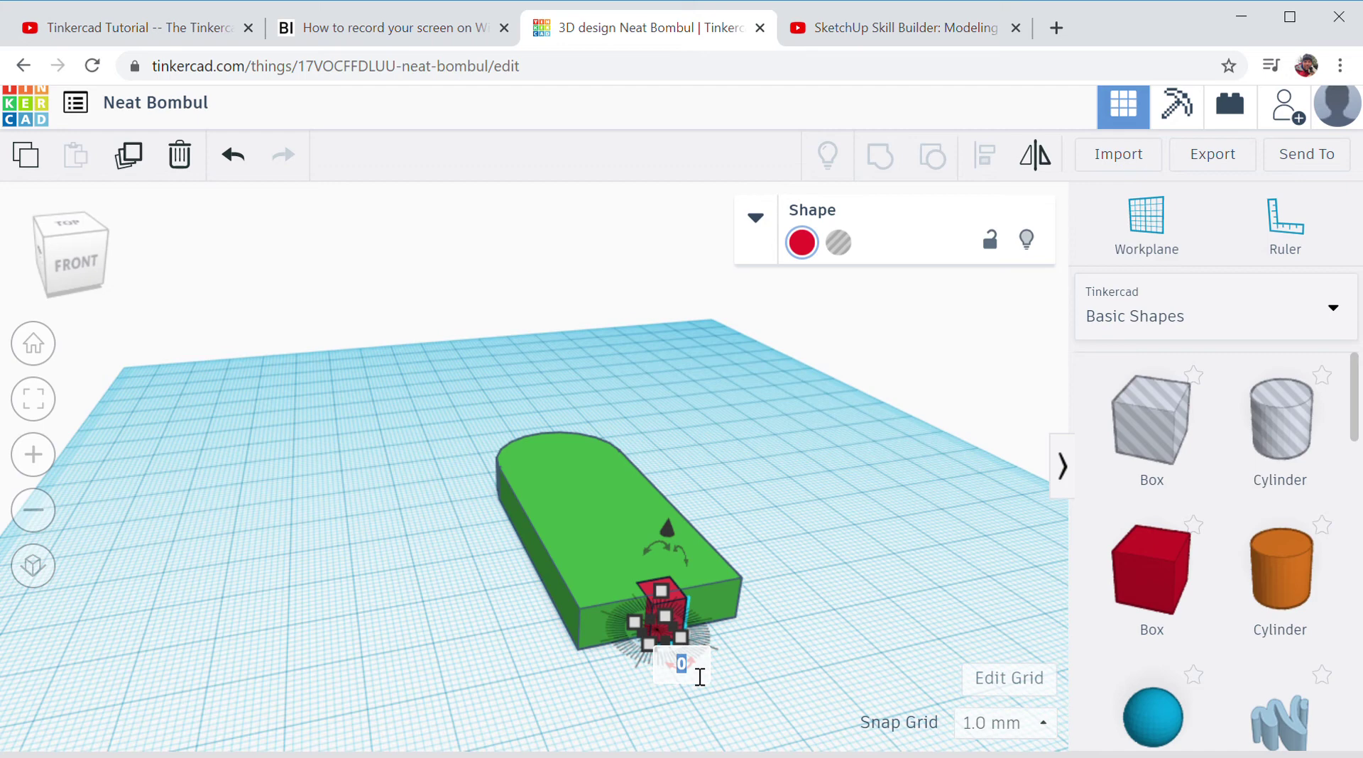
type("45")
key("Return")
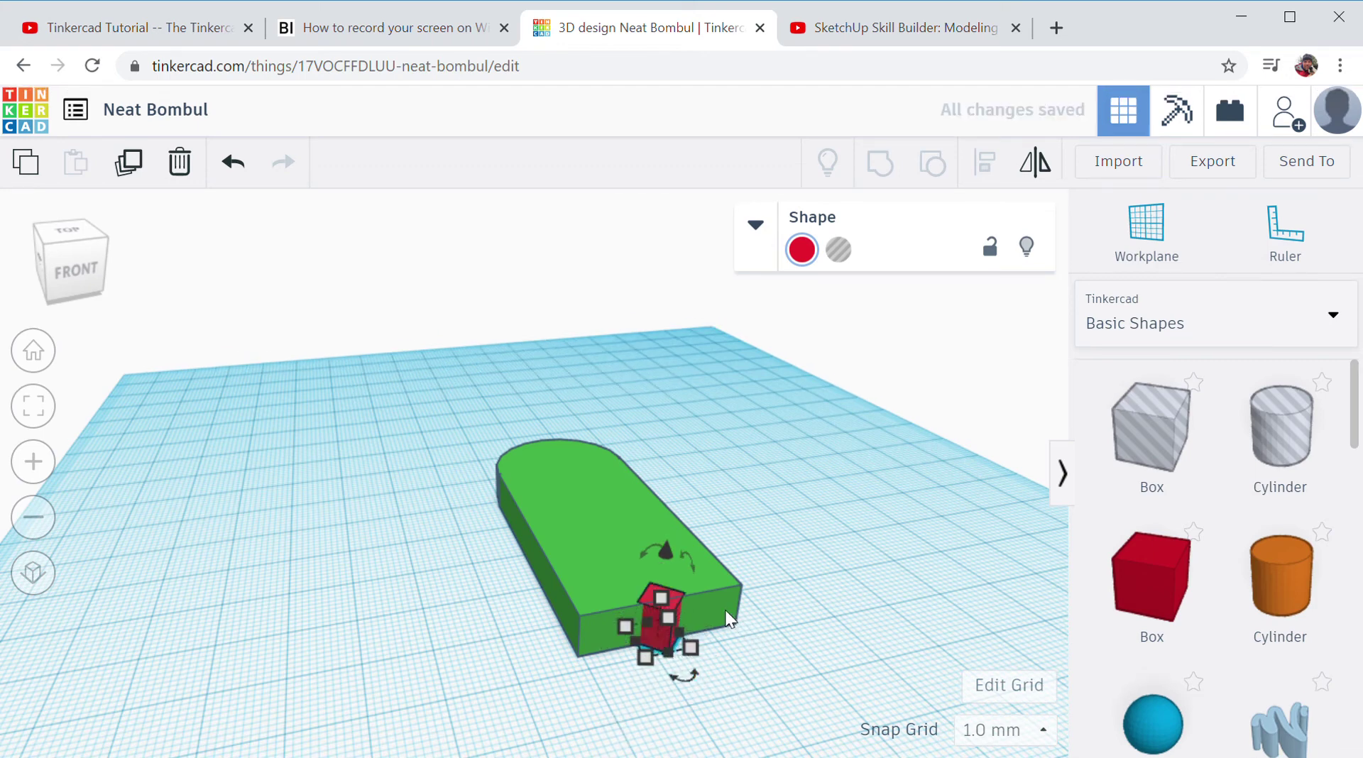
Step: Shift the green bar frontward so the diagonal box straddles its front edge
left_click(725, 611)
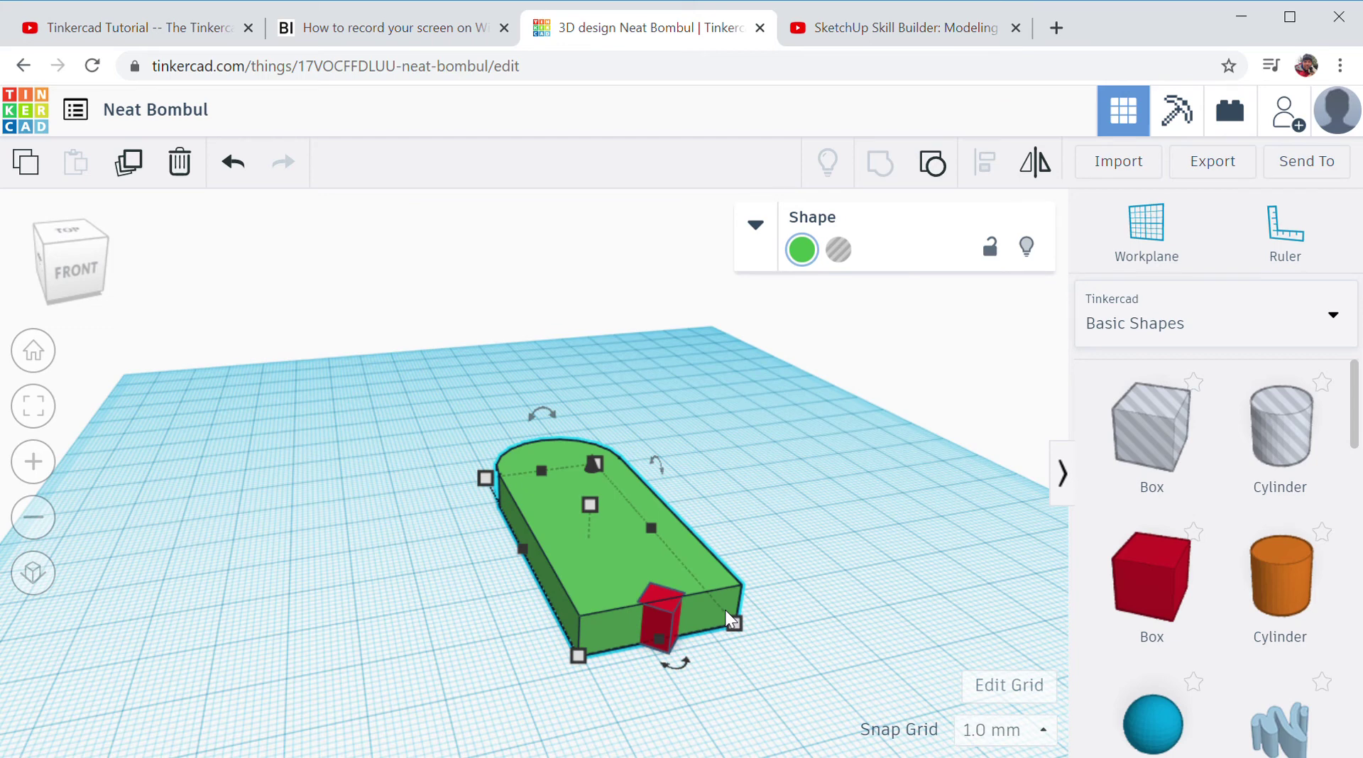
key("Down")
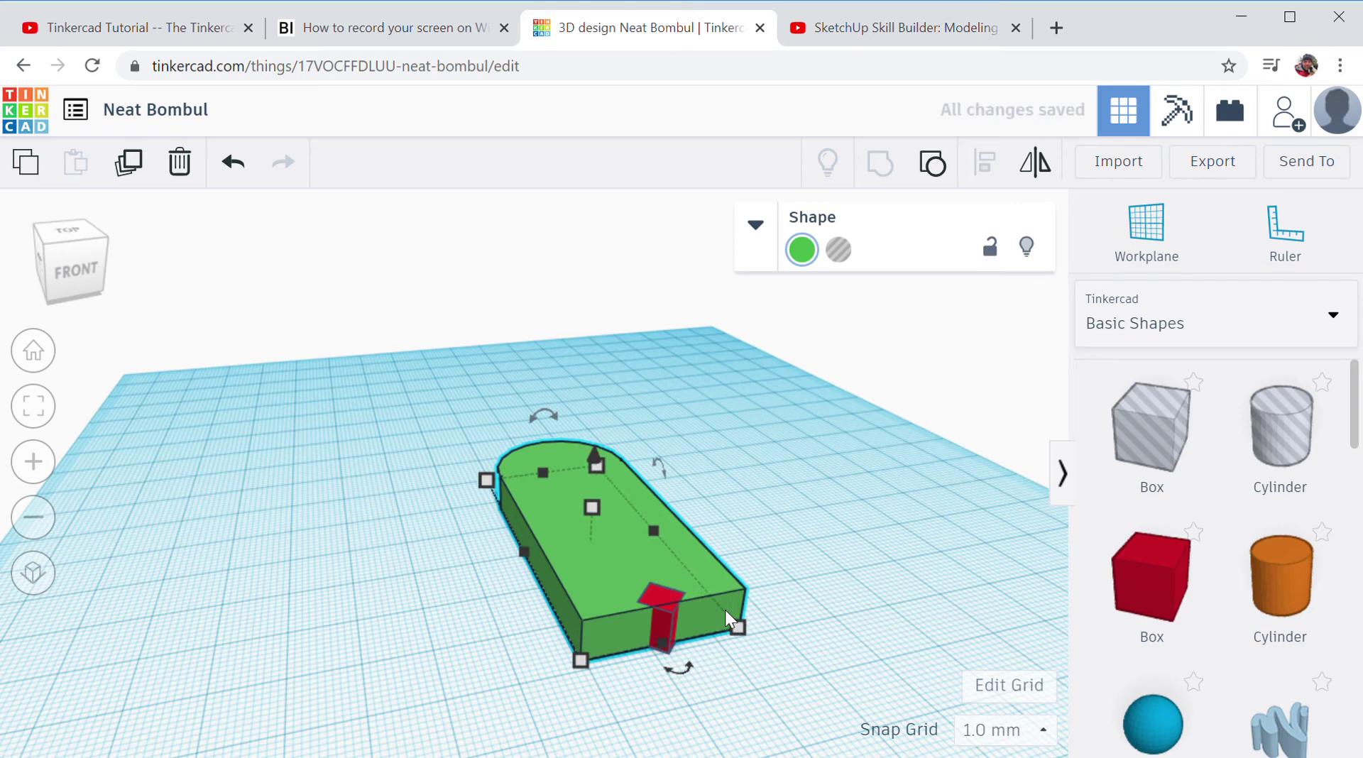
key("Down")
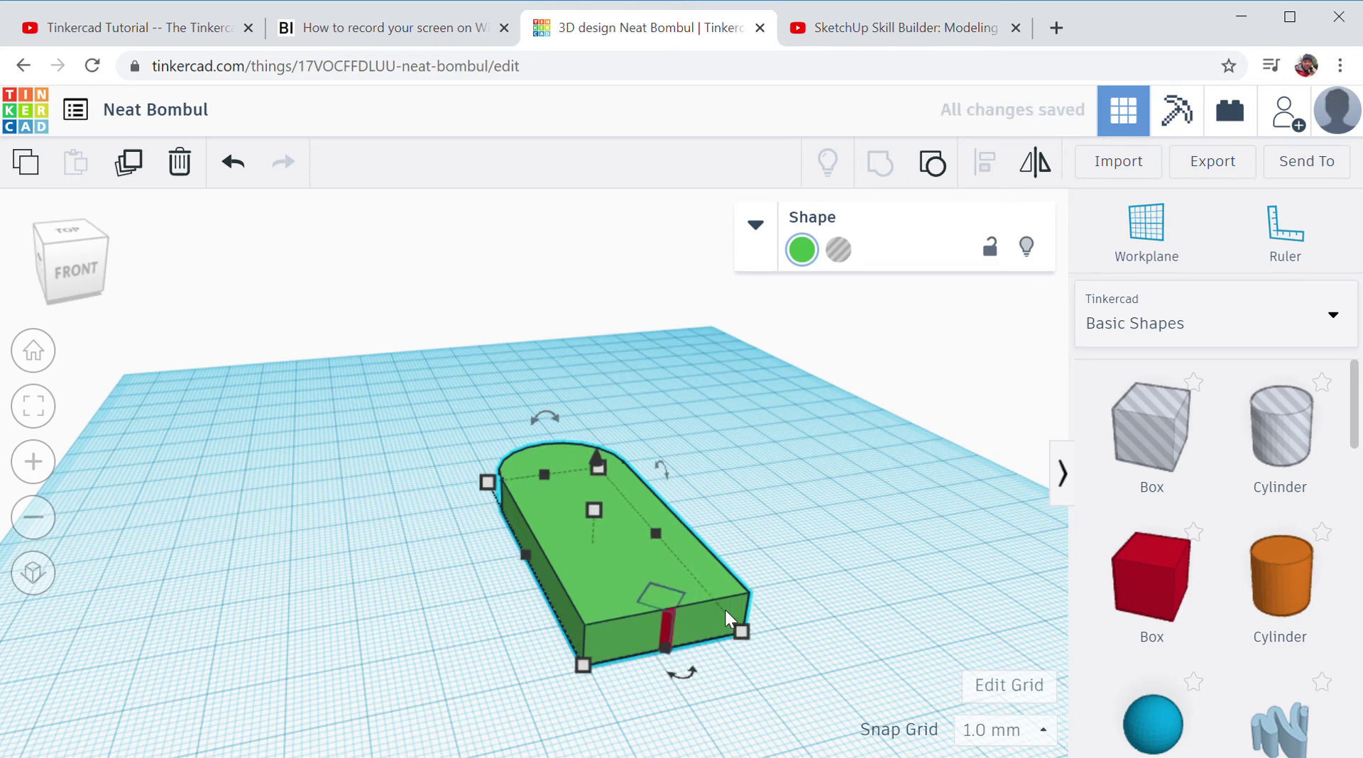
key("Up")
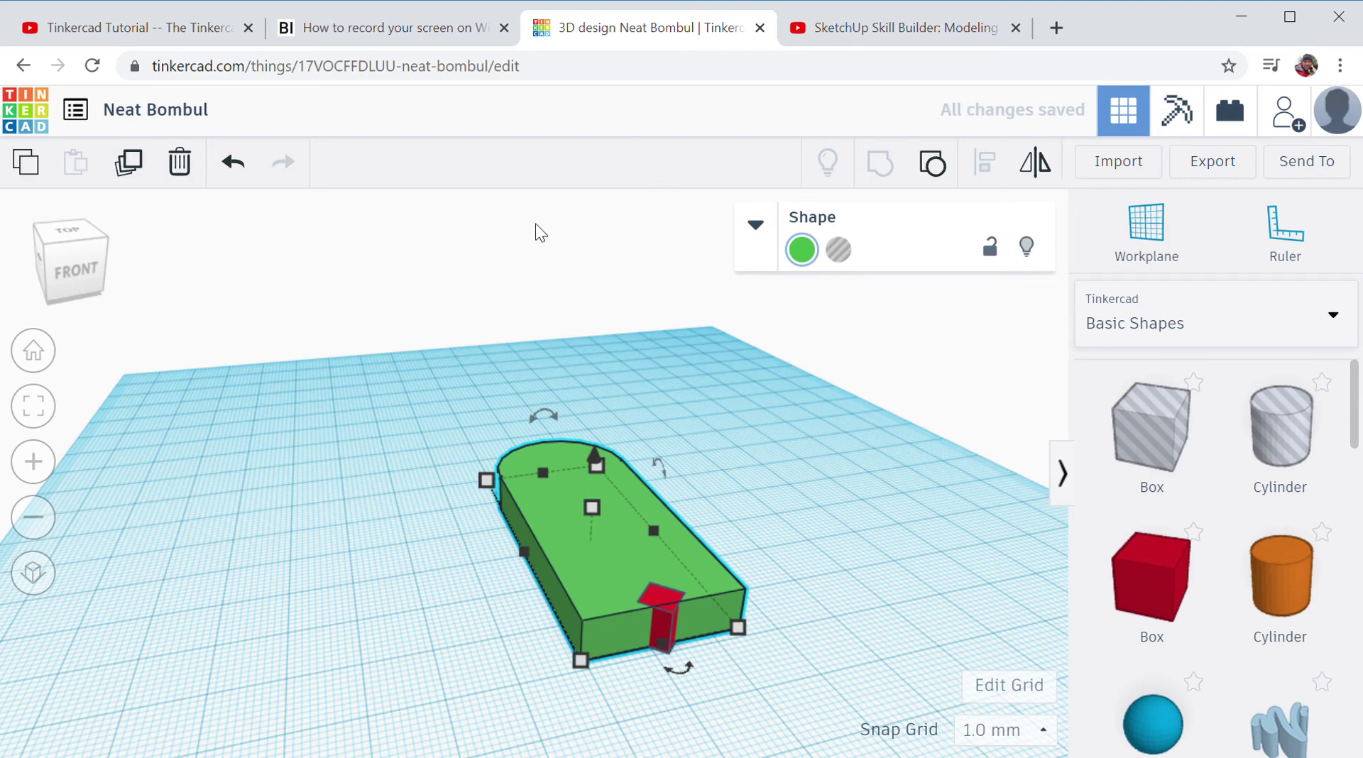
left_click(112, 37)
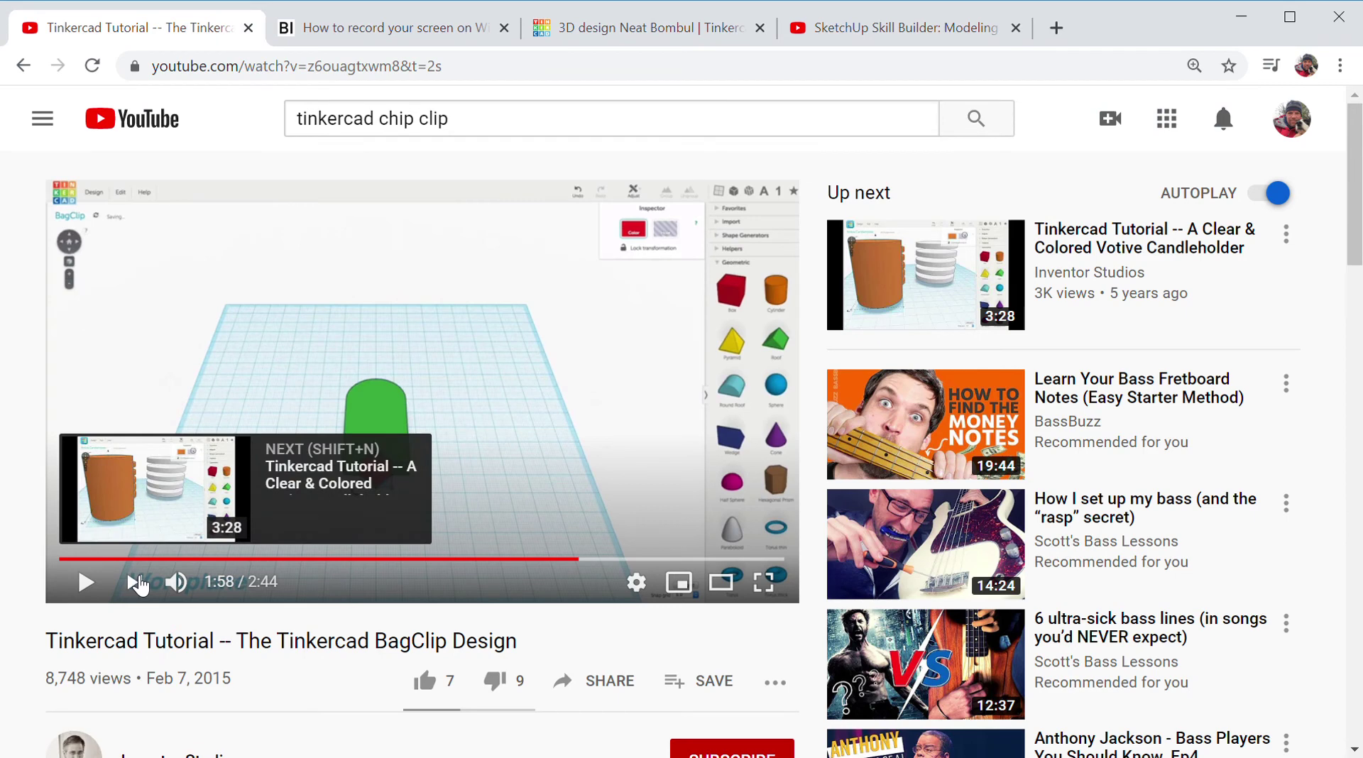
left_click(86, 582)
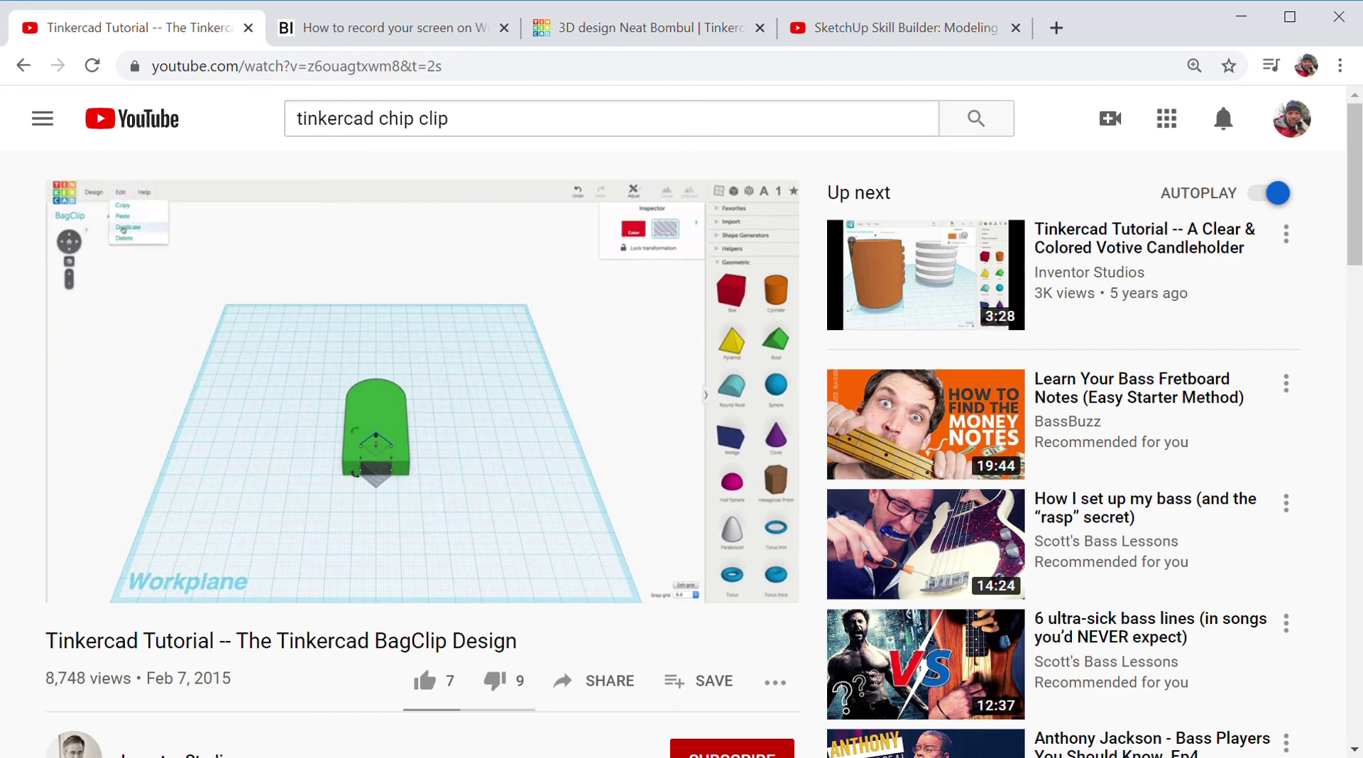
left_click(85, 580)
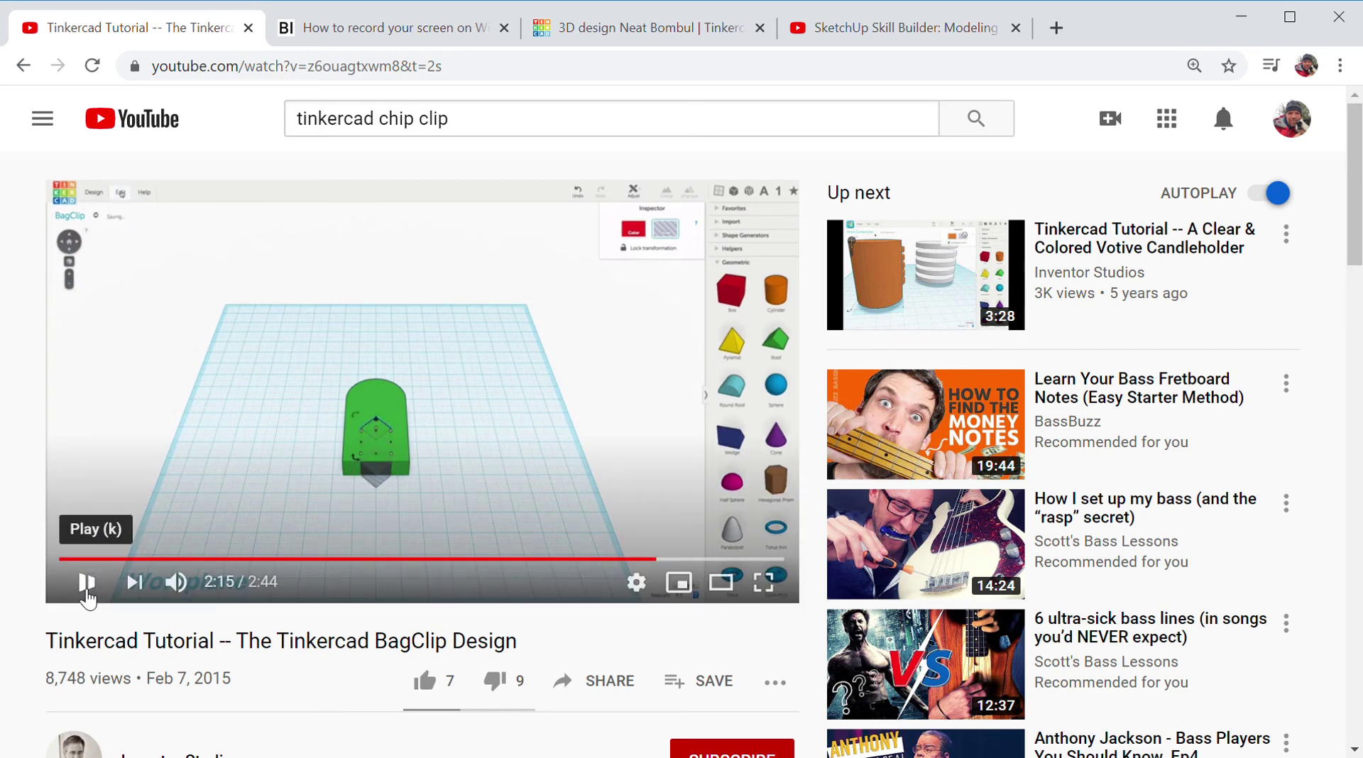
left_click(919, 32)
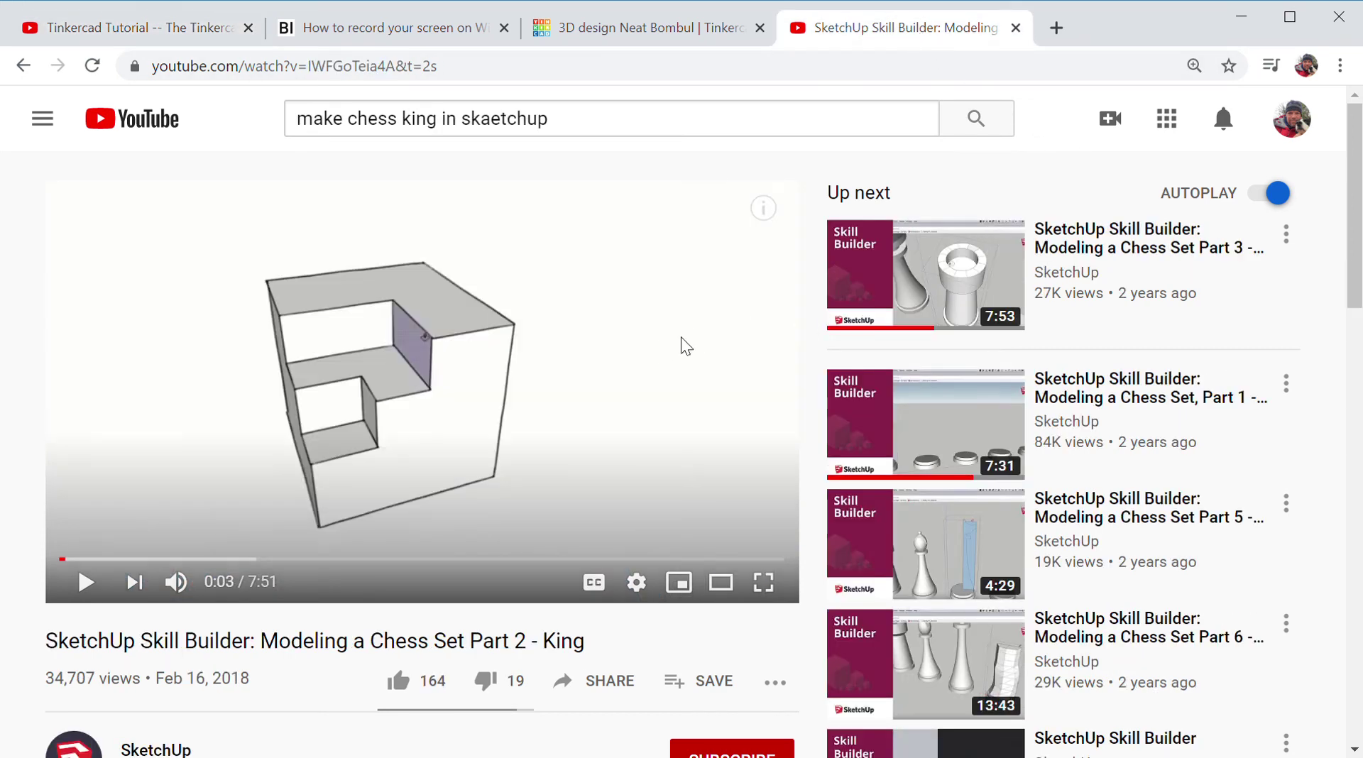
left_click(654, 32)
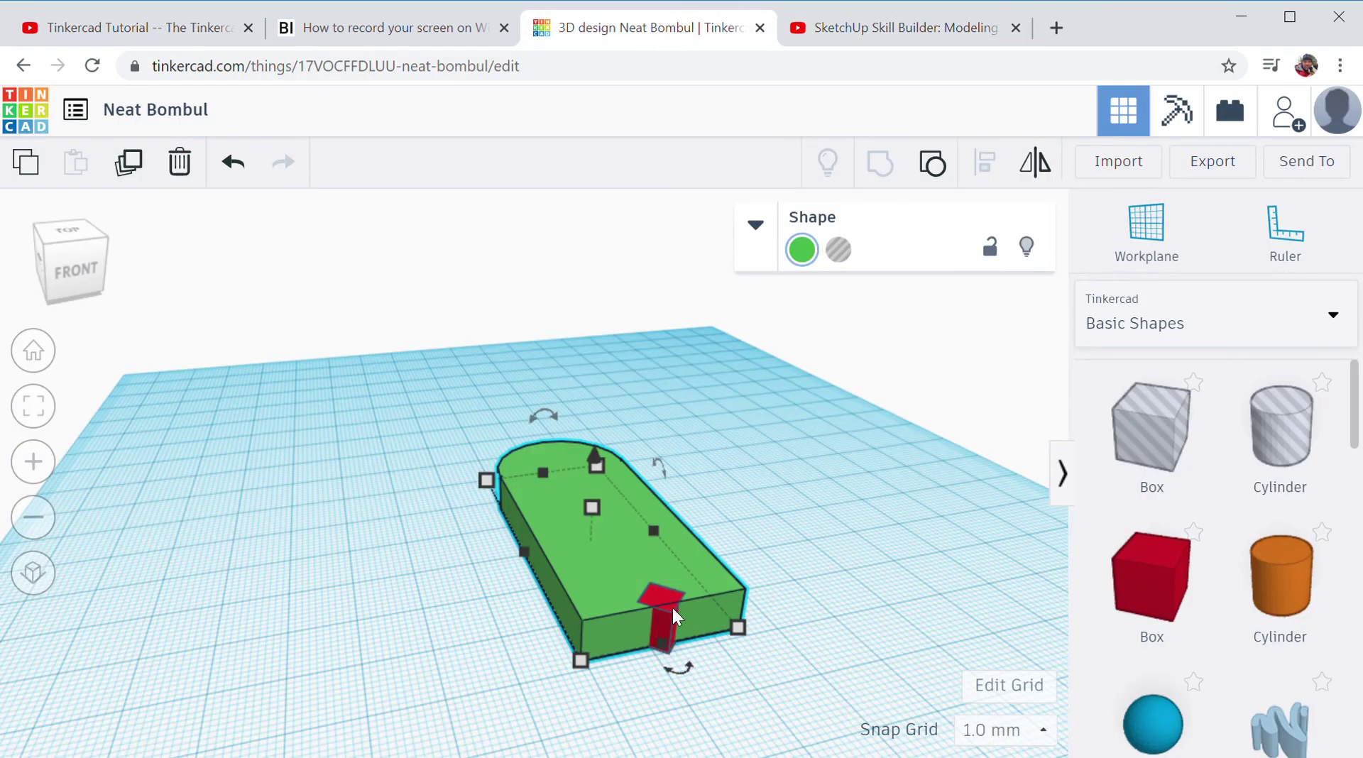
Step: Turn the small red box into a hole and make a first copy offset up-left
left_click(662, 624)
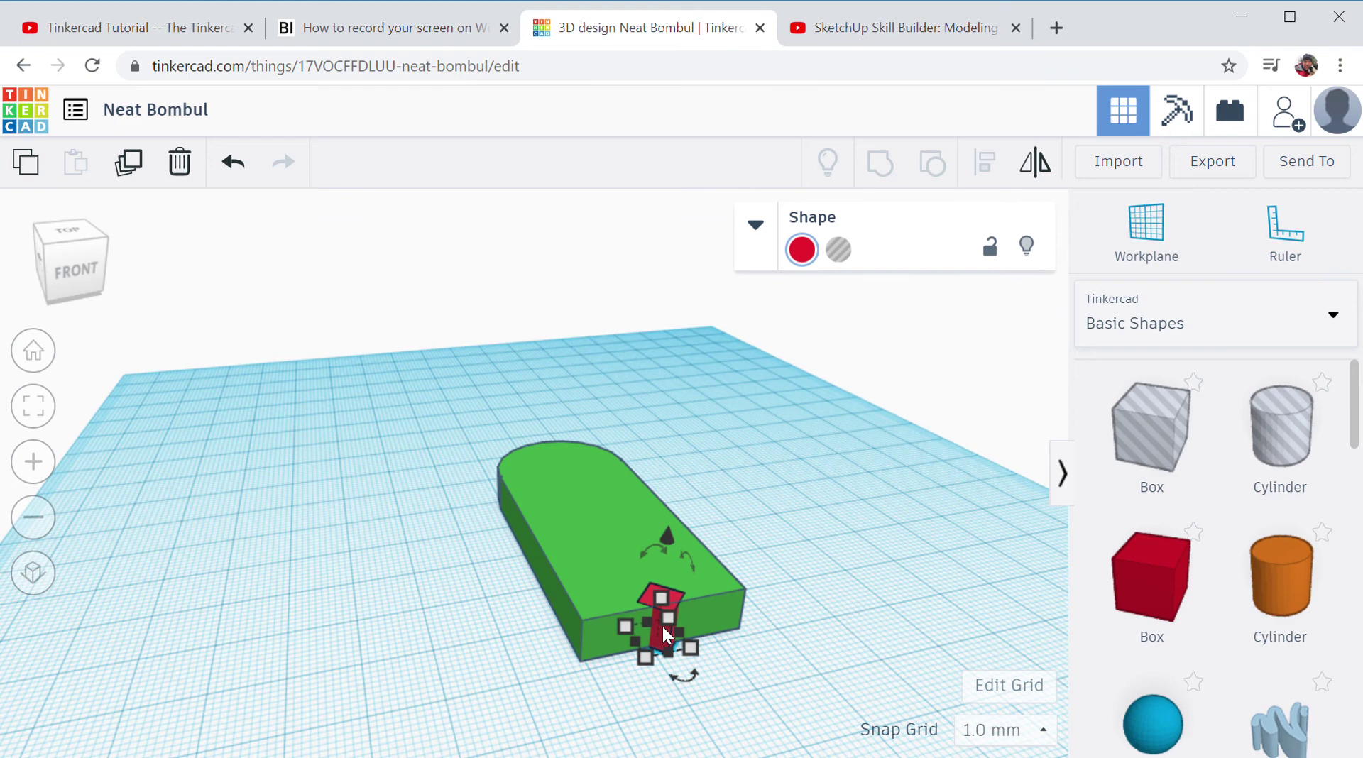
left_click(849, 260)
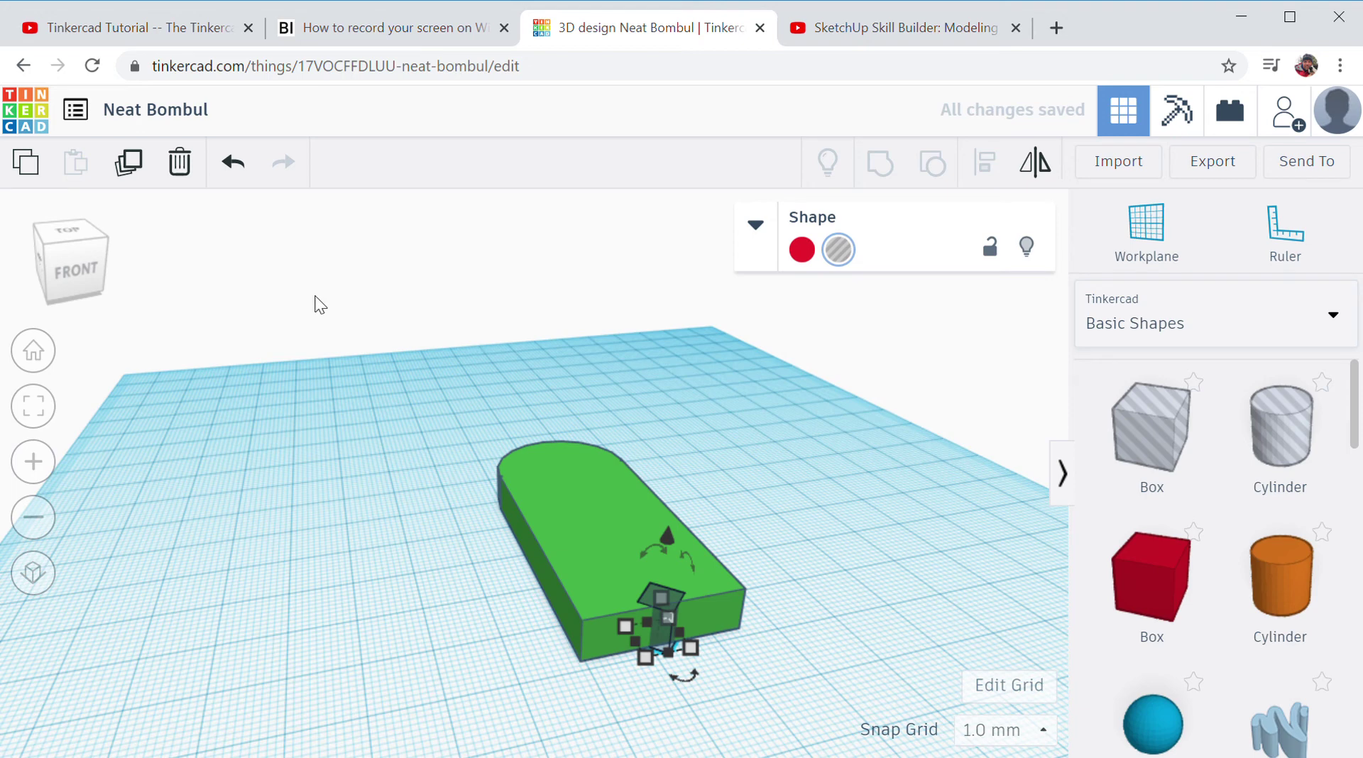
left_click(139, 167)
key("Up")
key("Up")
key("Up")
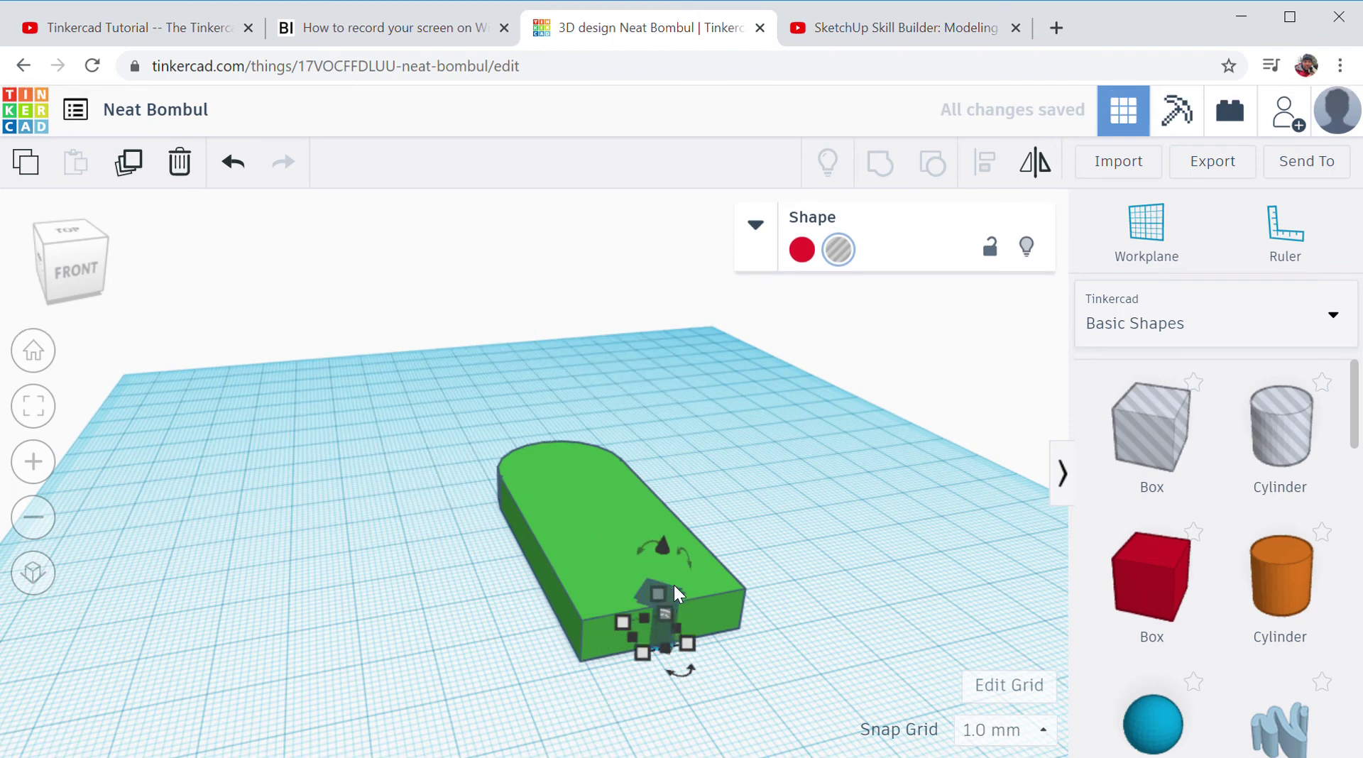
key("Up")
key("Up")
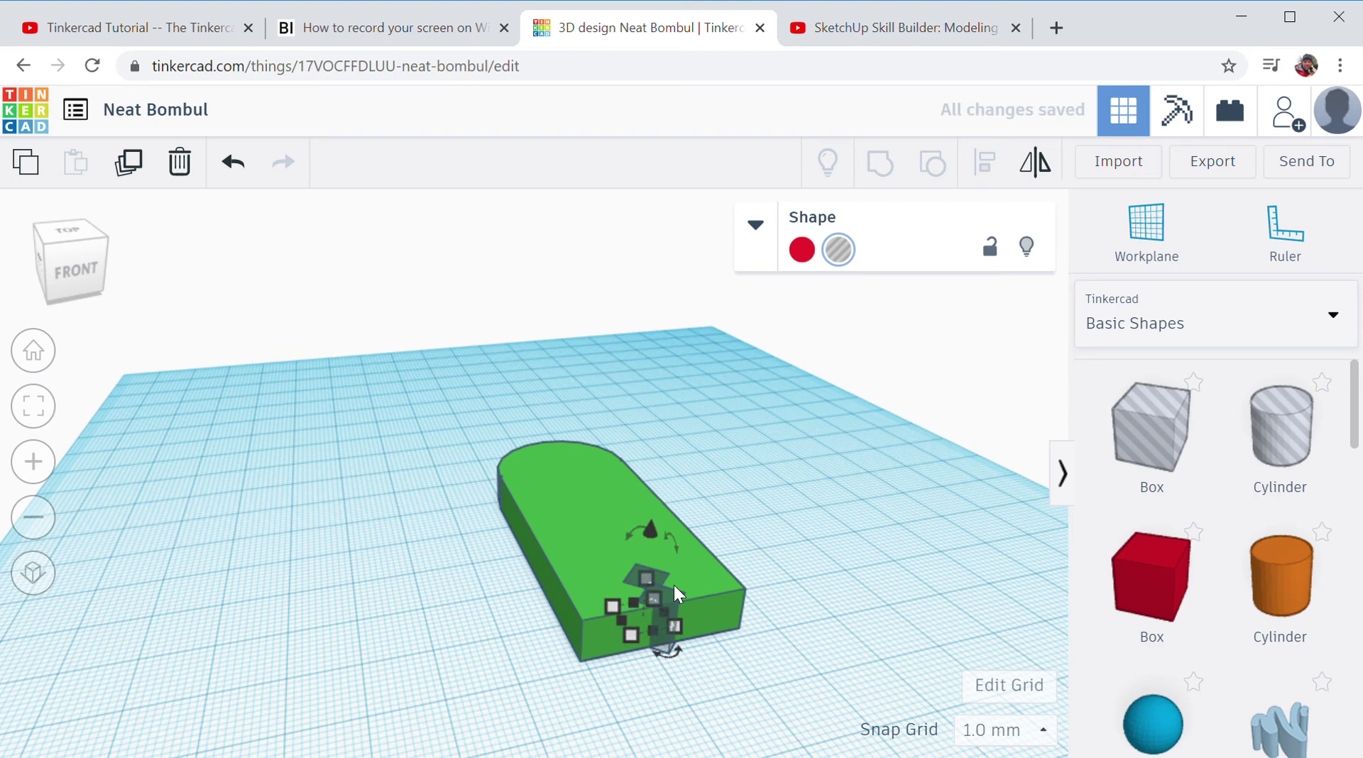
Step: Add five more offset hole-box copies to extend the diagonal zigzag chain
left_click(129, 162)
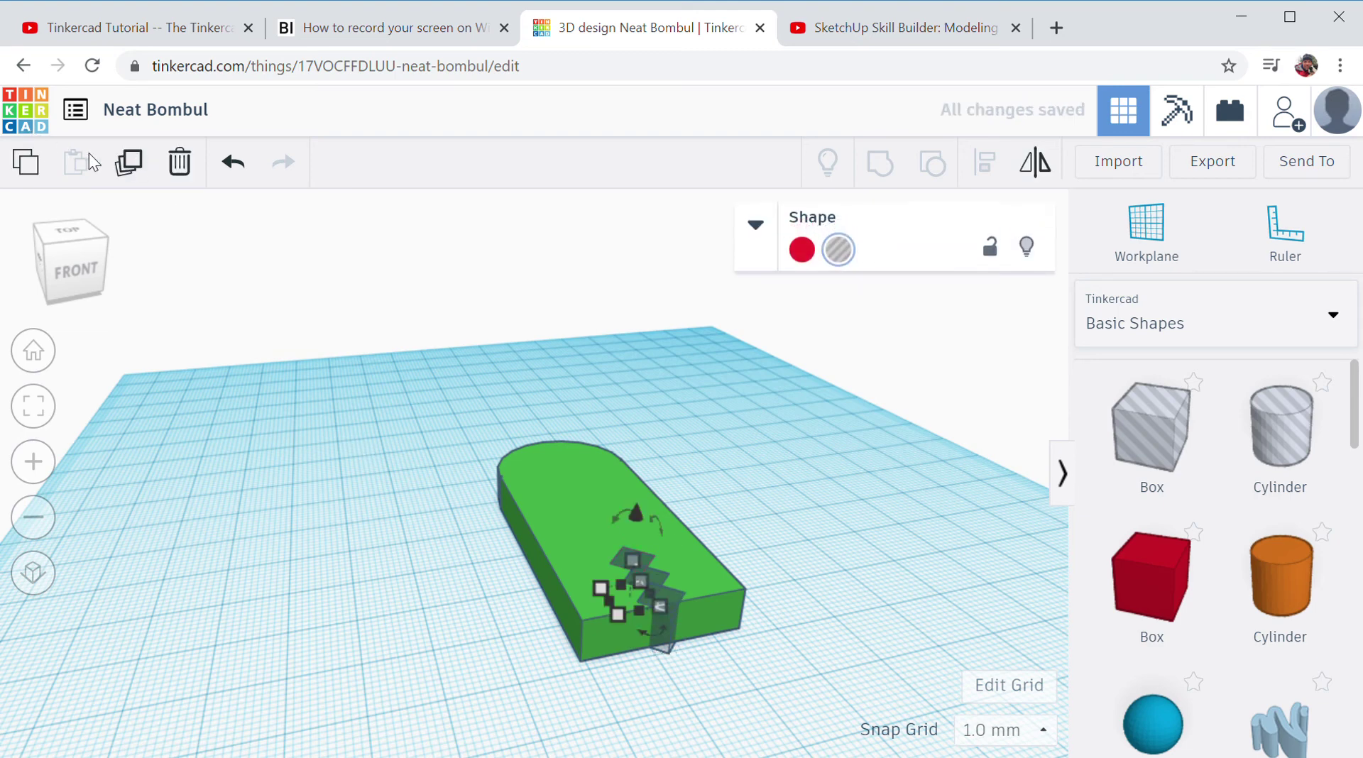
left_click(137, 167)
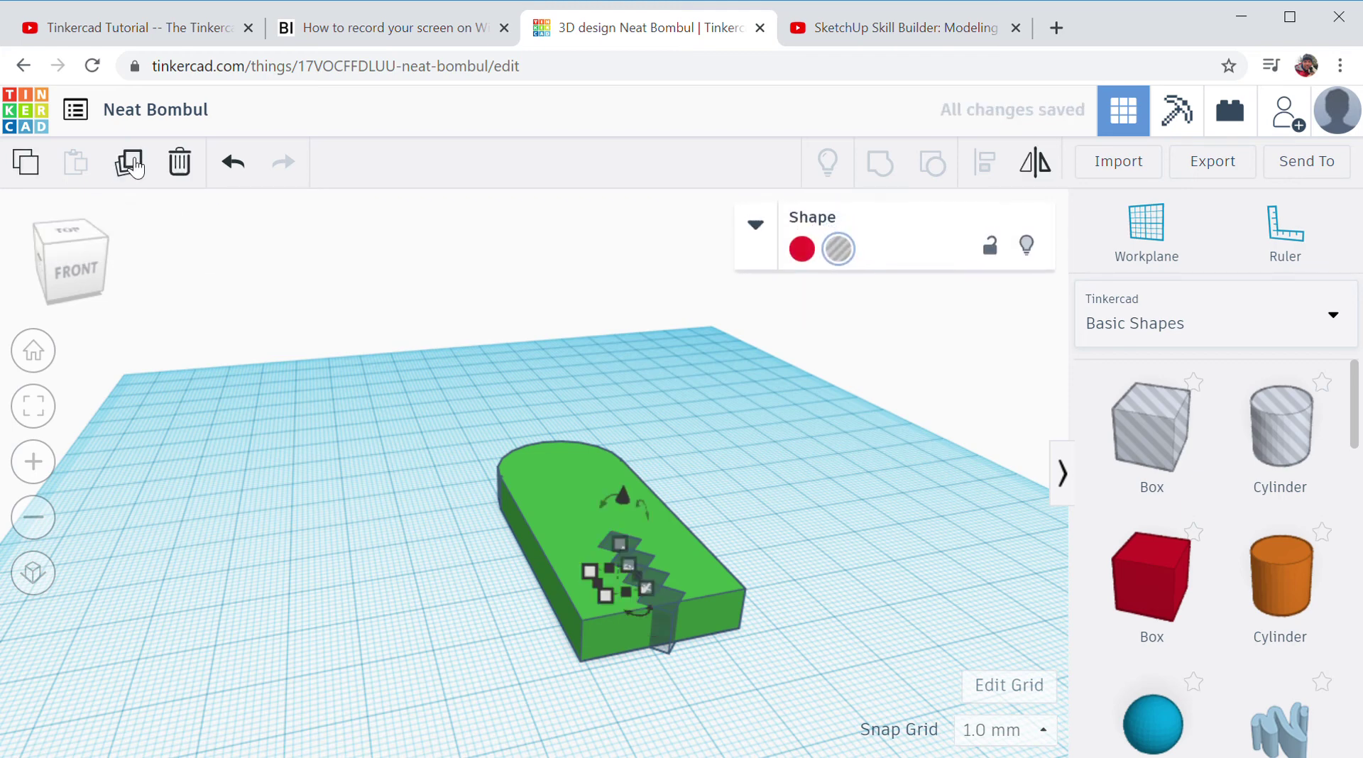
left_click(137, 168)
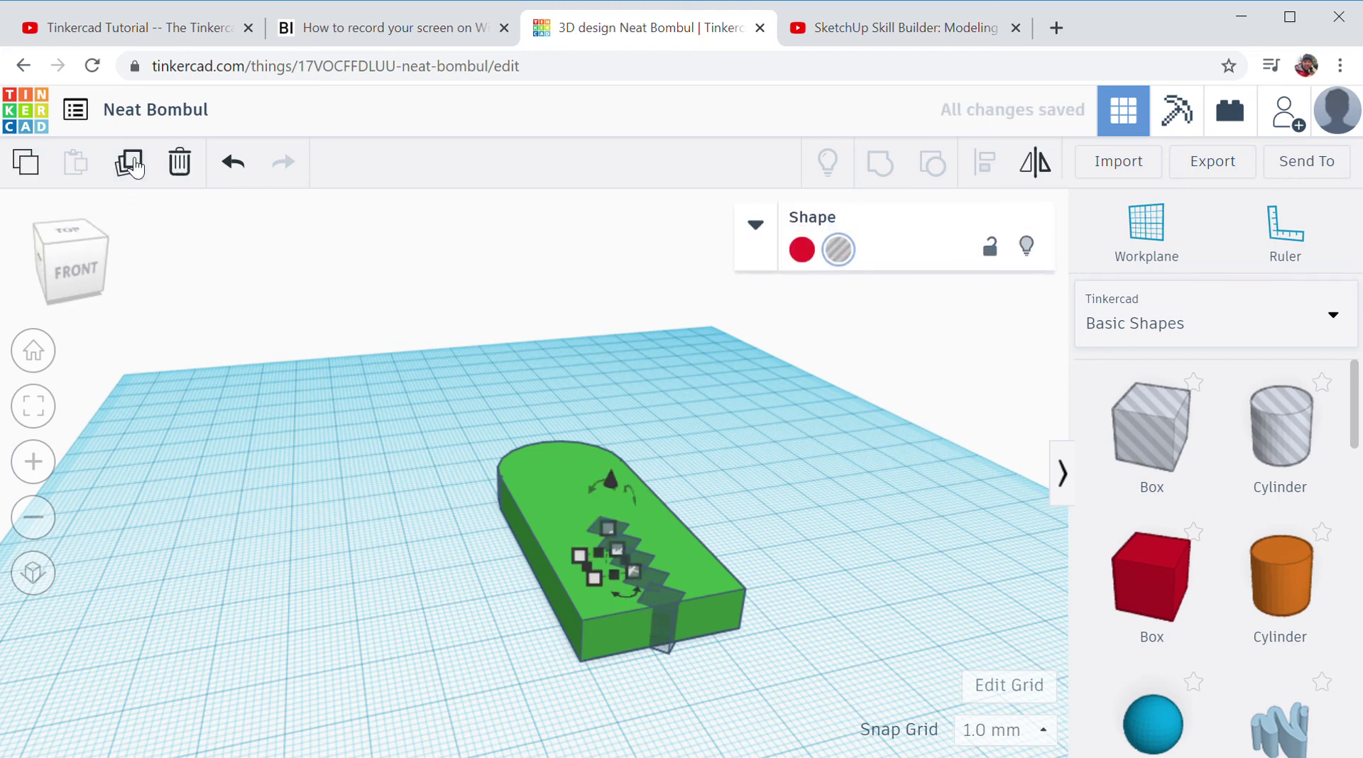
left_click(137, 167)
left_click(137, 168)
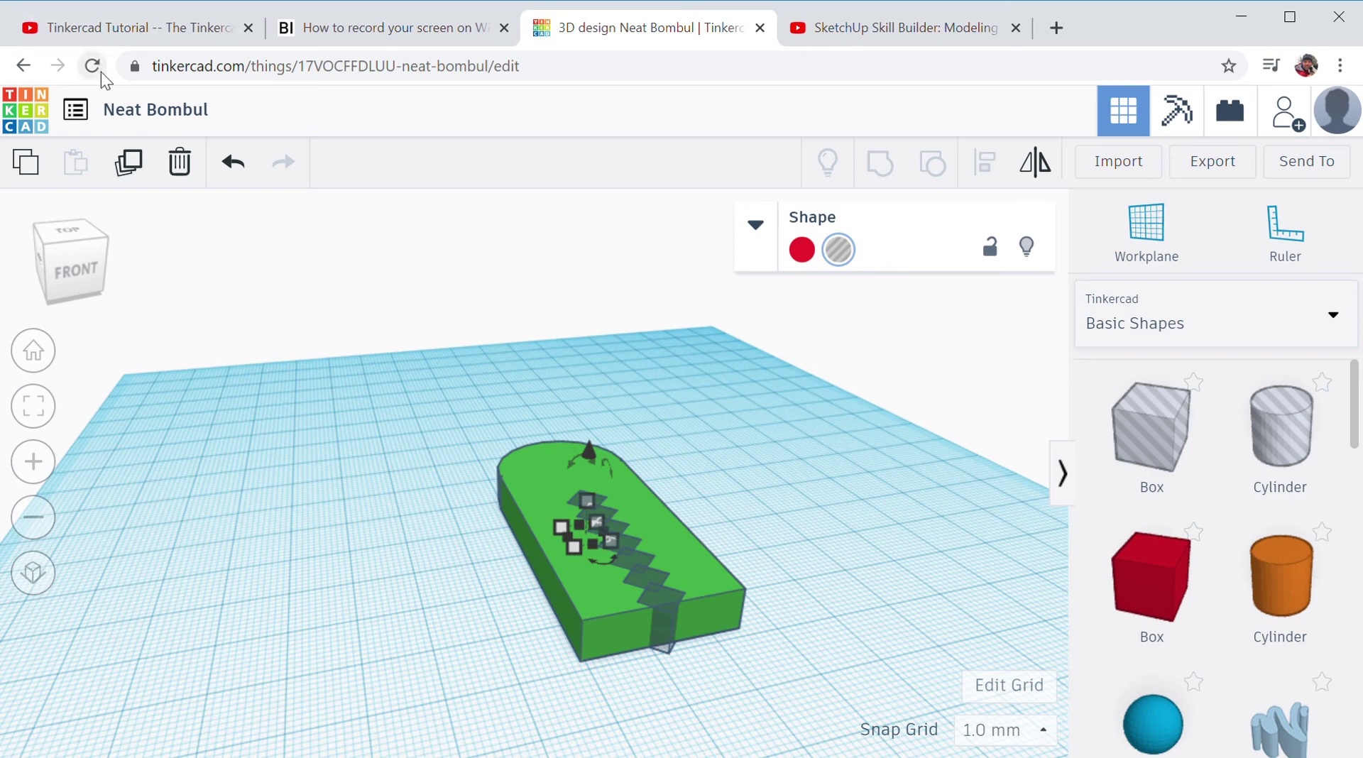
Step: Play the BagClip tutorial, pause it at 2:33, then bring up the SketchUp chess-king video
left_click(105, 32)
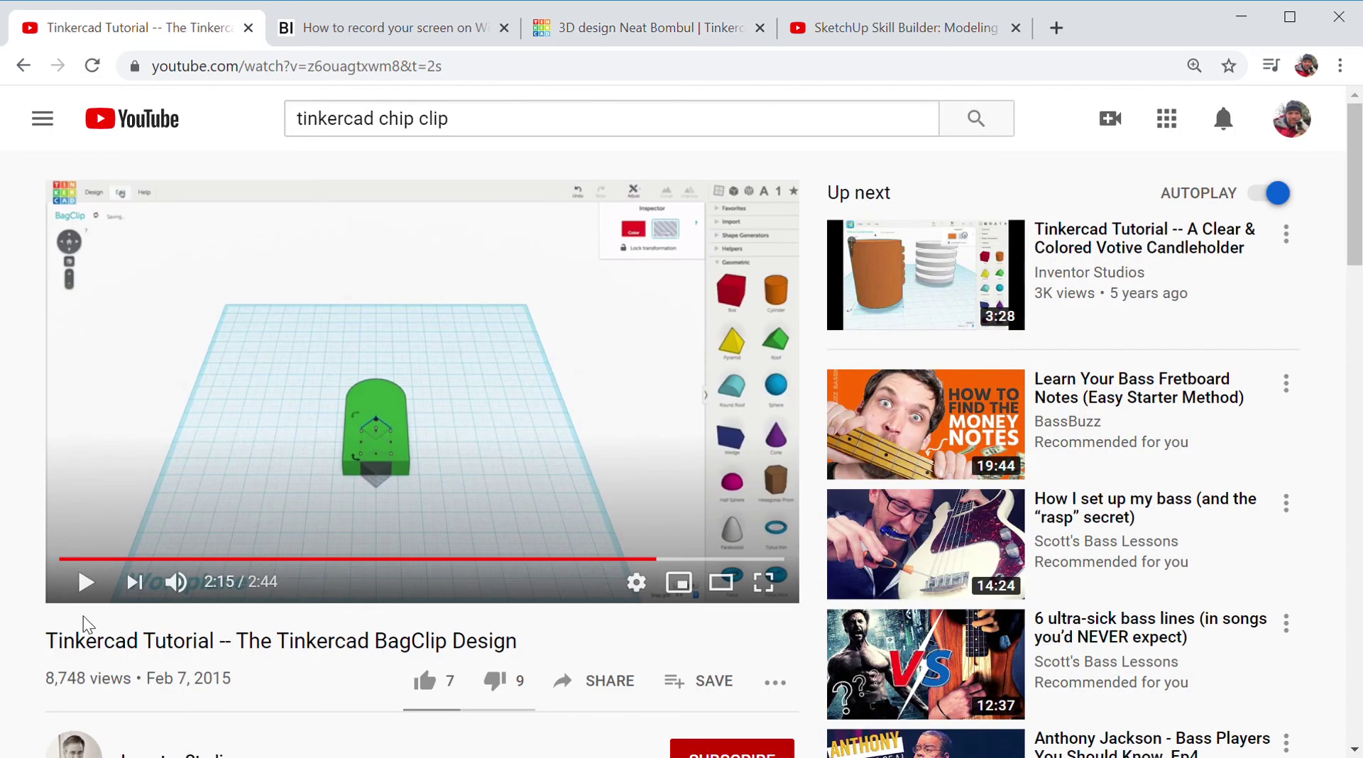
left_click(89, 583)
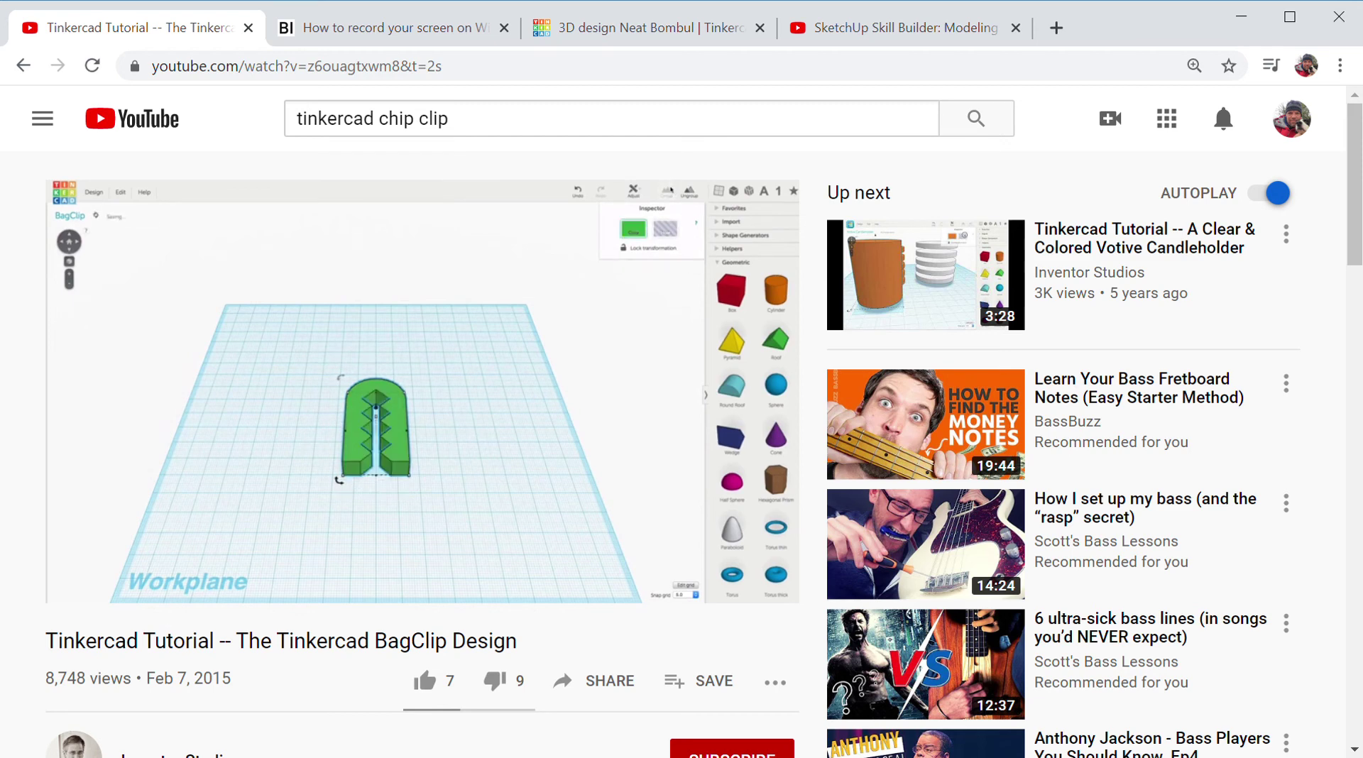
mouse_move(90, 581)
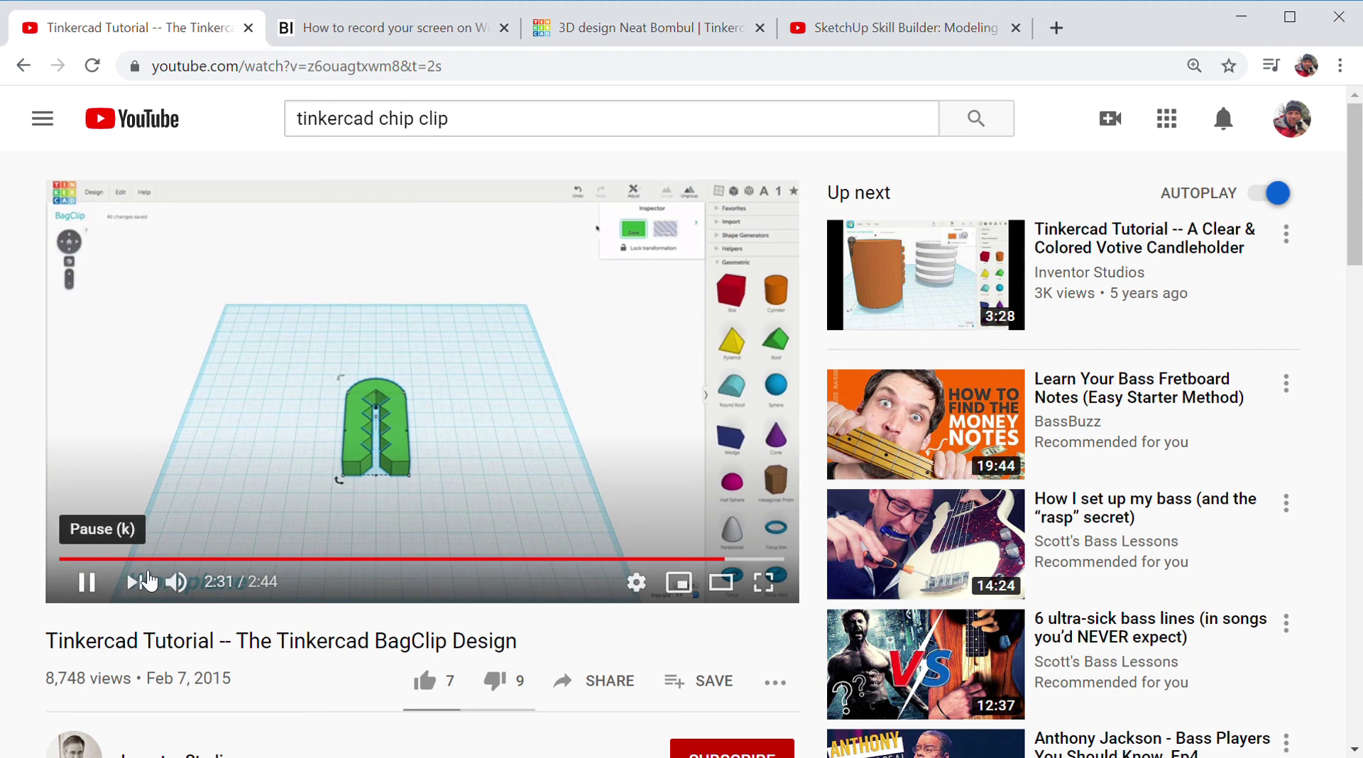
left_click(88, 584)
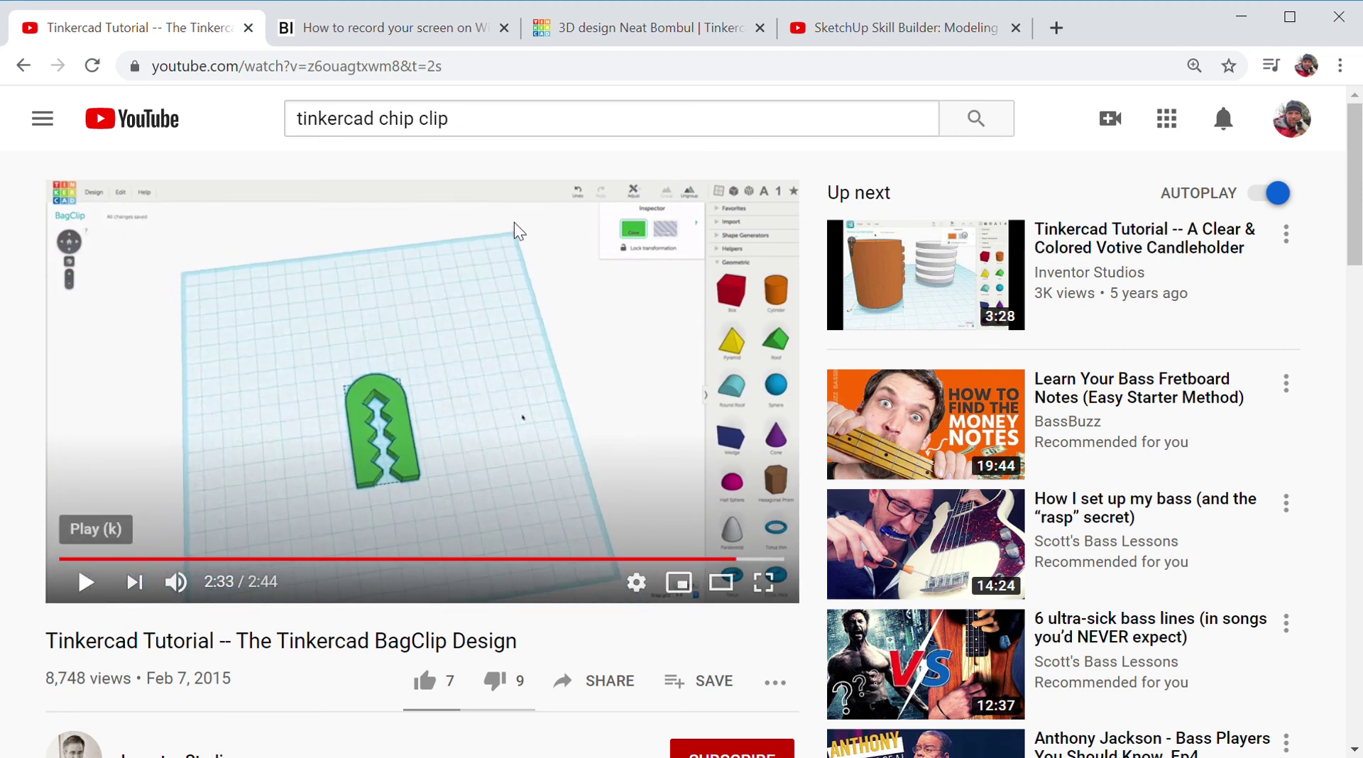
left_click(912, 35)
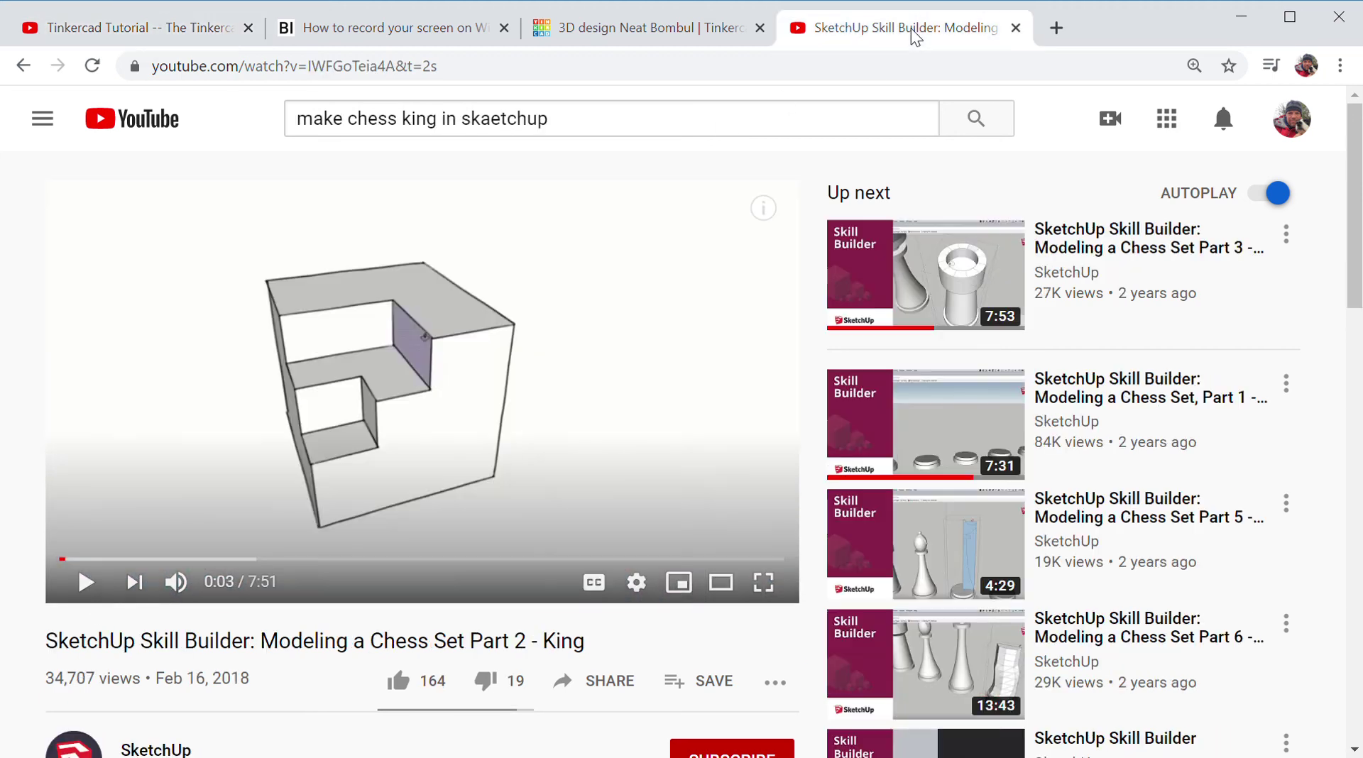
Step: Back in the Neat Bombul design, view the bar top-down and add the final two hole-box copies
left_click(664, 26)
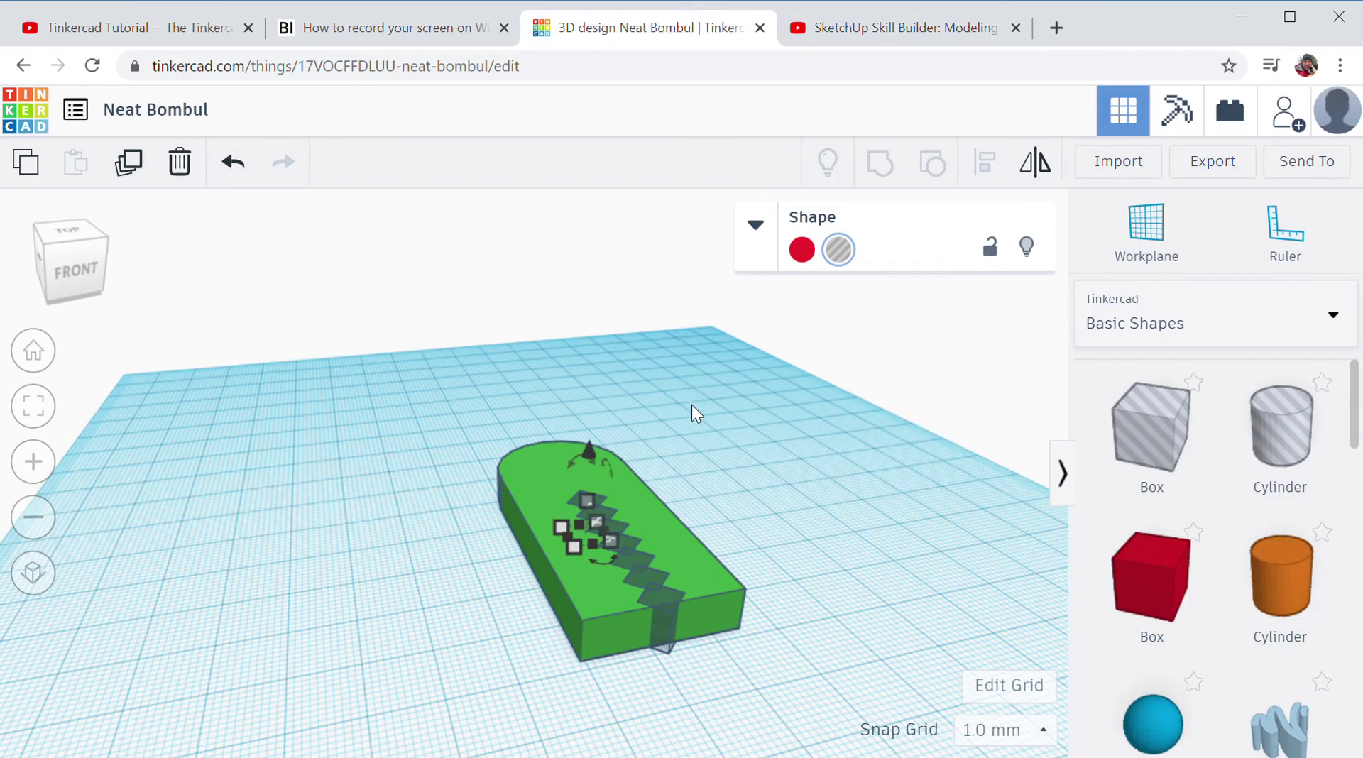
right_click_drag(423, 402, 476, 477)
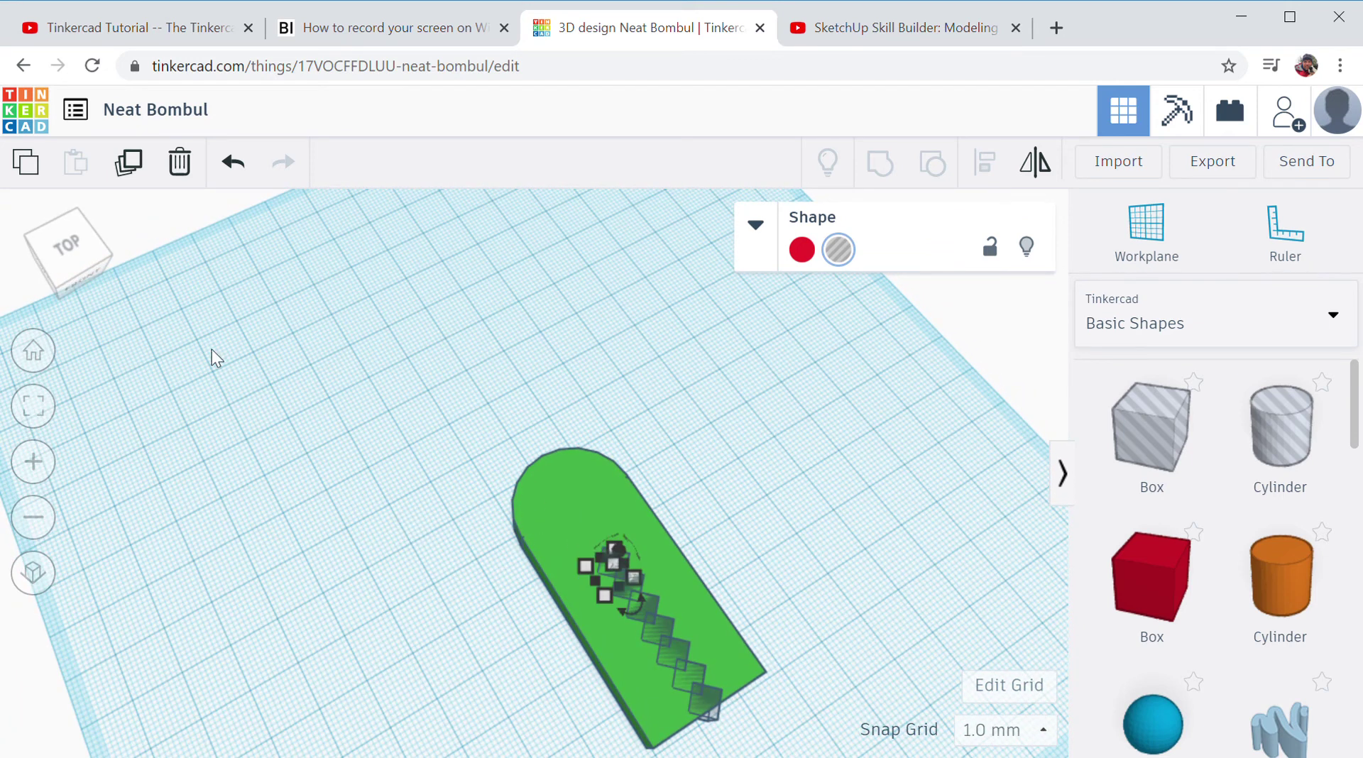
left_click(142, 158)
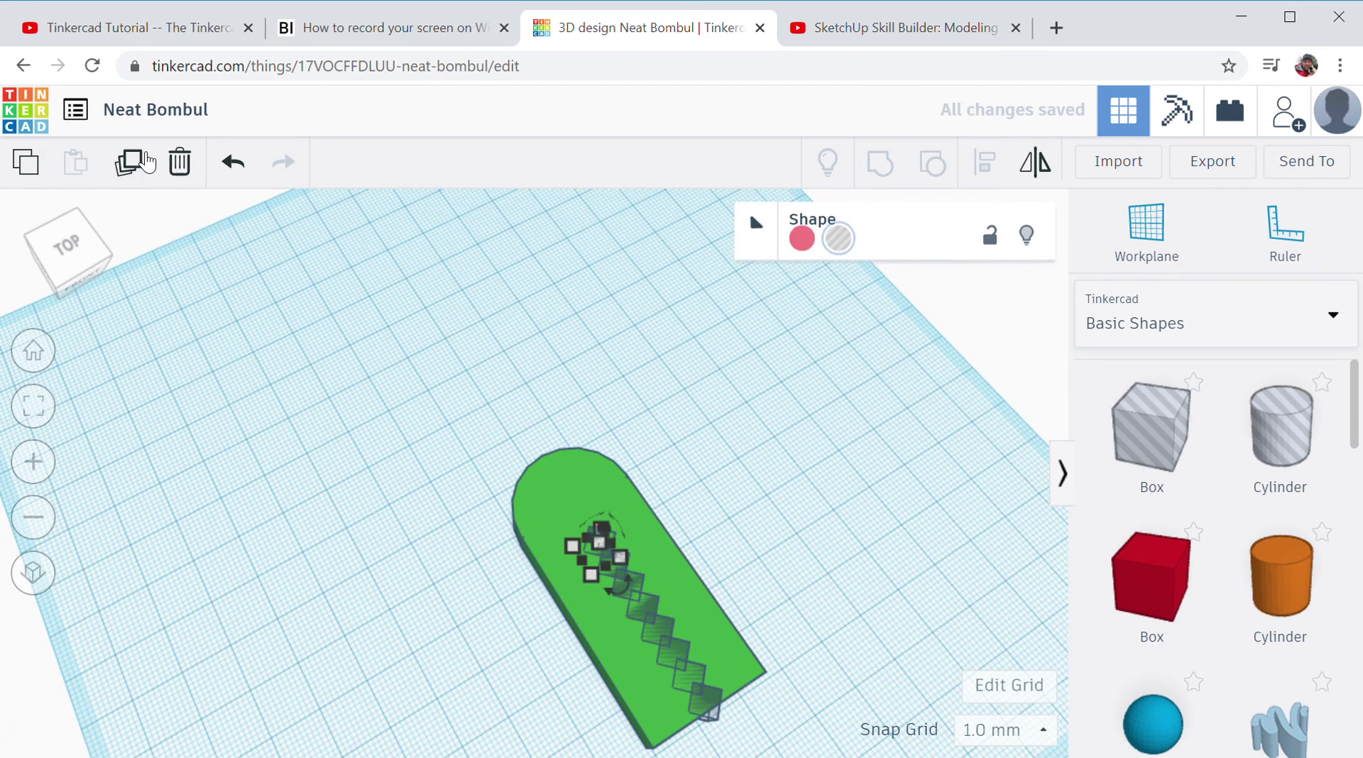
left_click(144, 161)
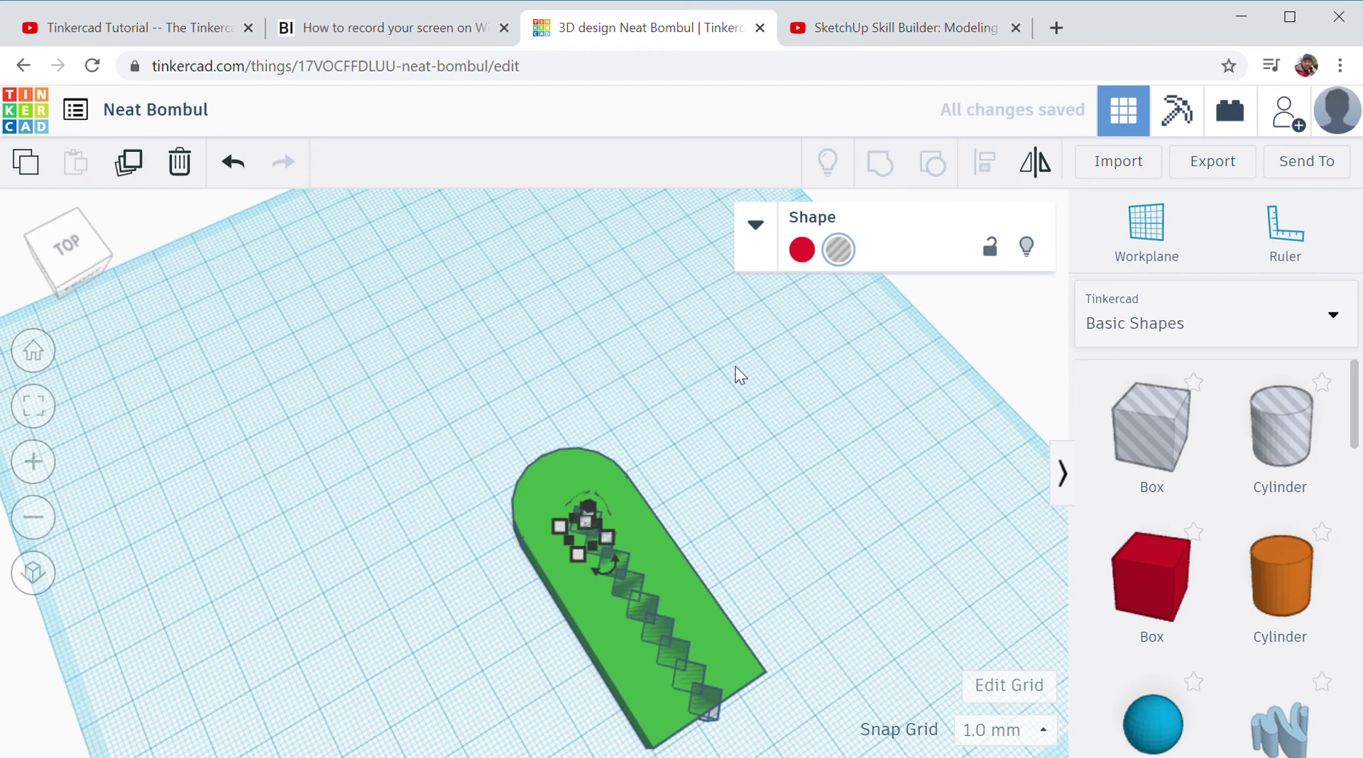
Step: Select all ten shapes and group them so the holes cut a zigzag slot in the bar
left_click_drag(411, 383, 899, 415)
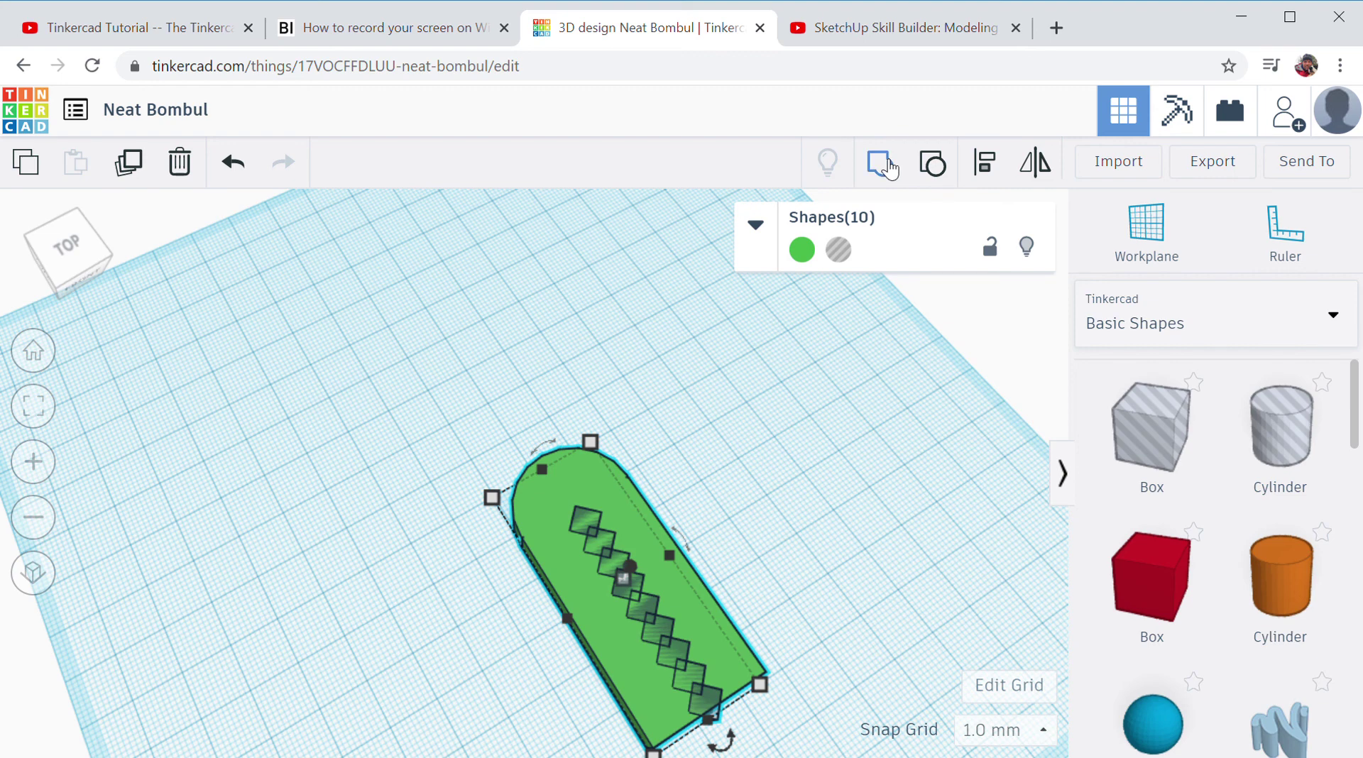
left_click(886, 164)
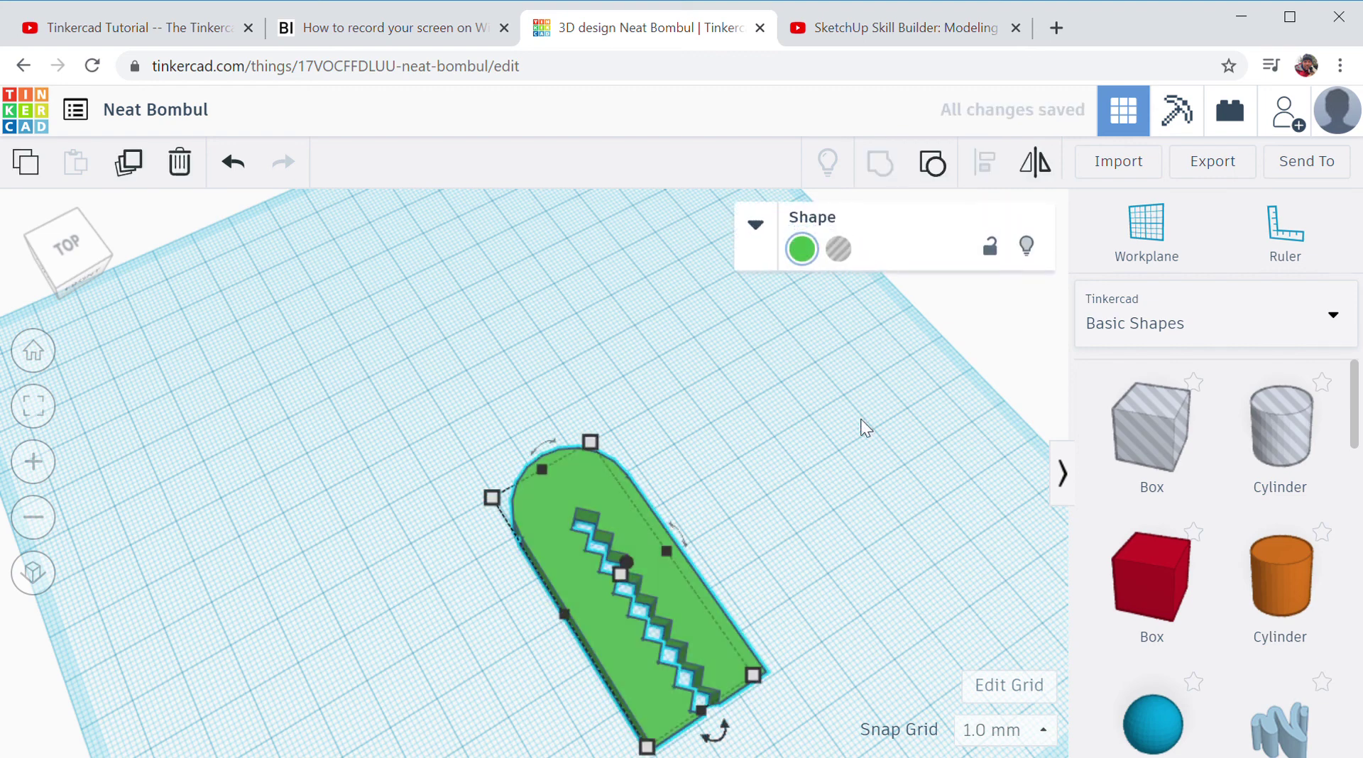
right_click_drag(813, 479, 828, 430)
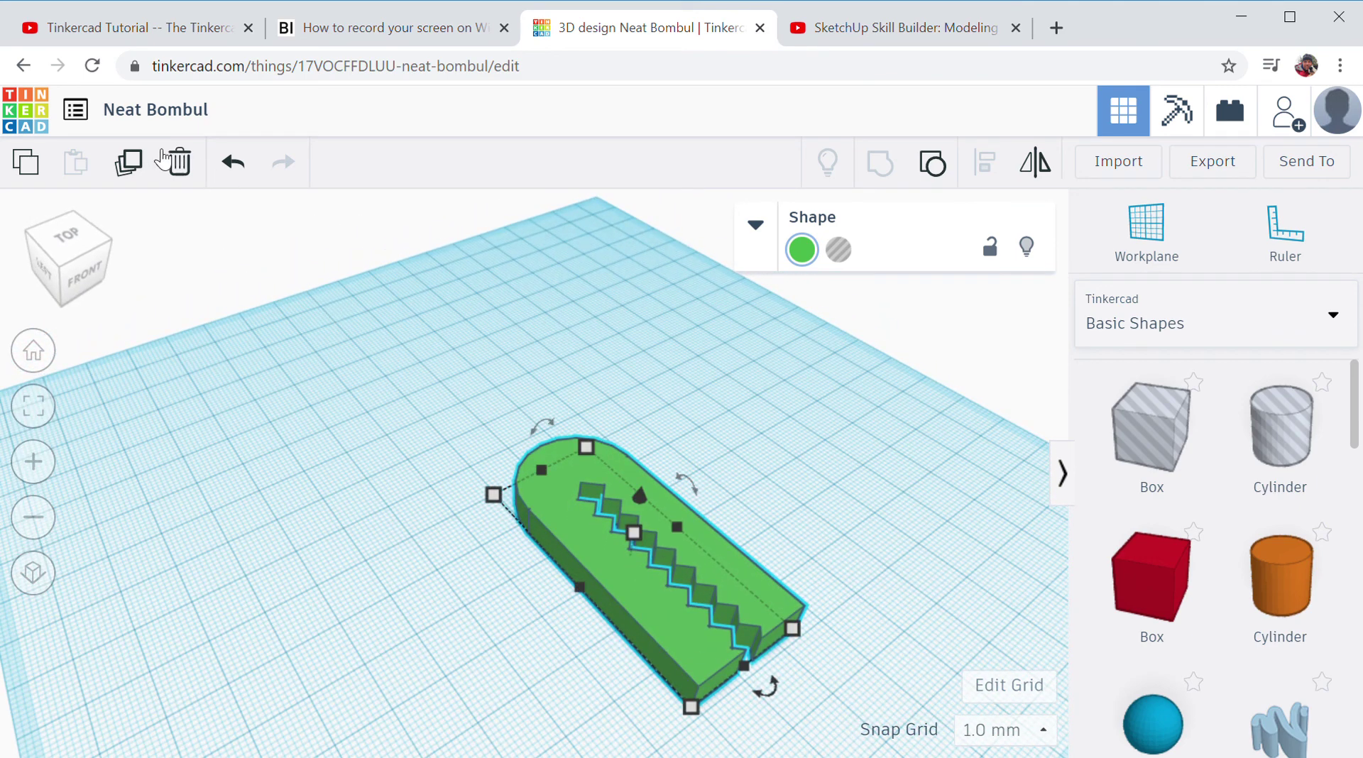
Step: Play the BagClip tutorial to 2:42, pause it, and return to the Neat Bombul design
left_click(162, 29)
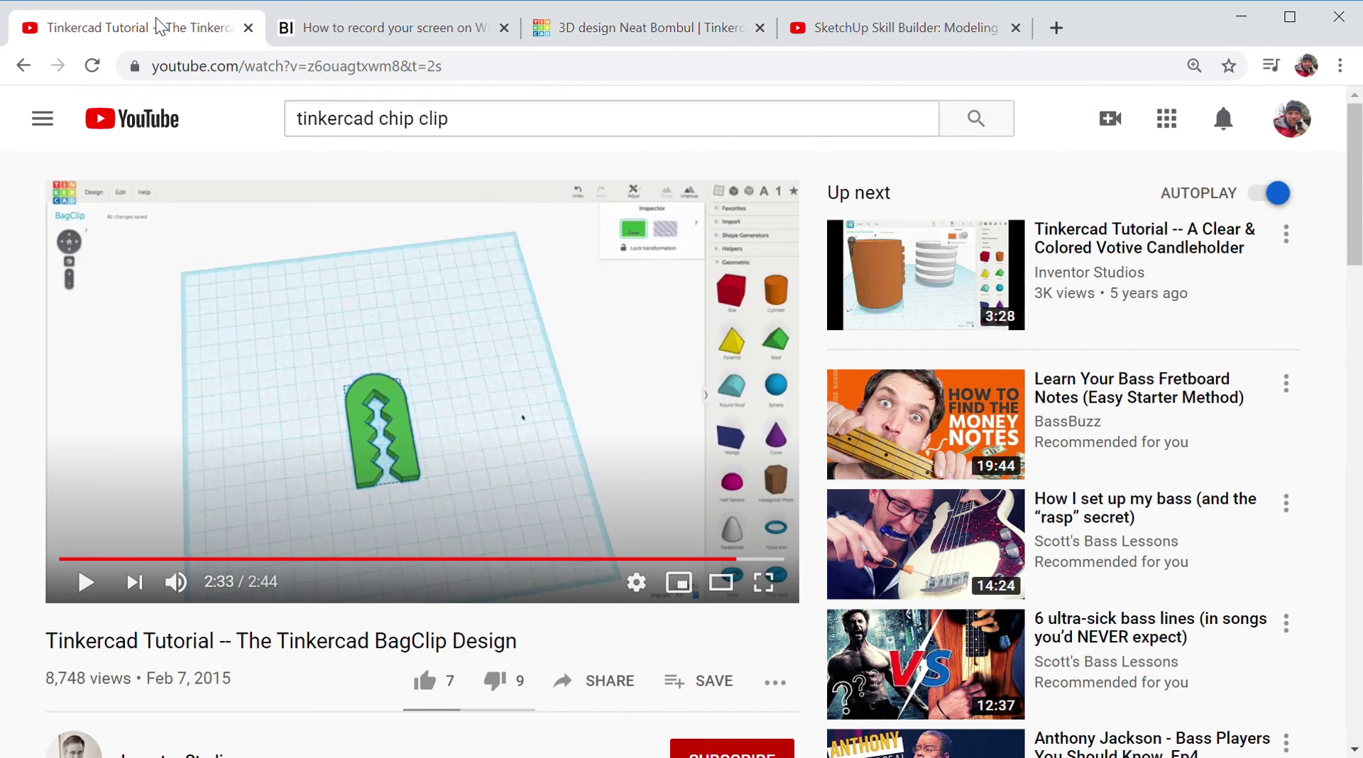
left_click(213, 514)
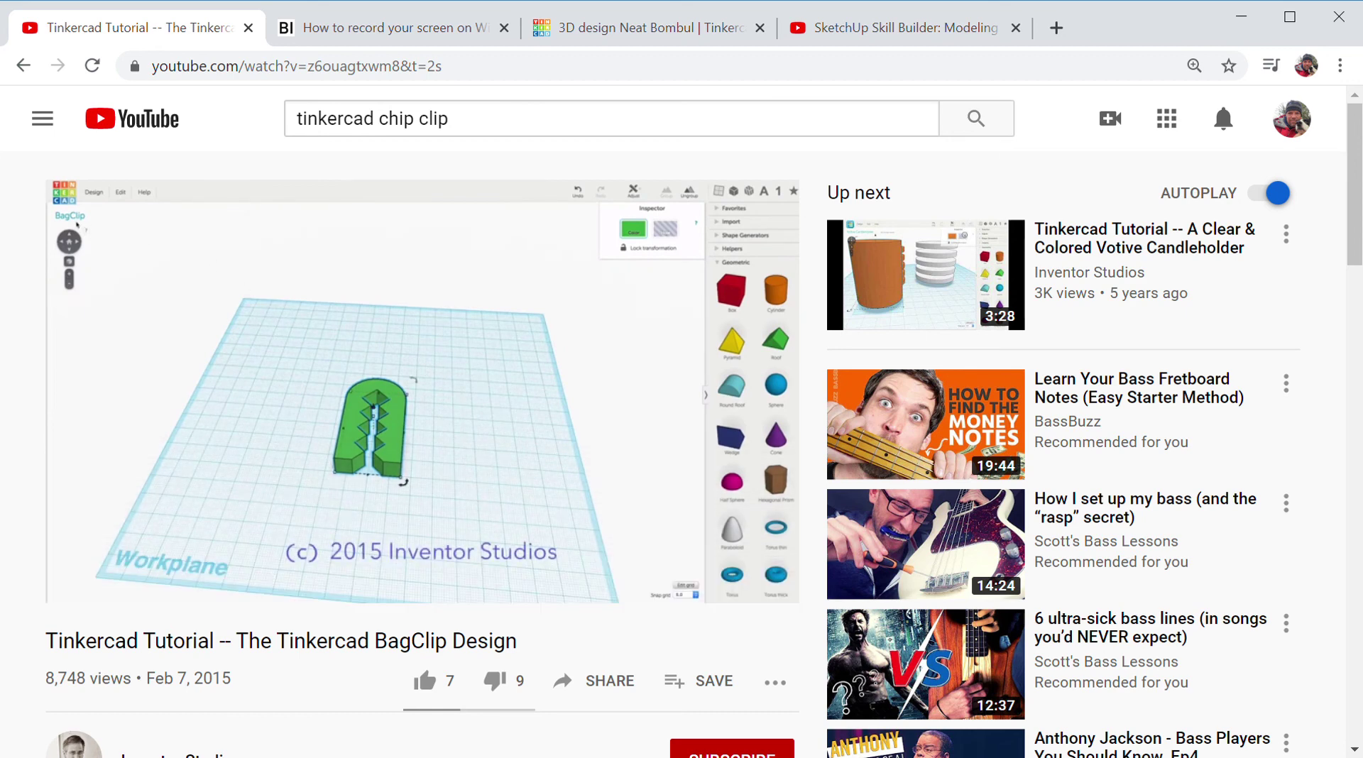
left_click(89, 585)
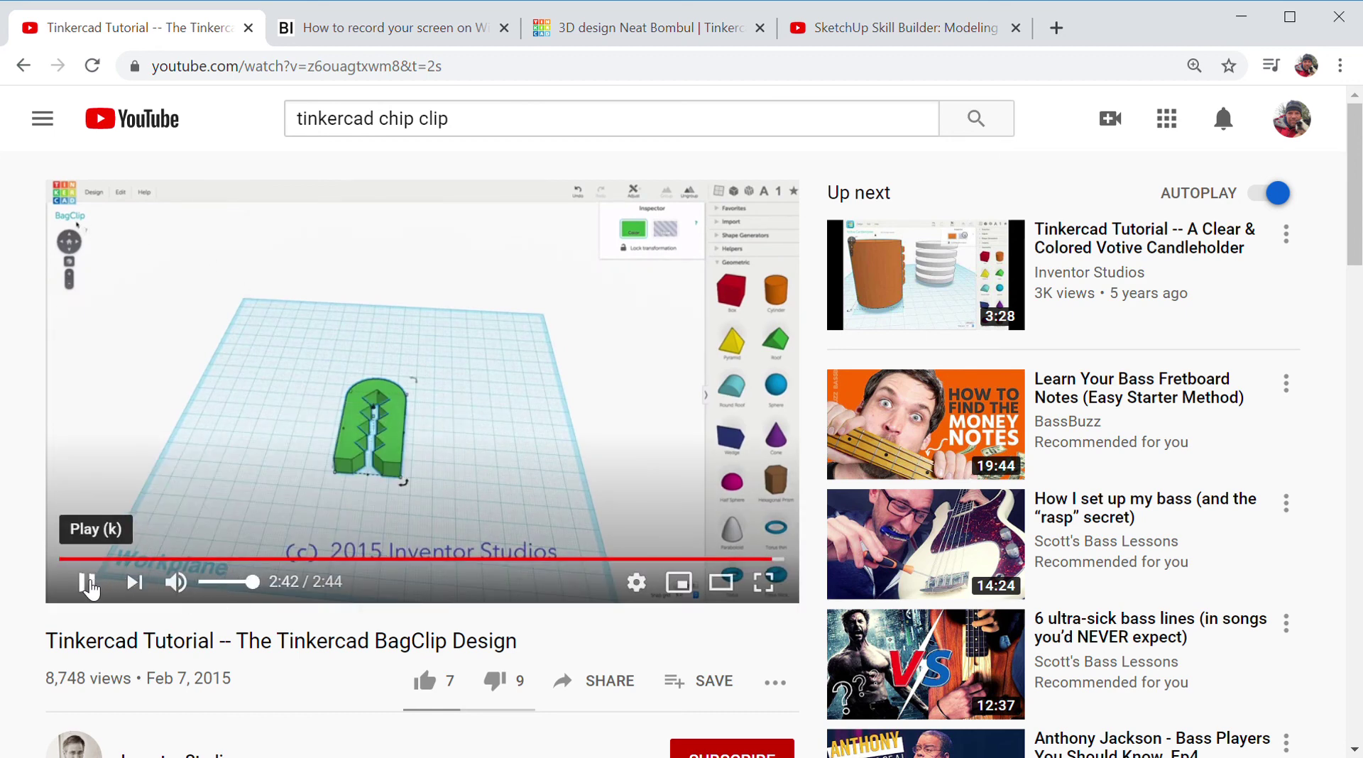
left_click(604, 34)
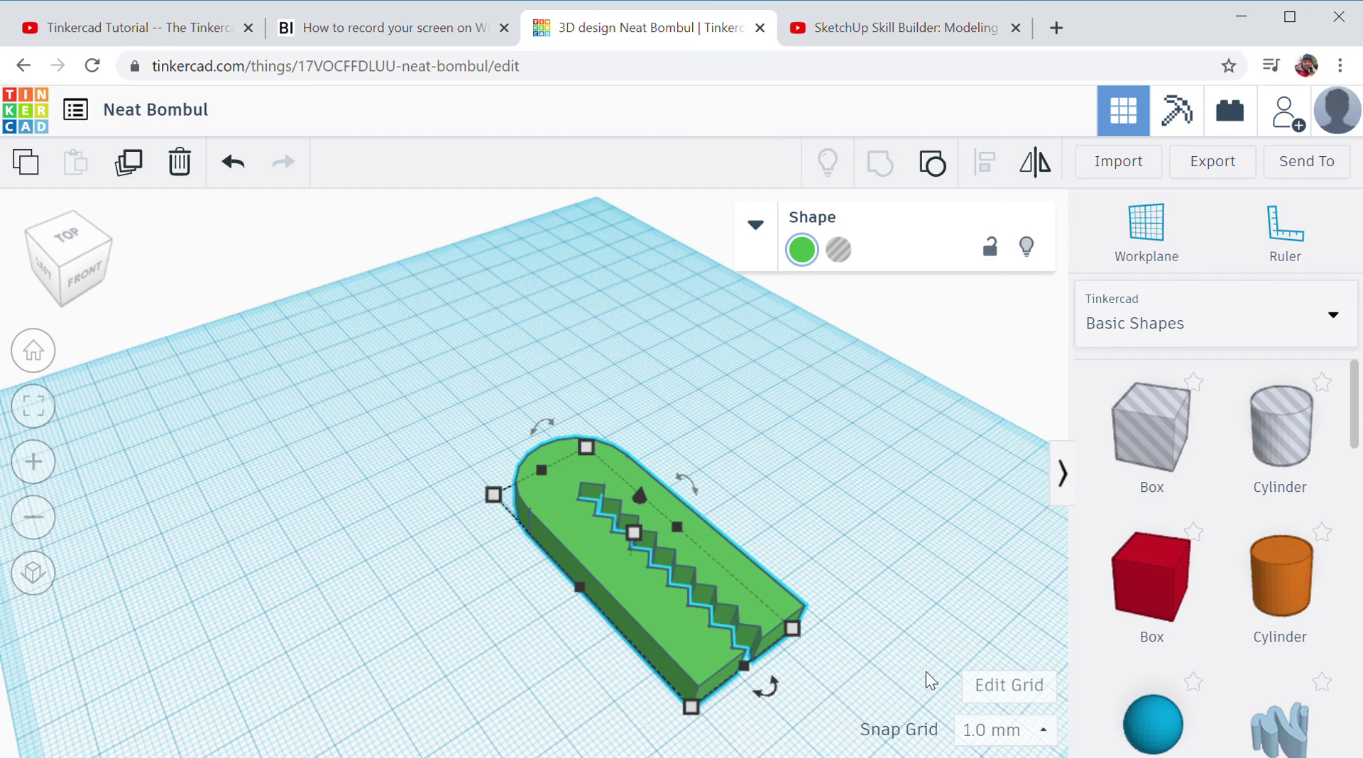
left_click(901, 453)
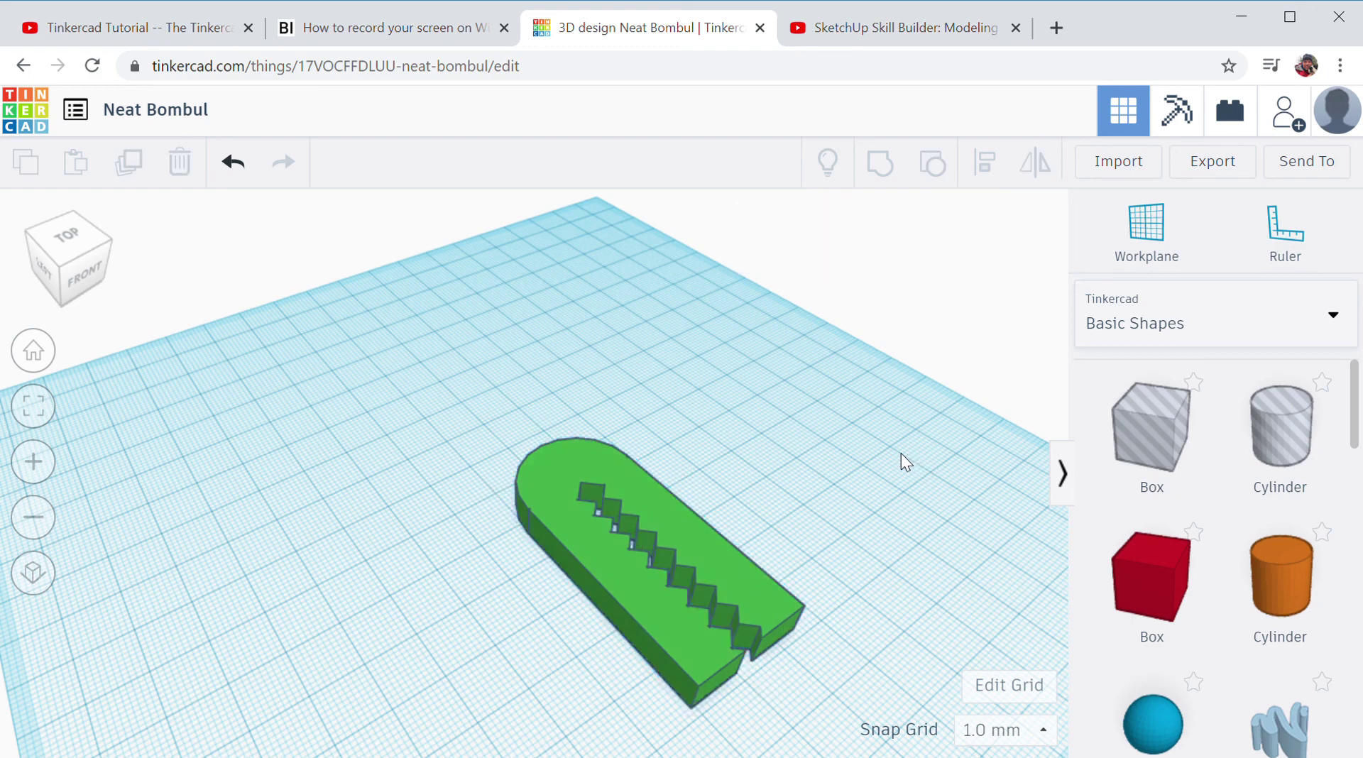
right_click_drag(892, 457, 576, 493)
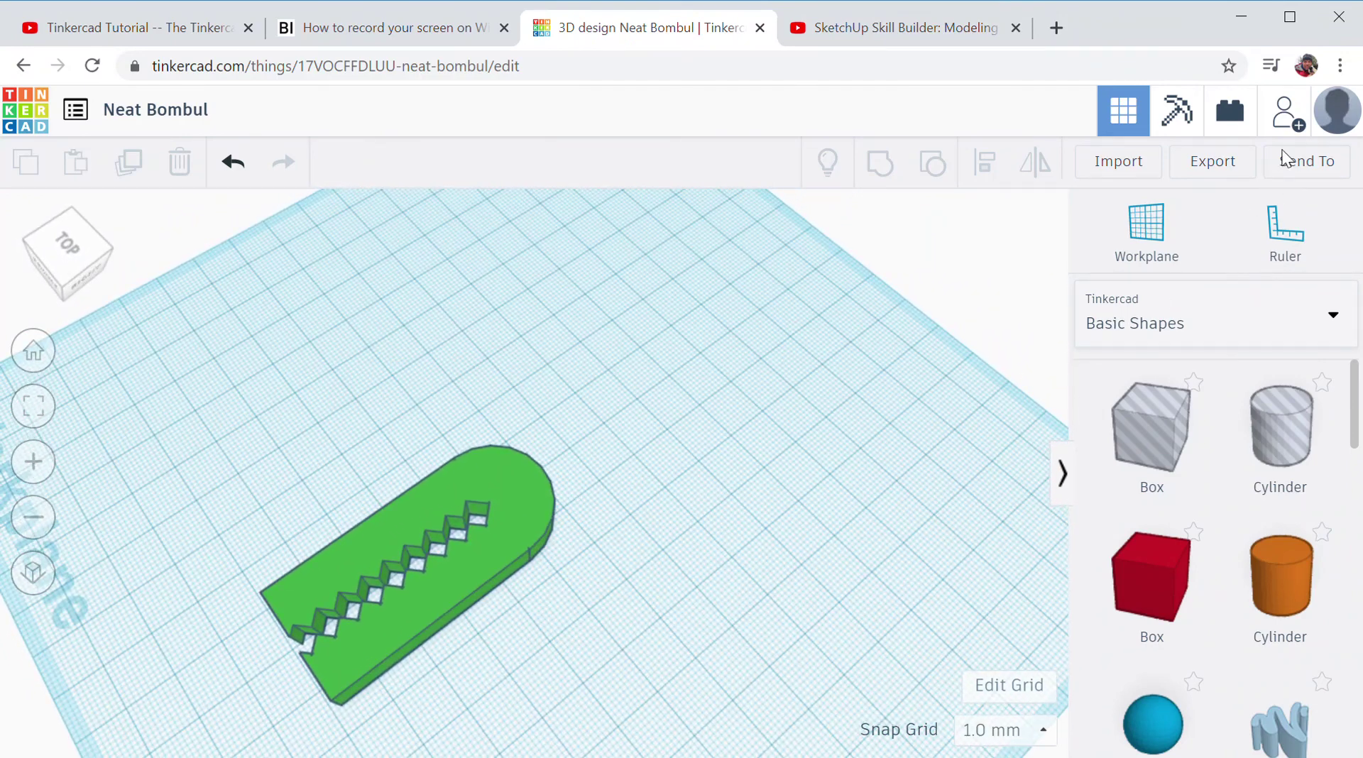